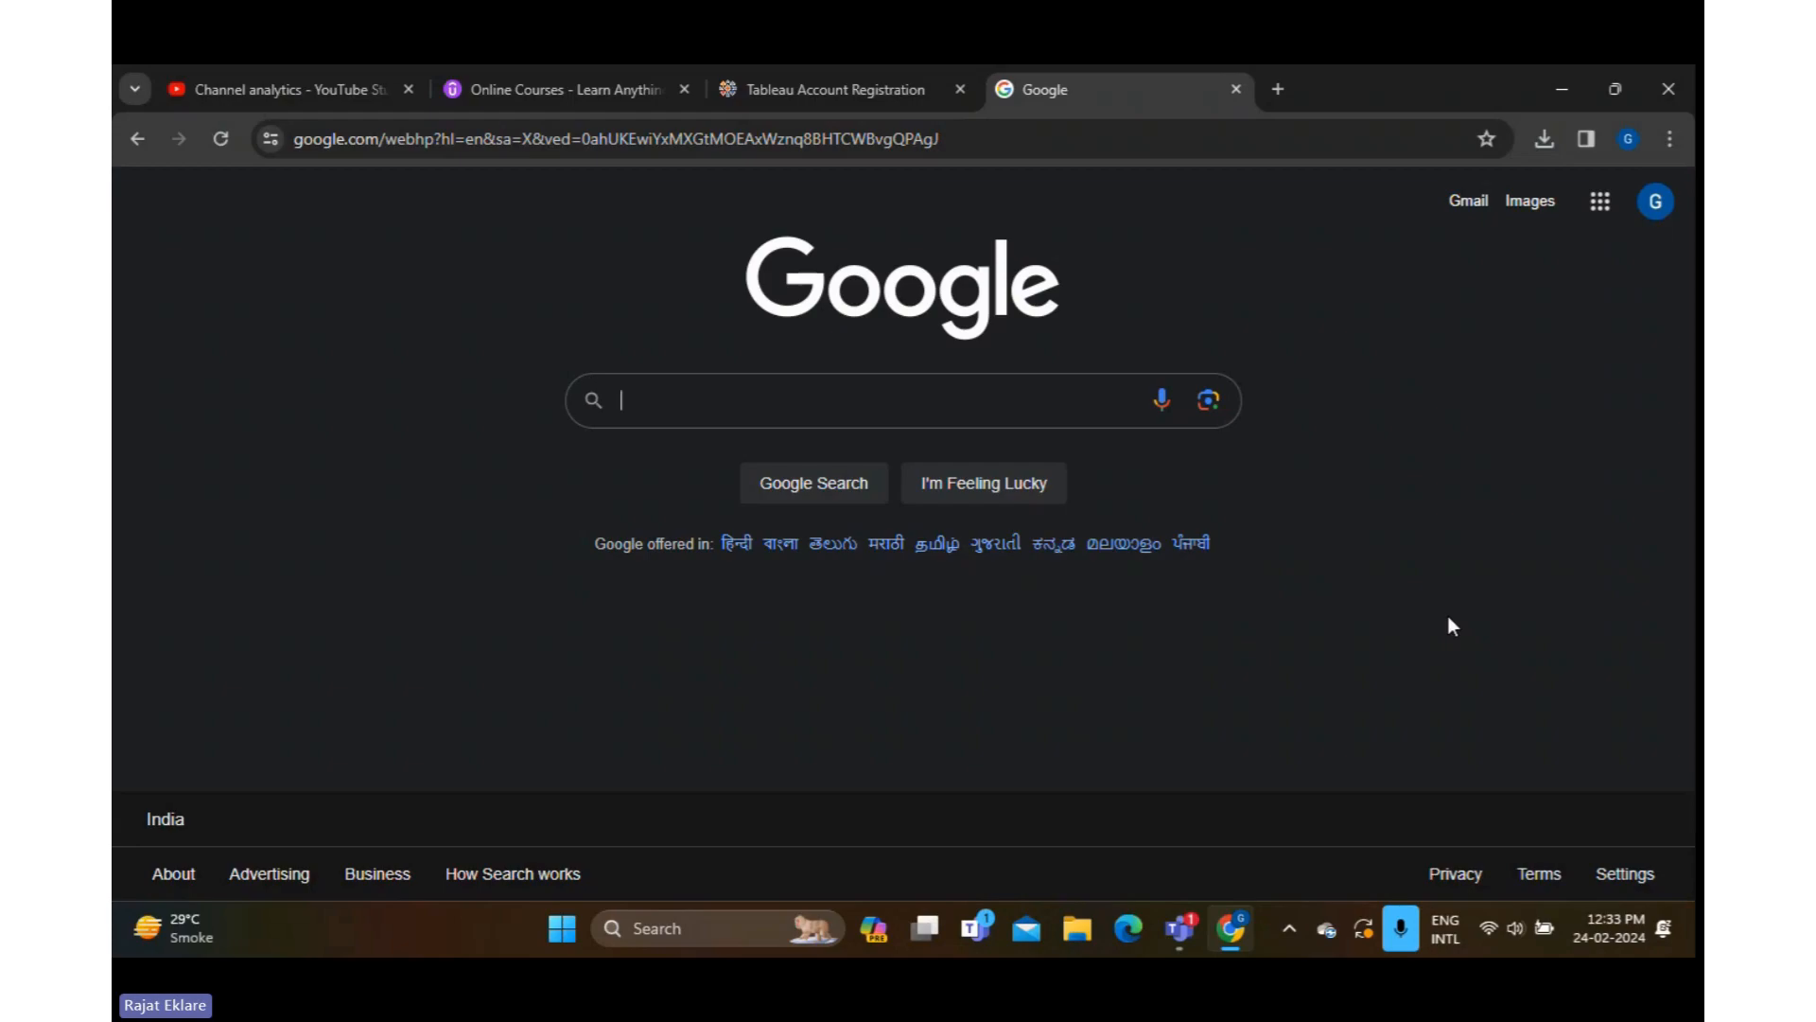
Search Google for public.tableau.com, open the Tableau Public Discover page and go to its account sign-up form
{"action": "type", "text": "pub"}
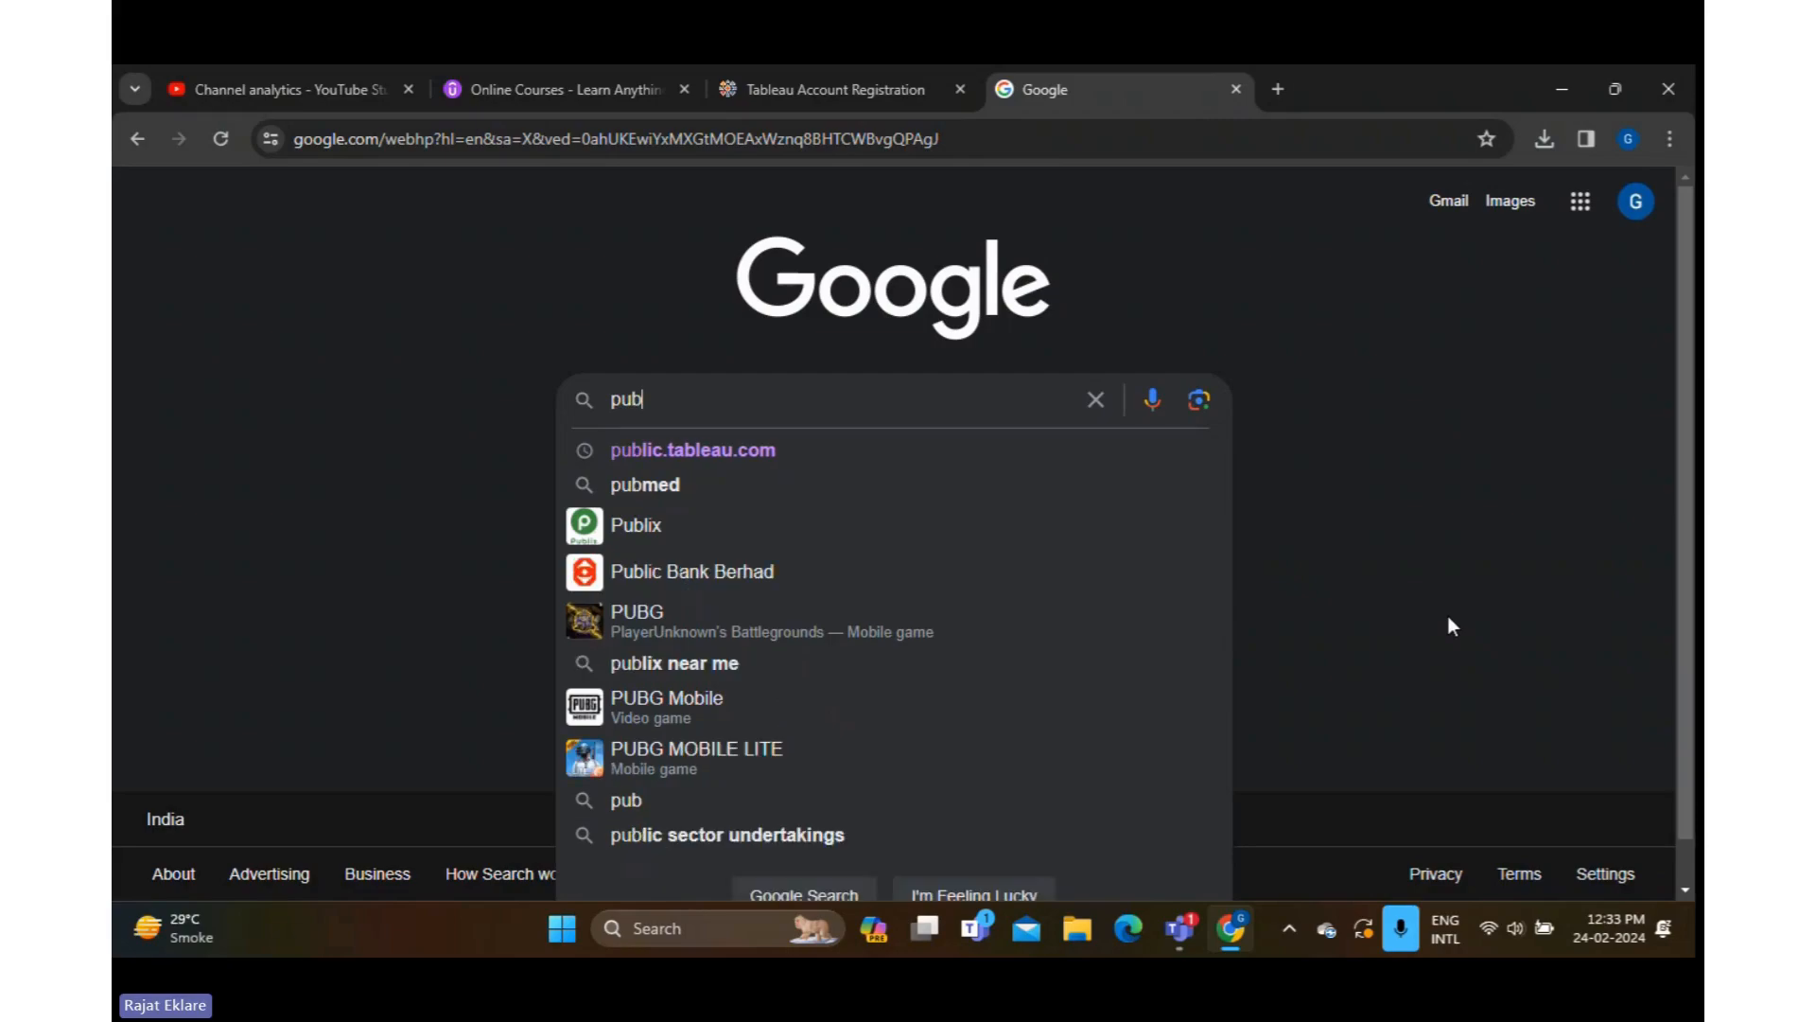
{"action": "left_click", "coordinate": [827, 448]}
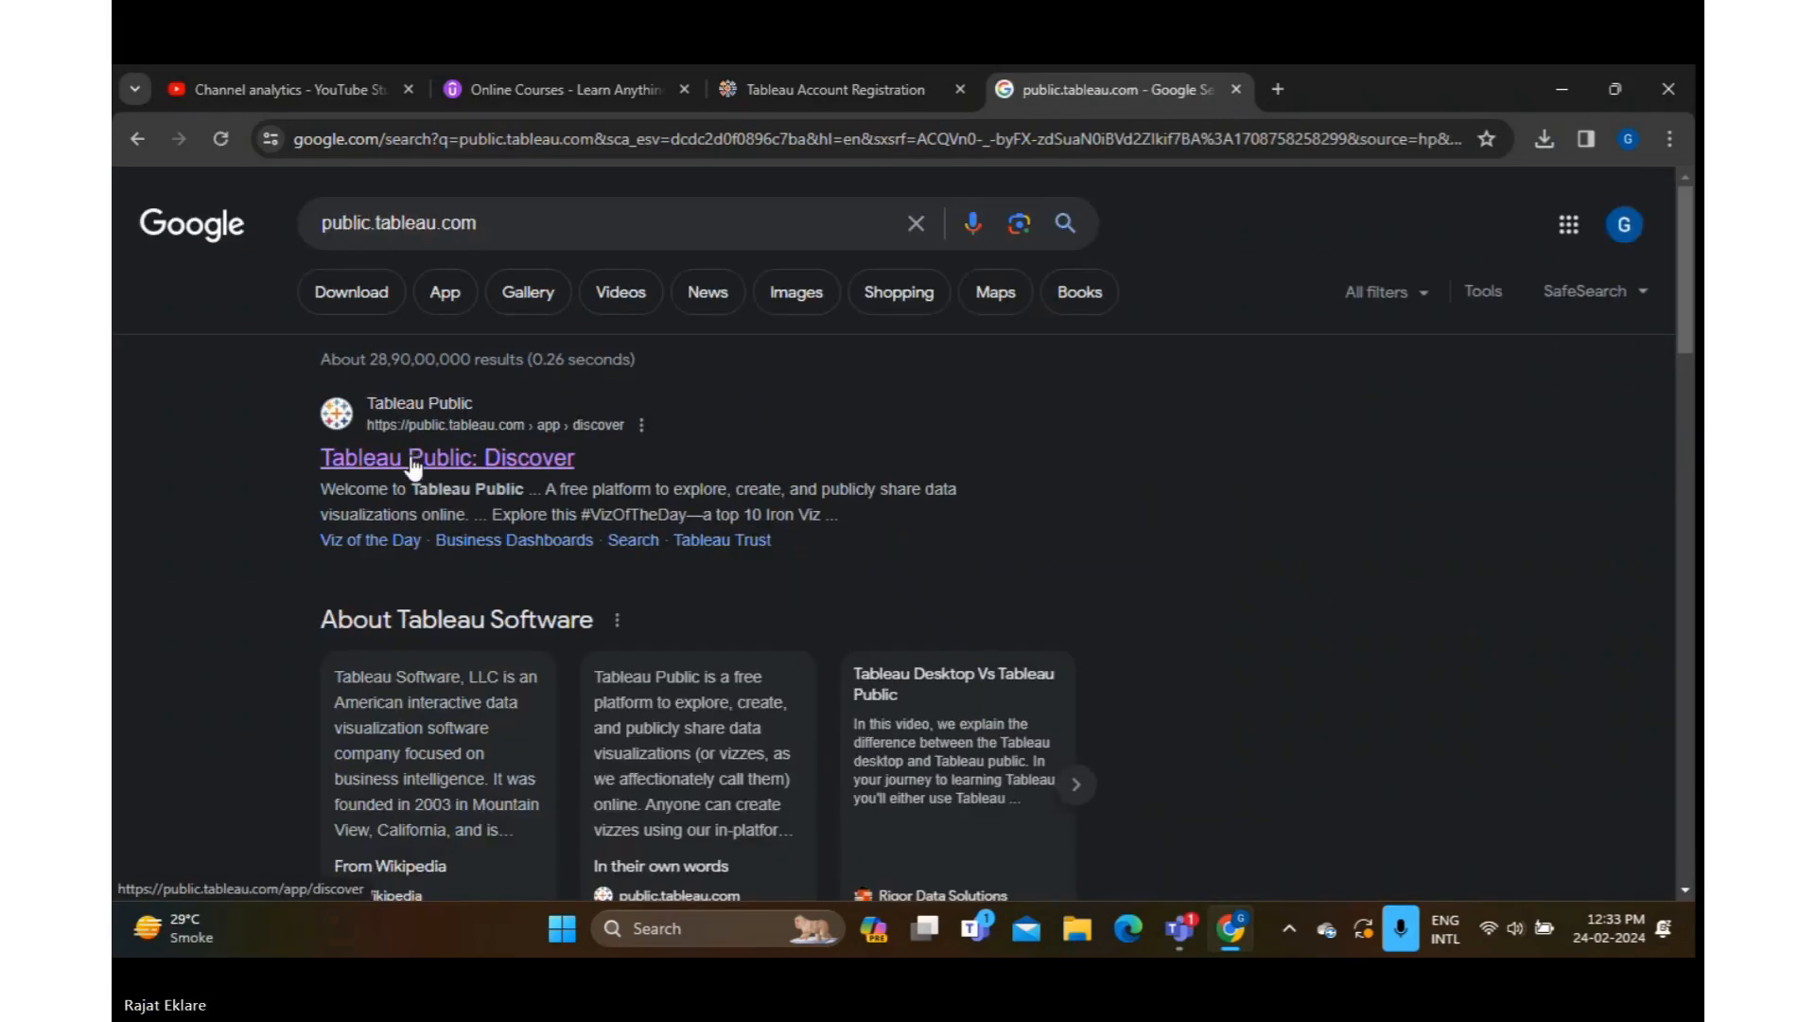
{"action": "left_click", "coordinate": [411, 456]}
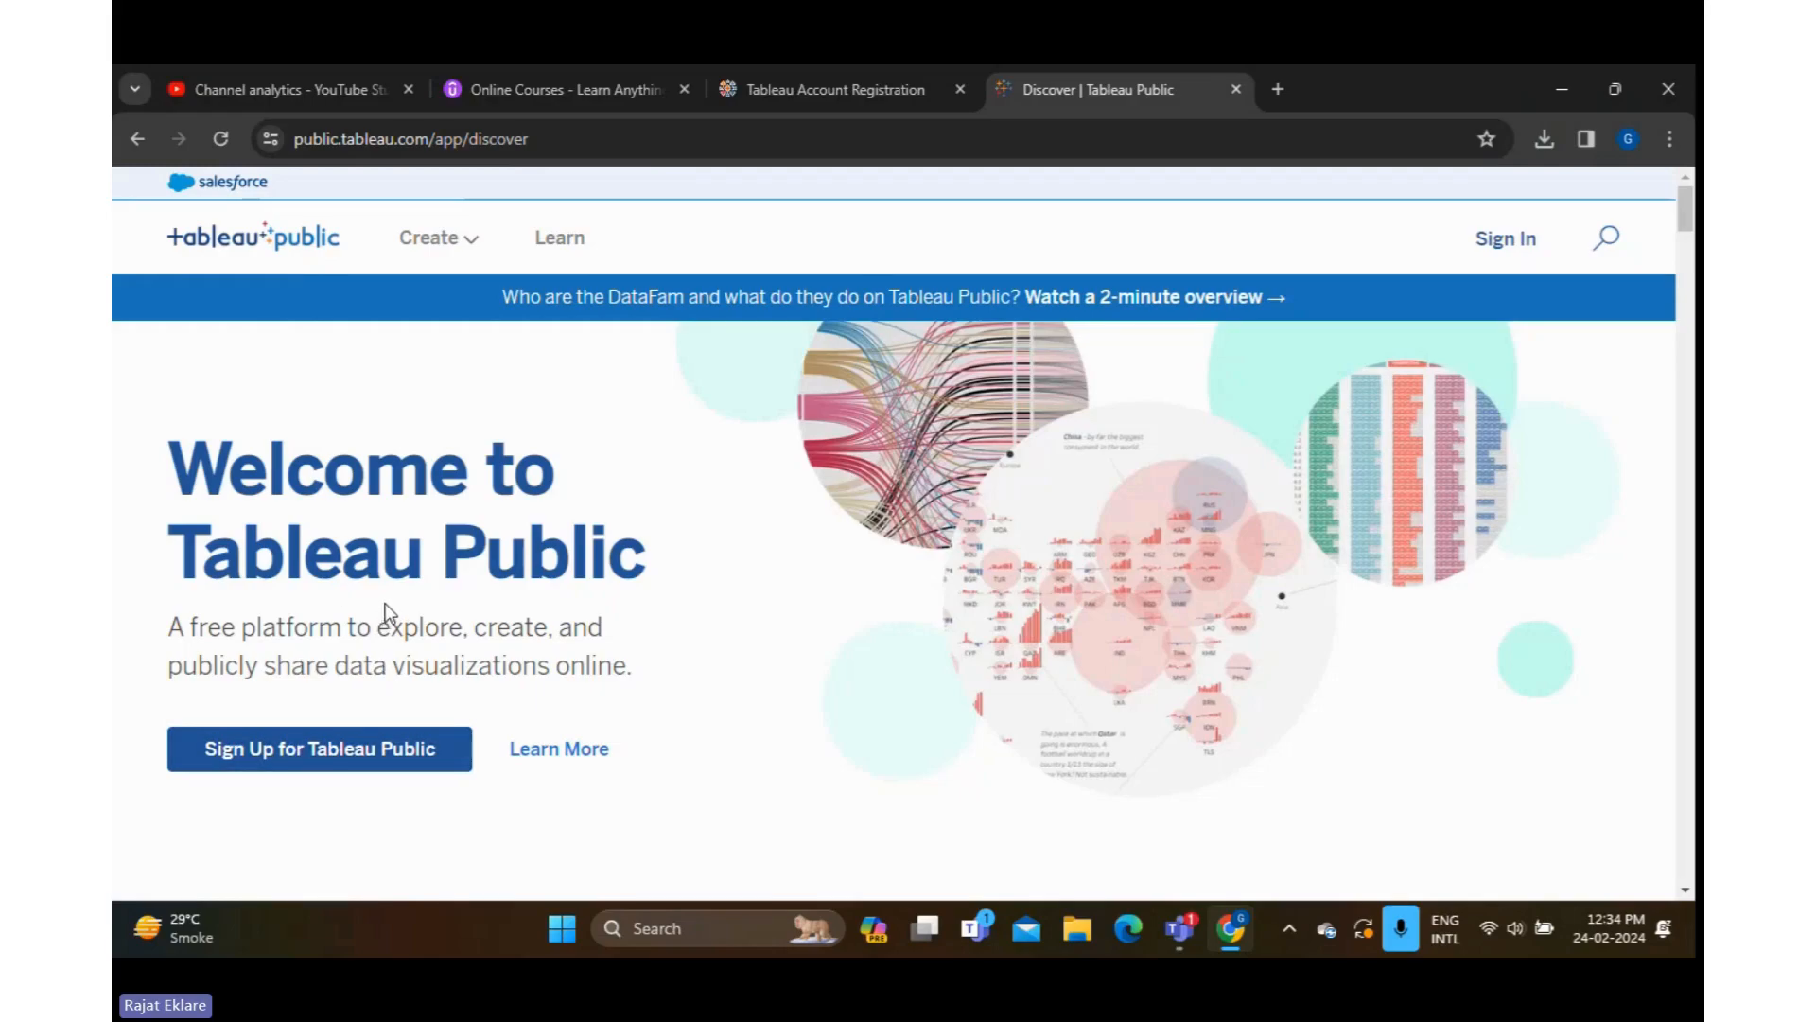
{"action": "left_click", "coordinate": [288, 774]}
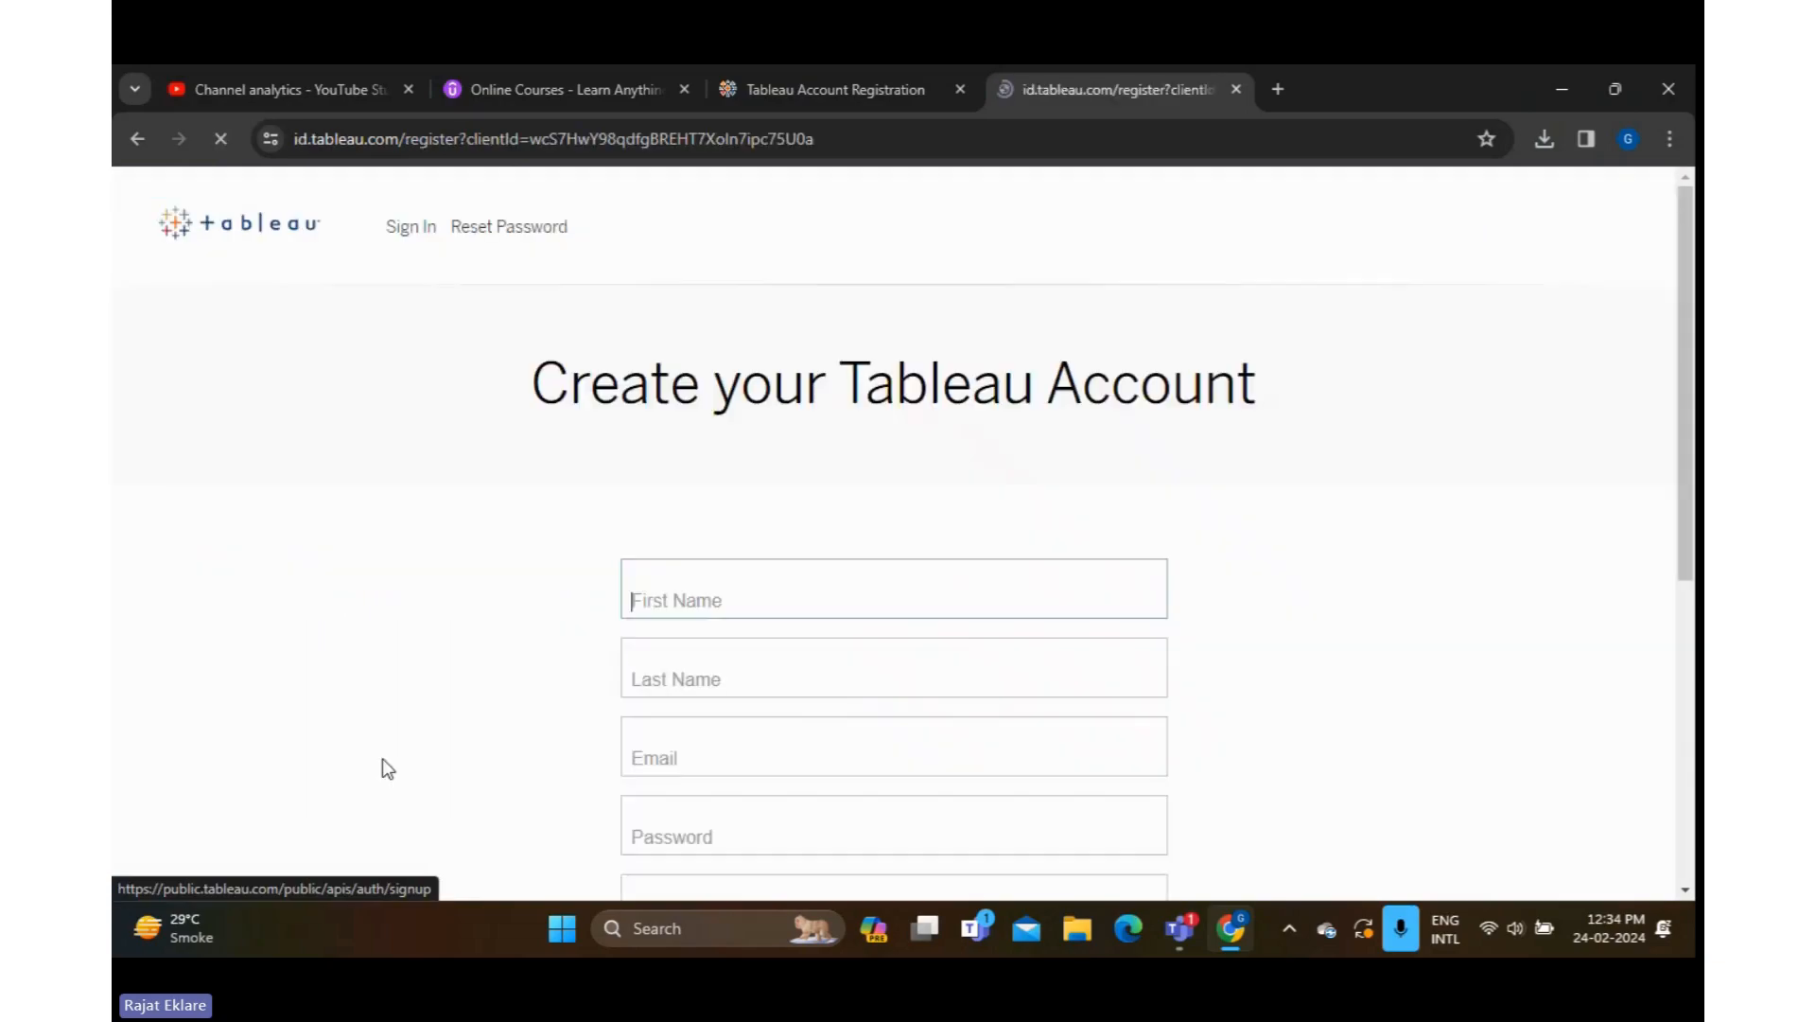
{"action": "scroll", "coordinate": [900, 510], "scroll_direction": "down", "scroll_amount": 3}
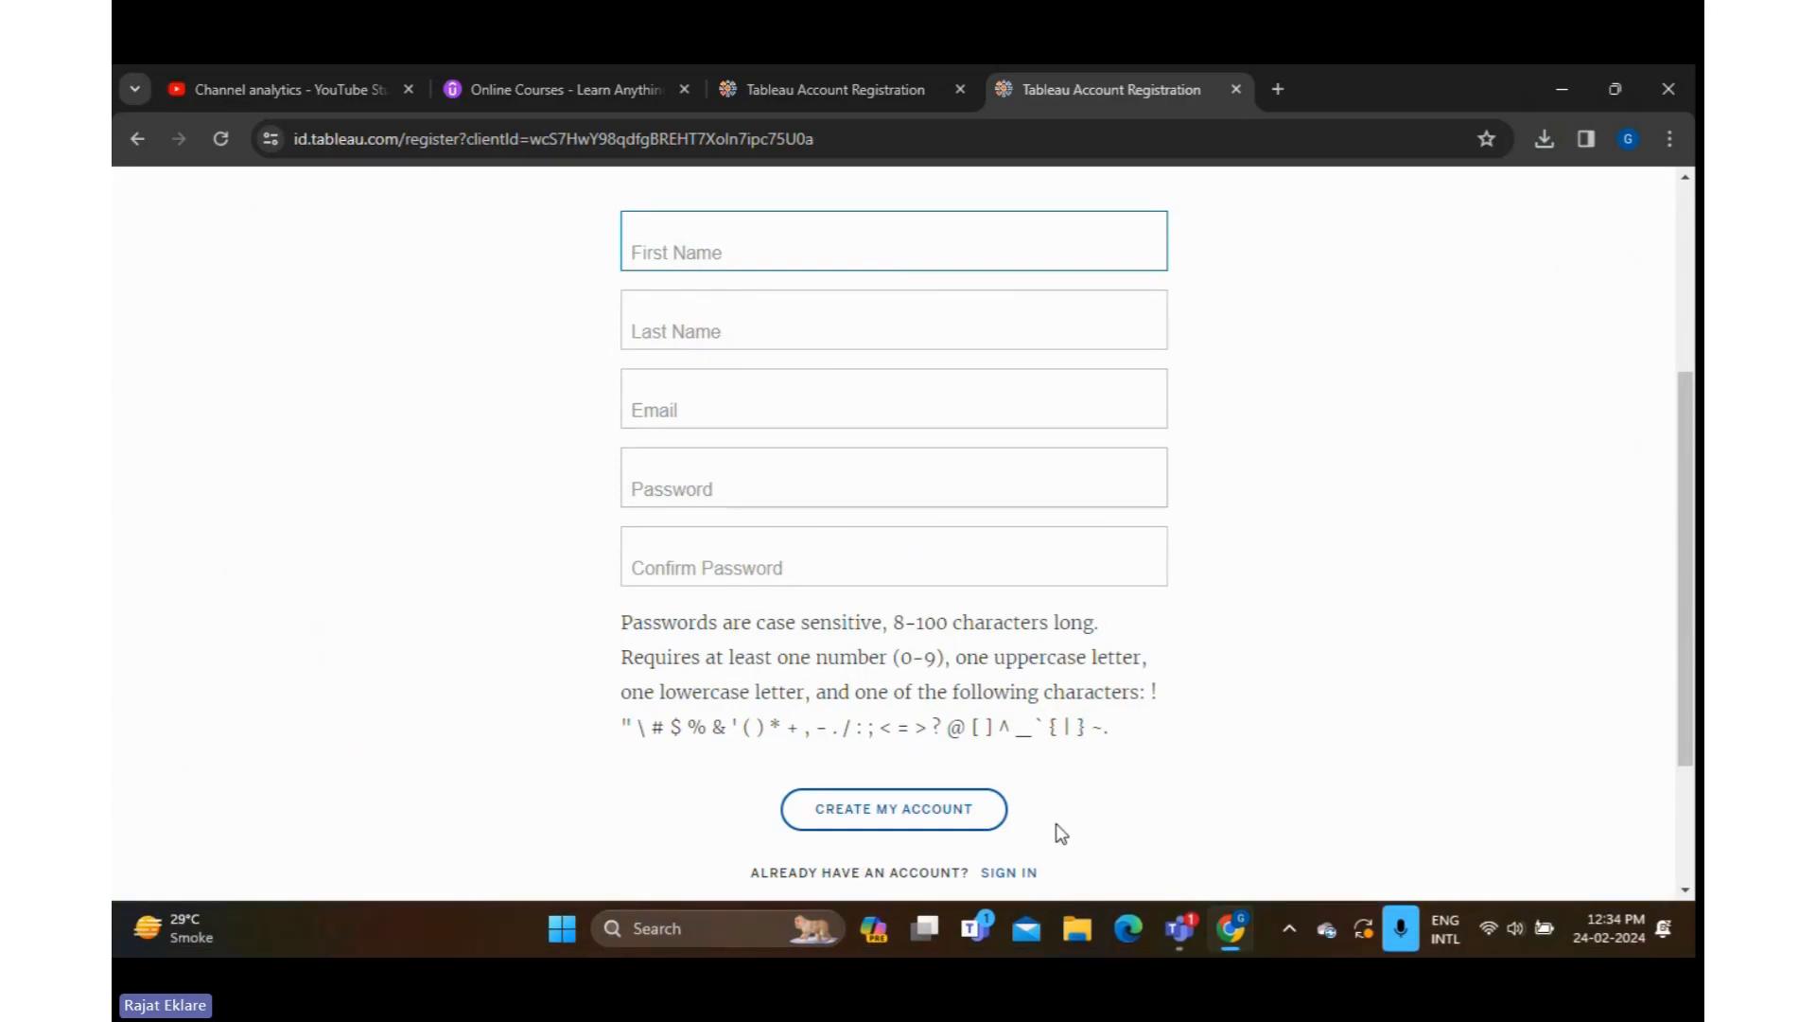
{"action": "left_click", "coordinate": [860, 823]}
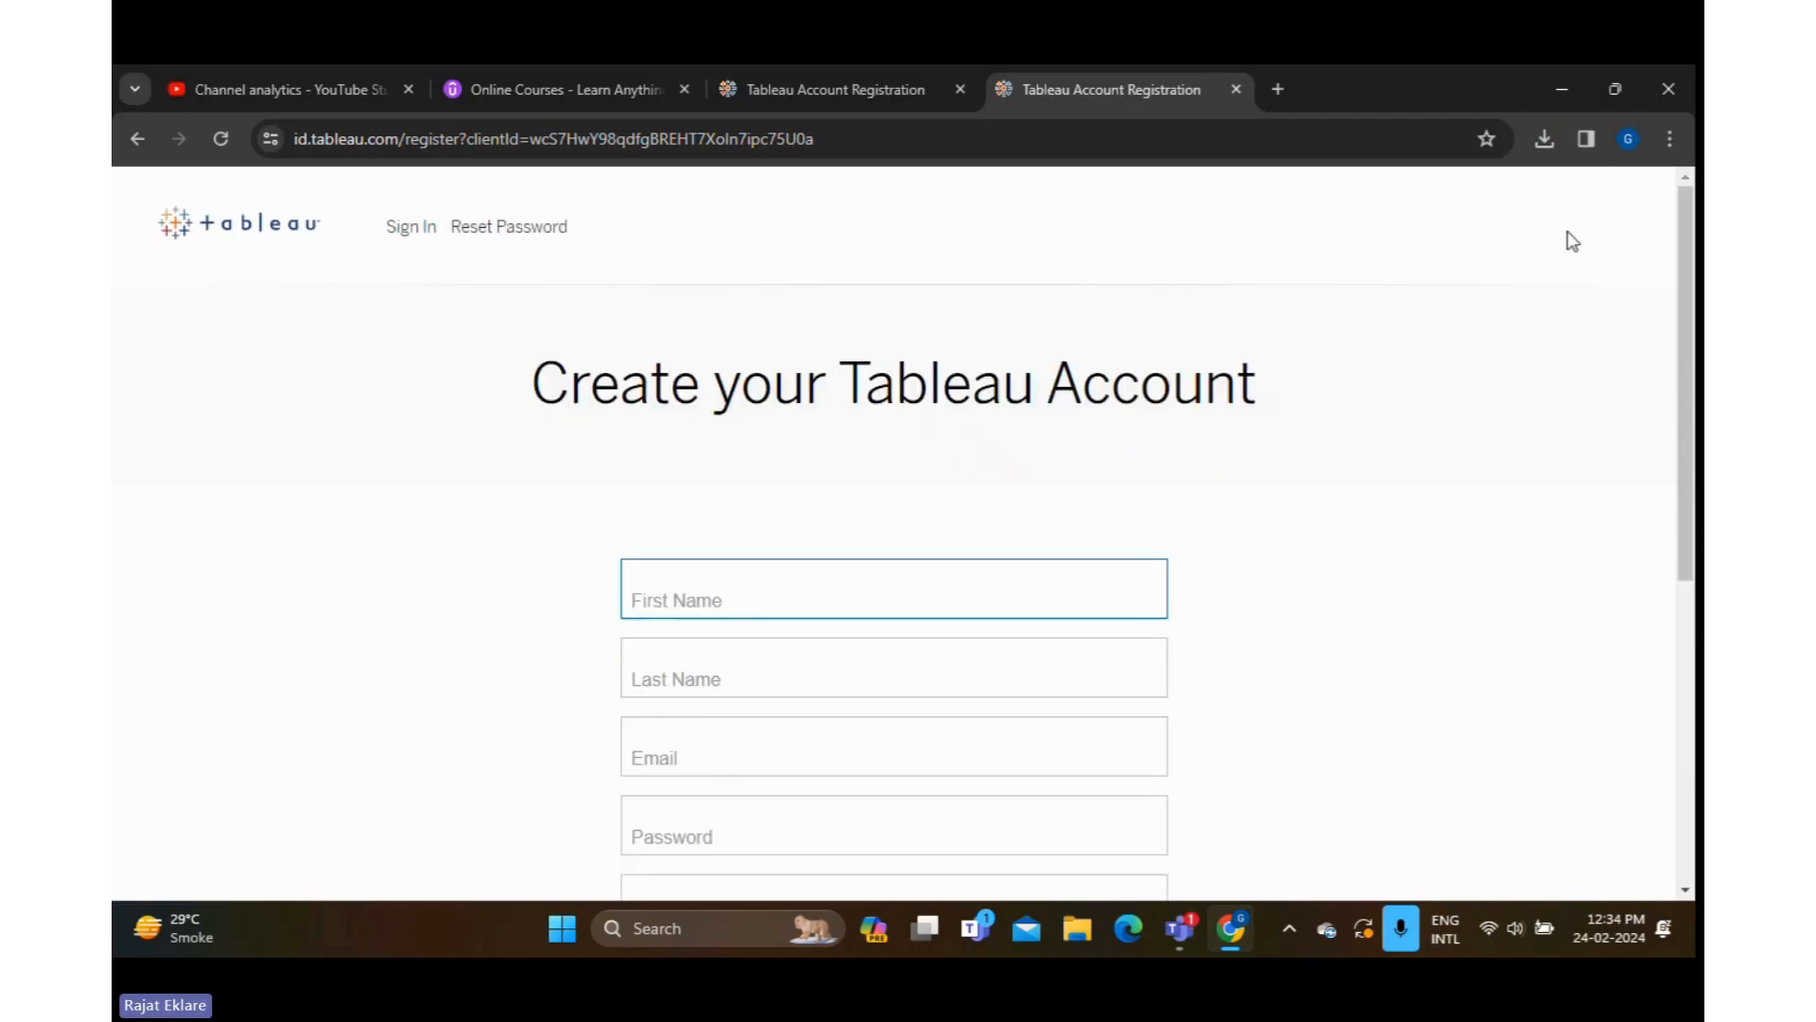
Locate the TableauPublicDesktop-64bit-2024-1-0 installer among the downloaded files, close the folder and put the browser away
{"action": "left_click", "coordinate": [1545, 139]}
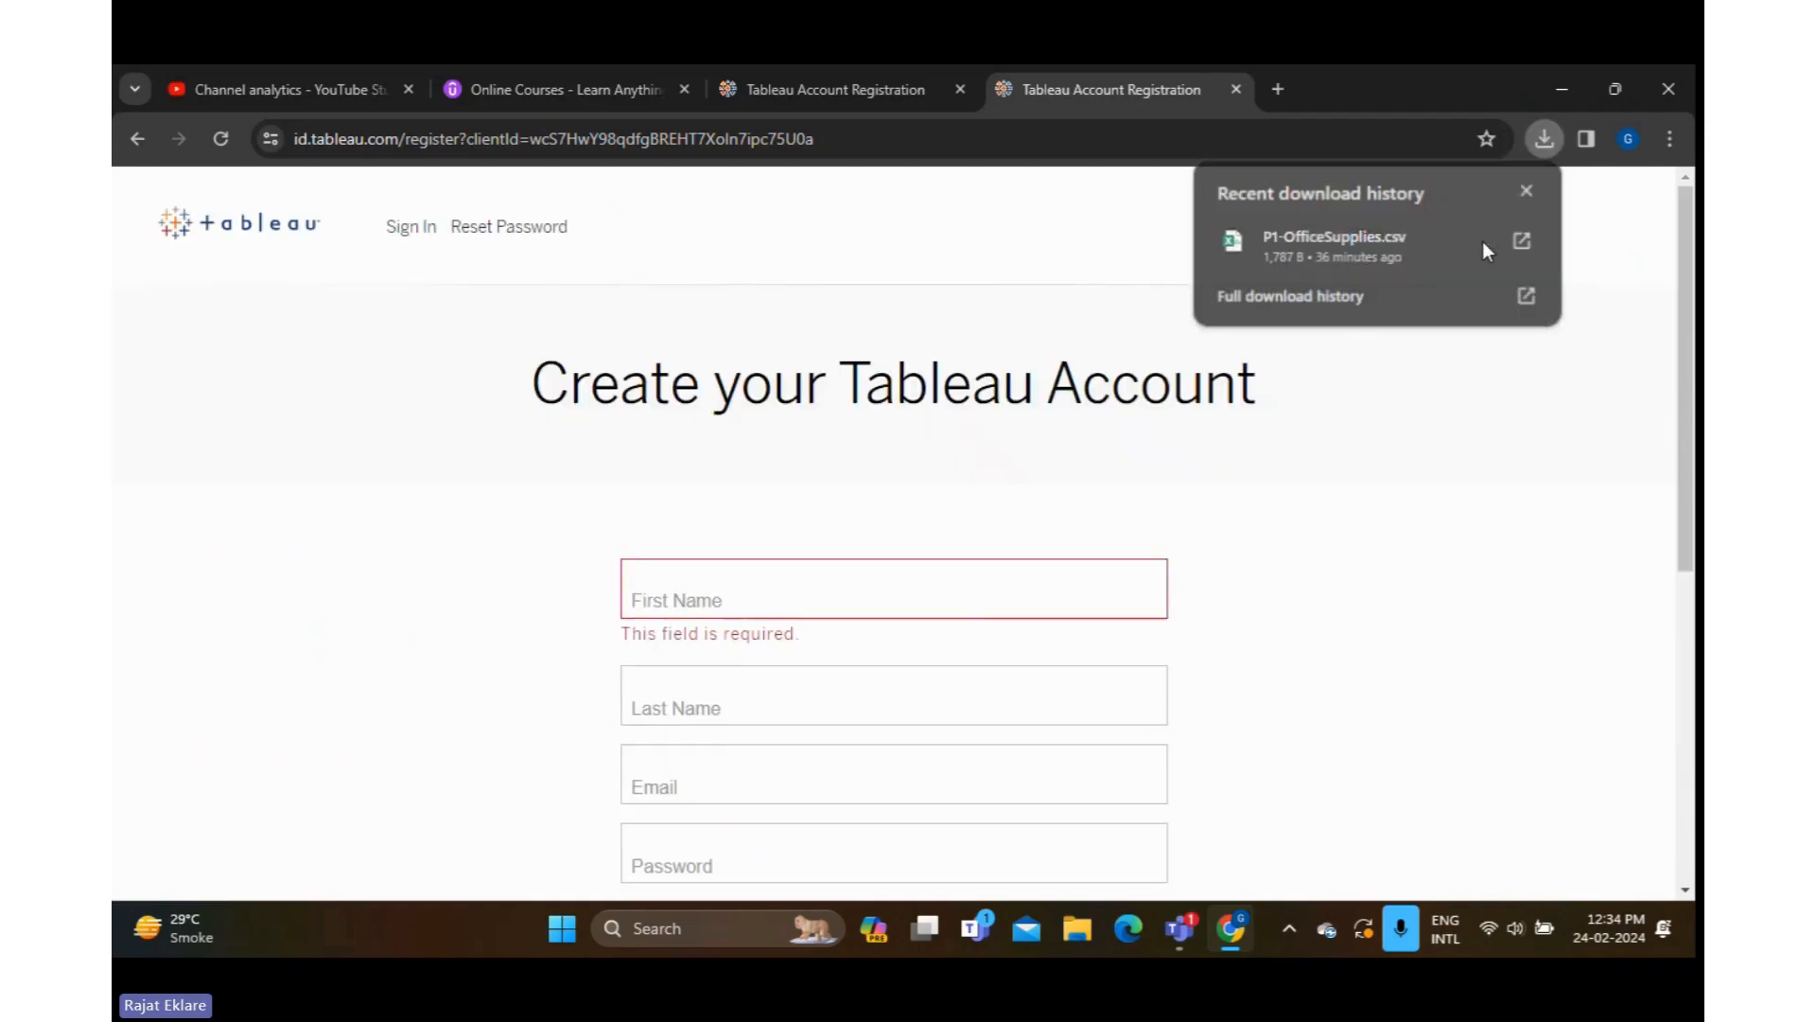
{"action": "left_click", "coordinate": [1483, 242]}
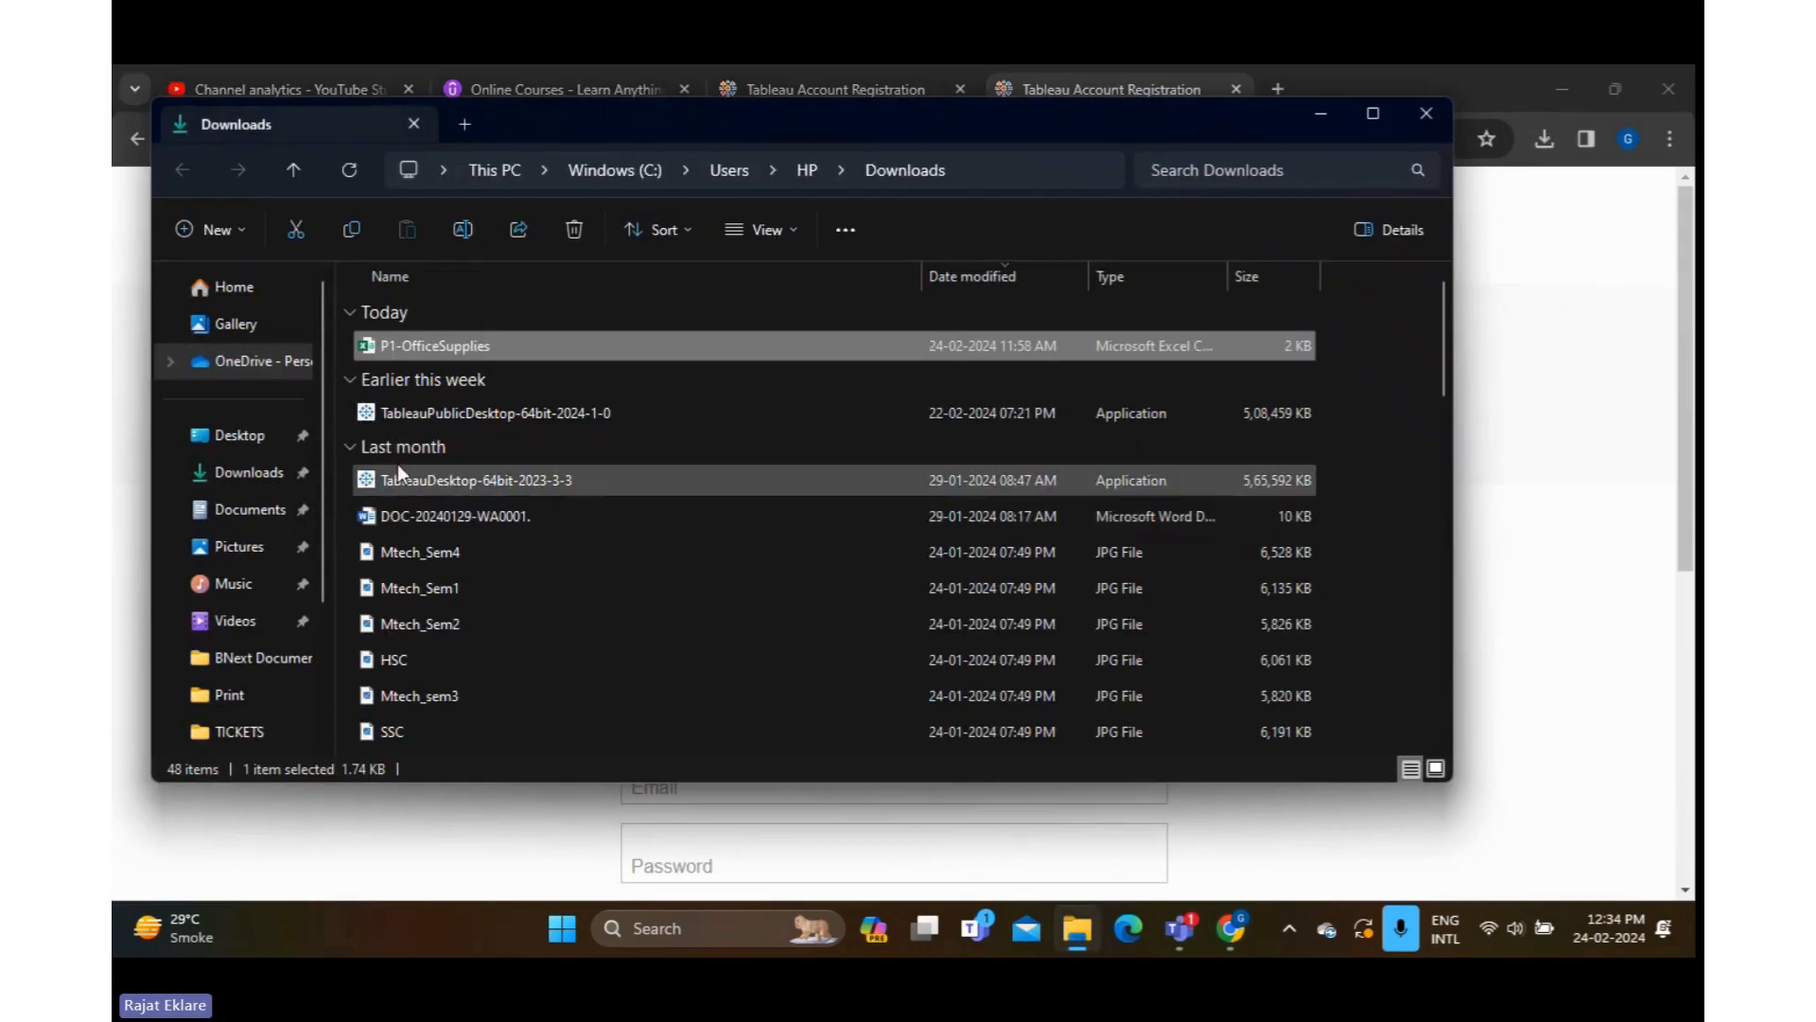
{"action": "left_click", "coordinate": [399, 414]}
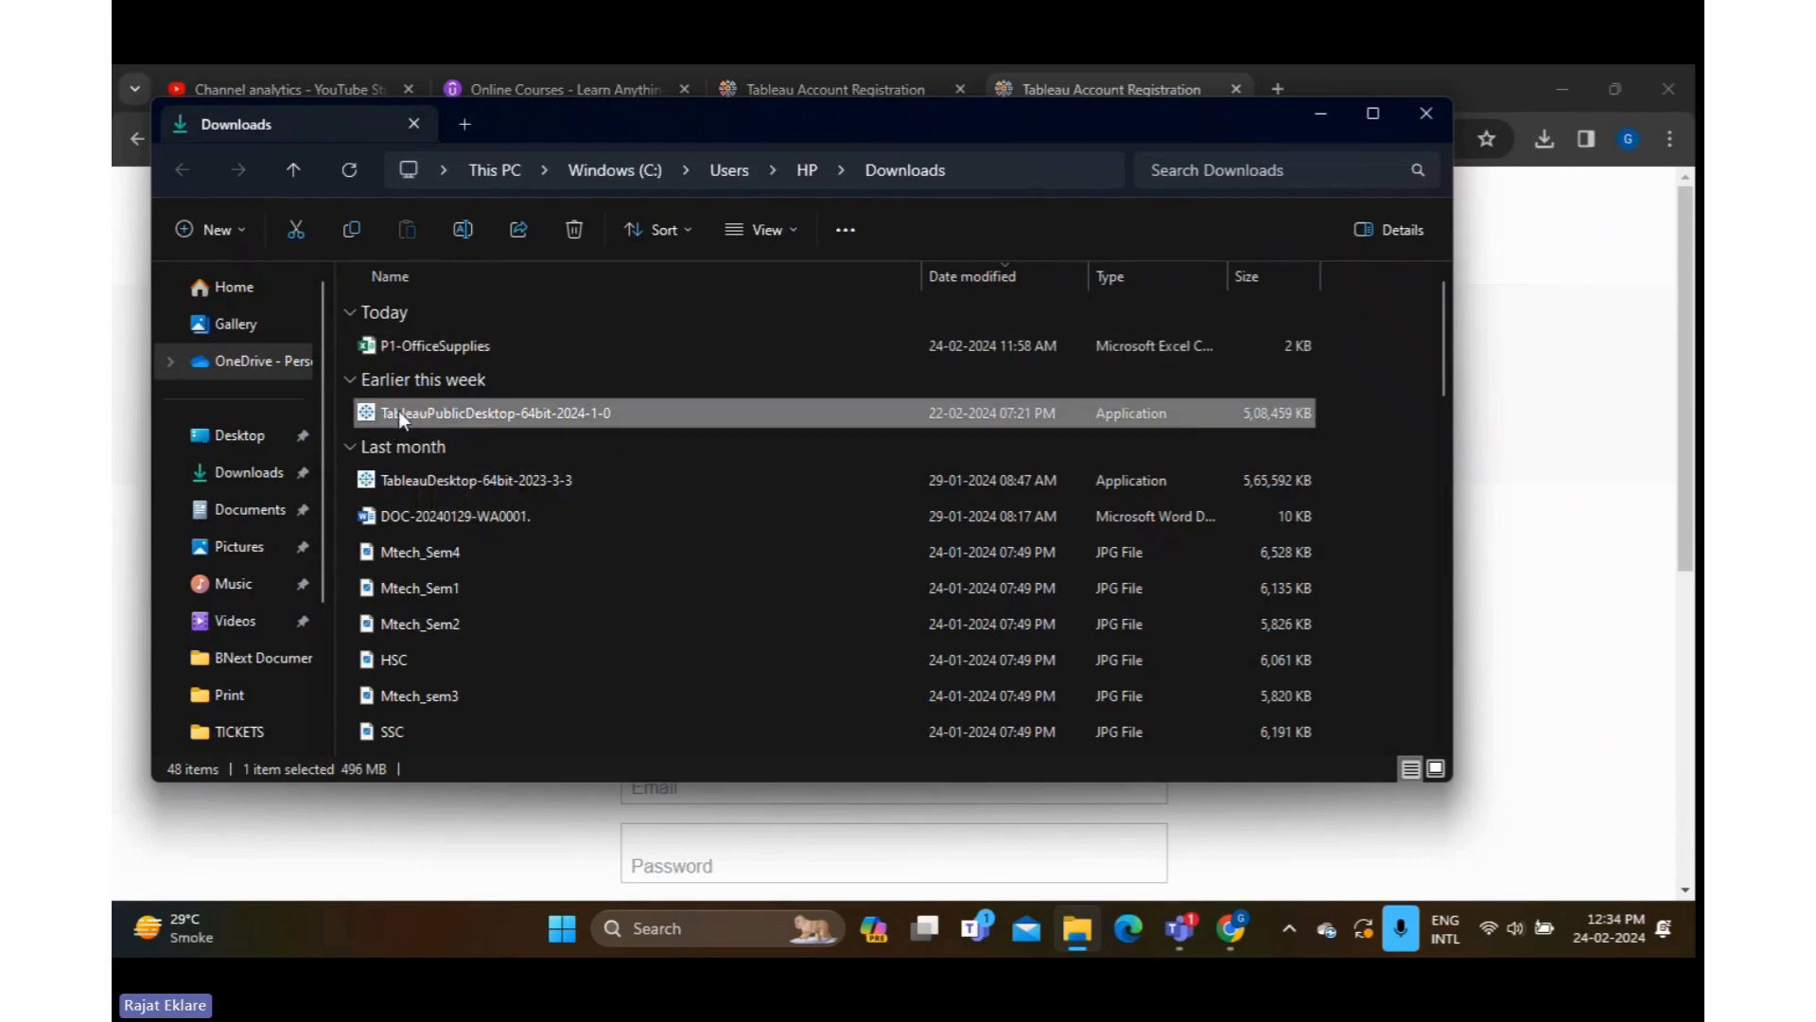
{"action": "mouse_move", "coordinate": [571, 428]}
{"action": "left_click", "coordinate": [1440, 118]}
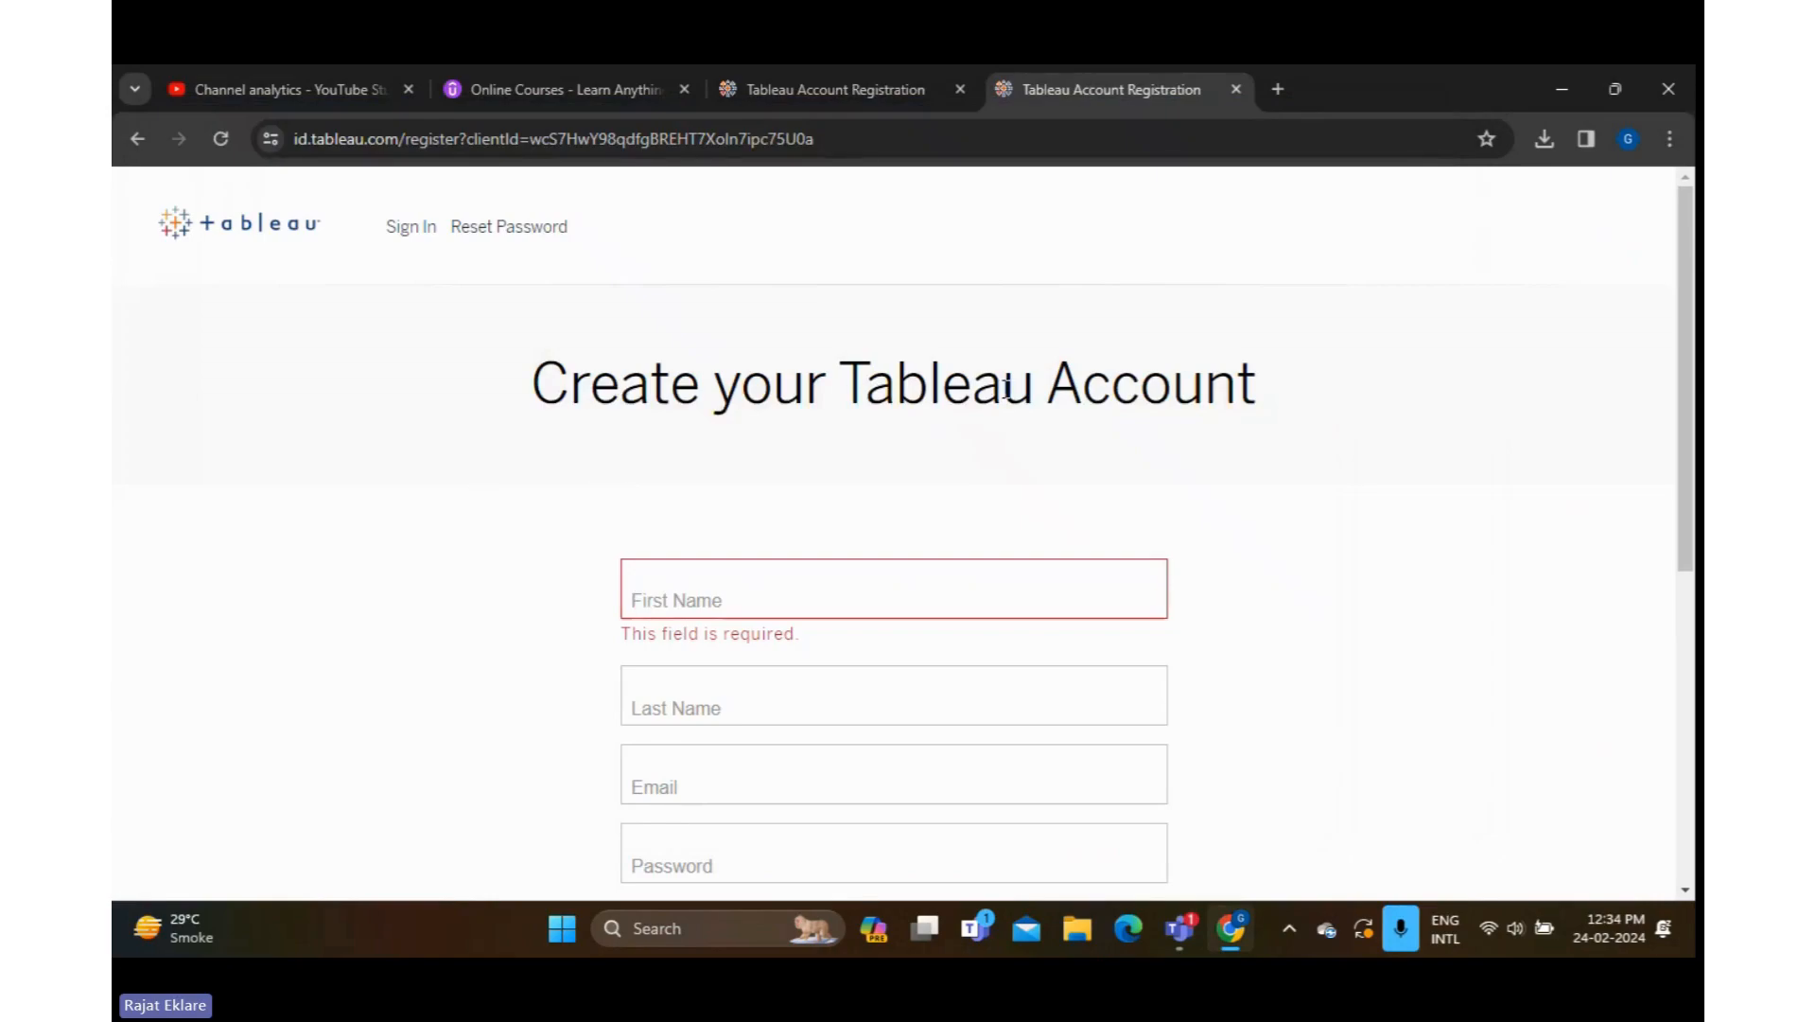
{"action": "left_click", "coordinate": [1563, 95]}
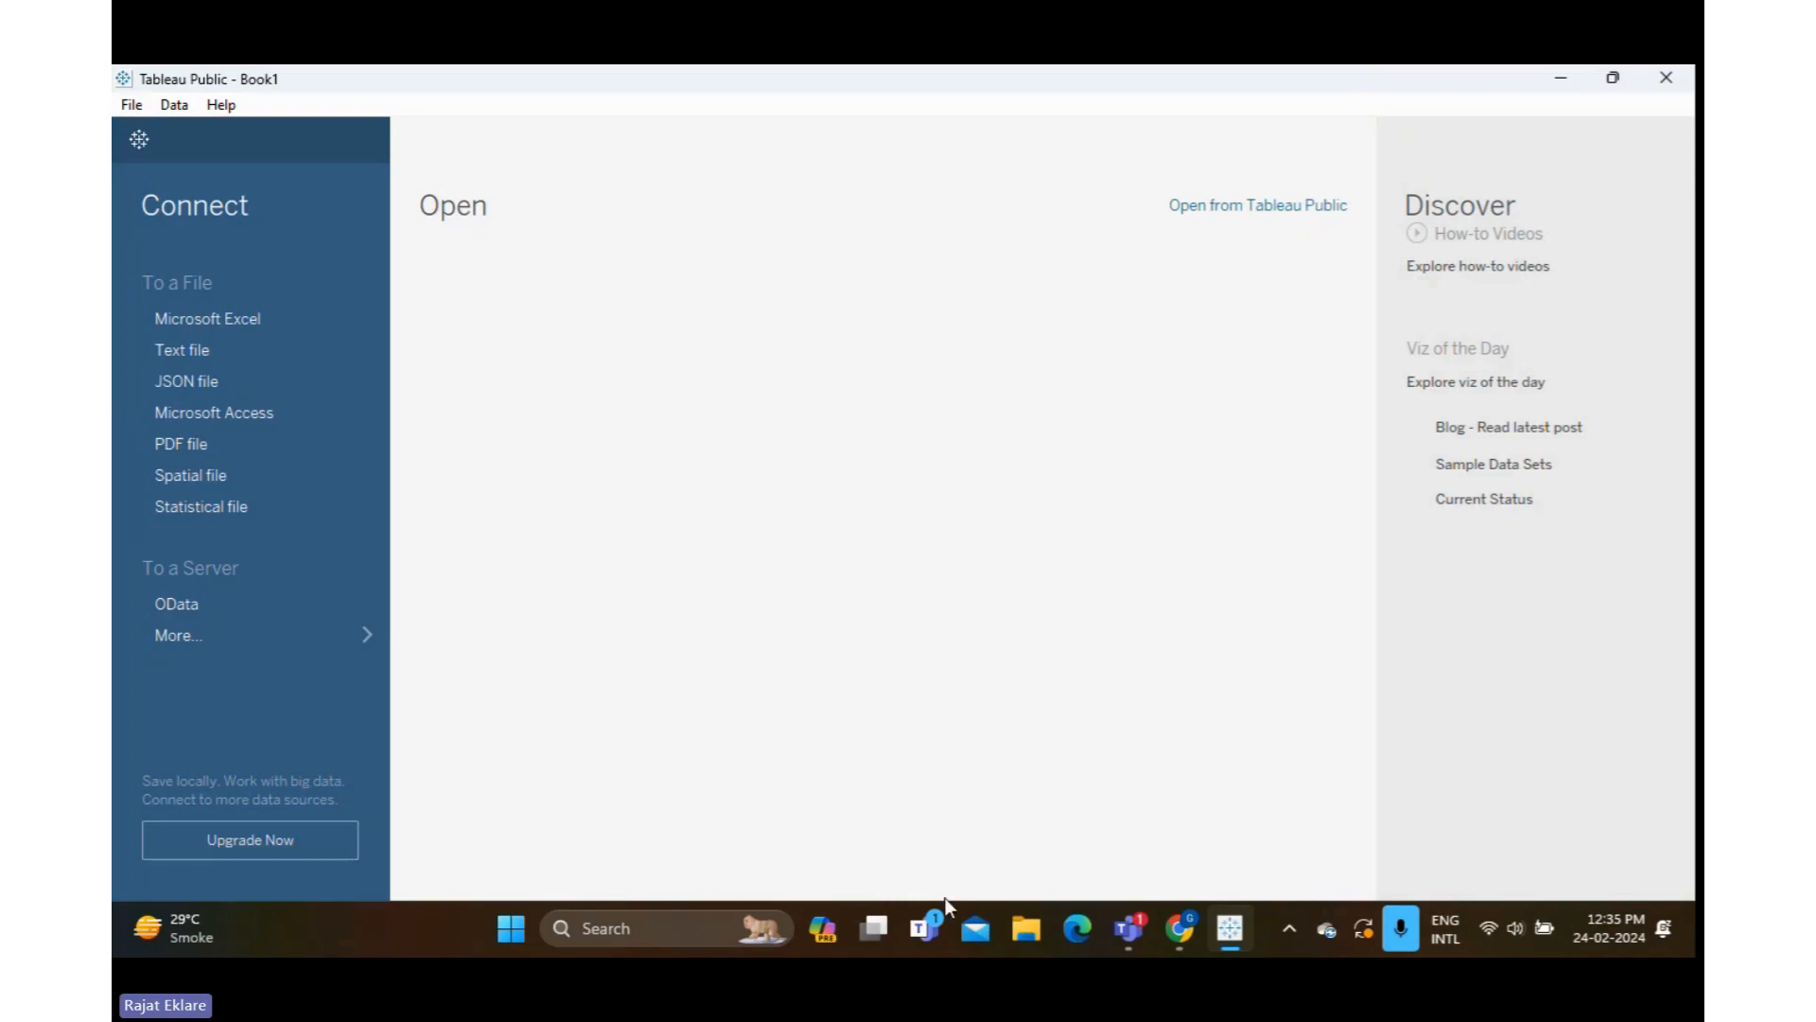
Locate the P1-OfficeSupplies file in the Downloads folder using File Explorer
{"action": "left_click", "coordinate": [1026, 927]}
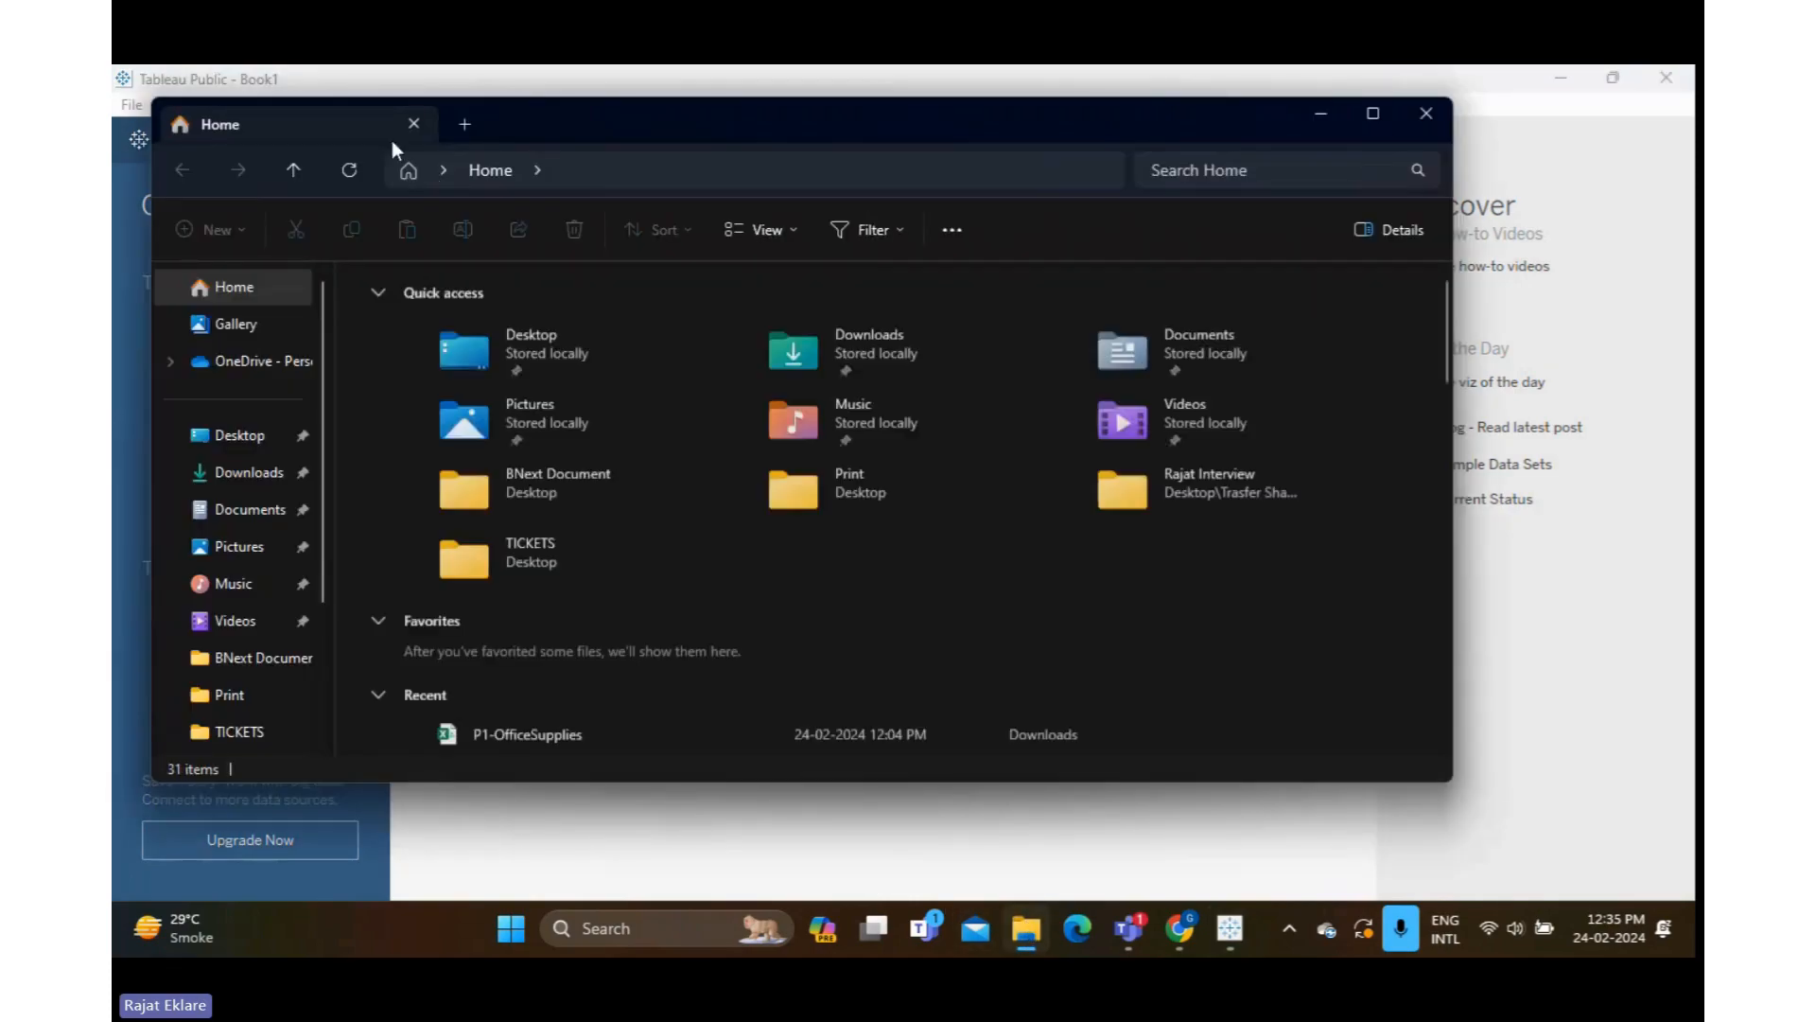
{"action": "double_click", "coordinate": [549, 112]}
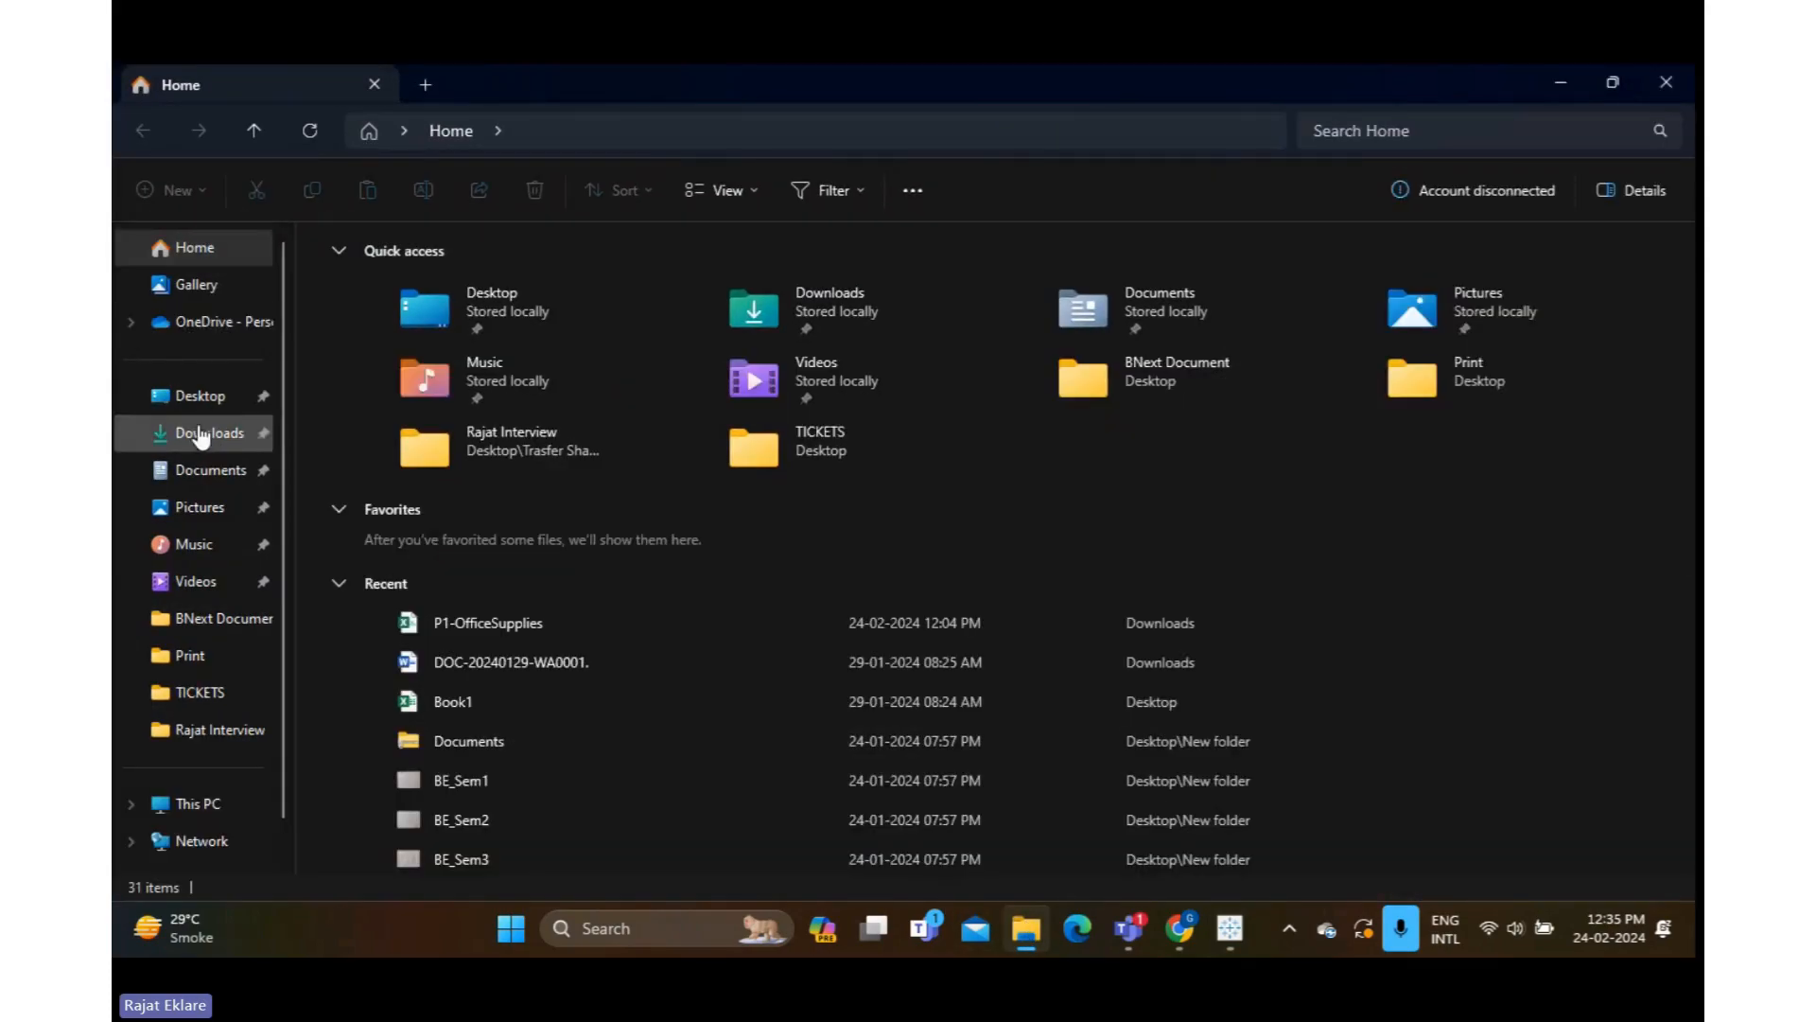
{"action": "left_click", "coordinate": [203, 433]}
{"action": "left_click", "coordinate": [375, 306]}
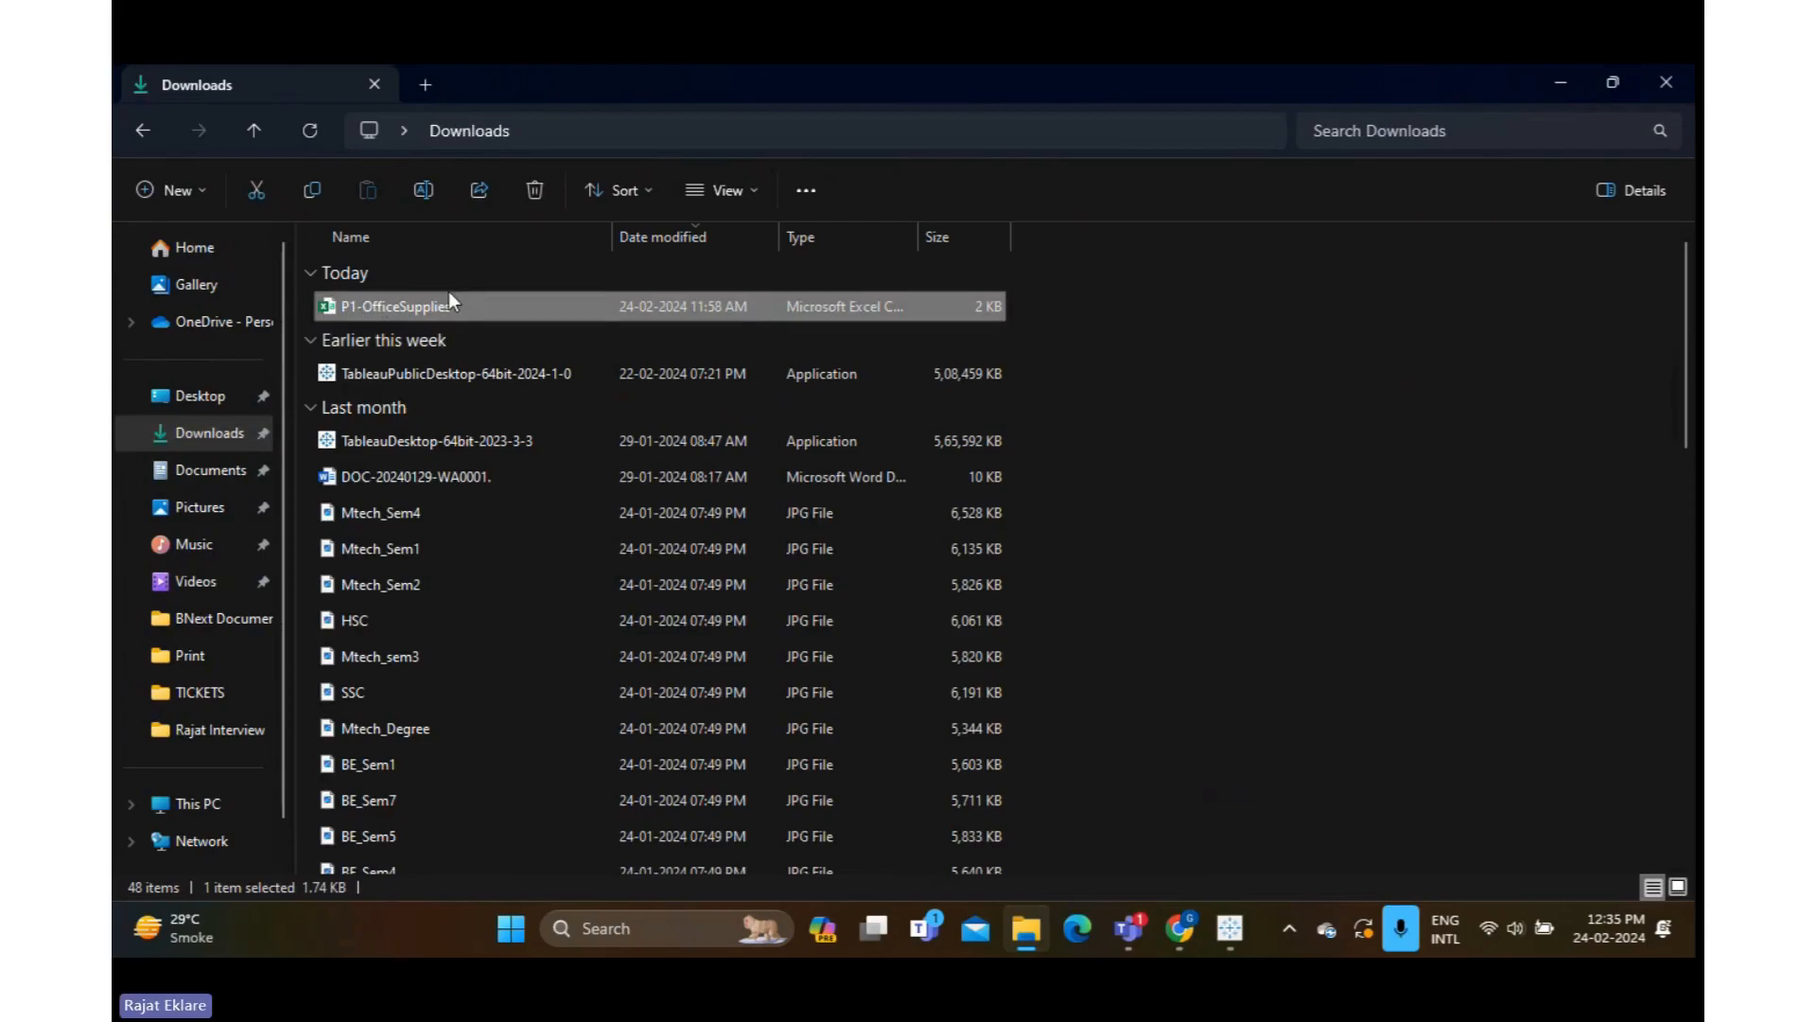
{"action": "left_click", "coordinate": [1558, 83]}
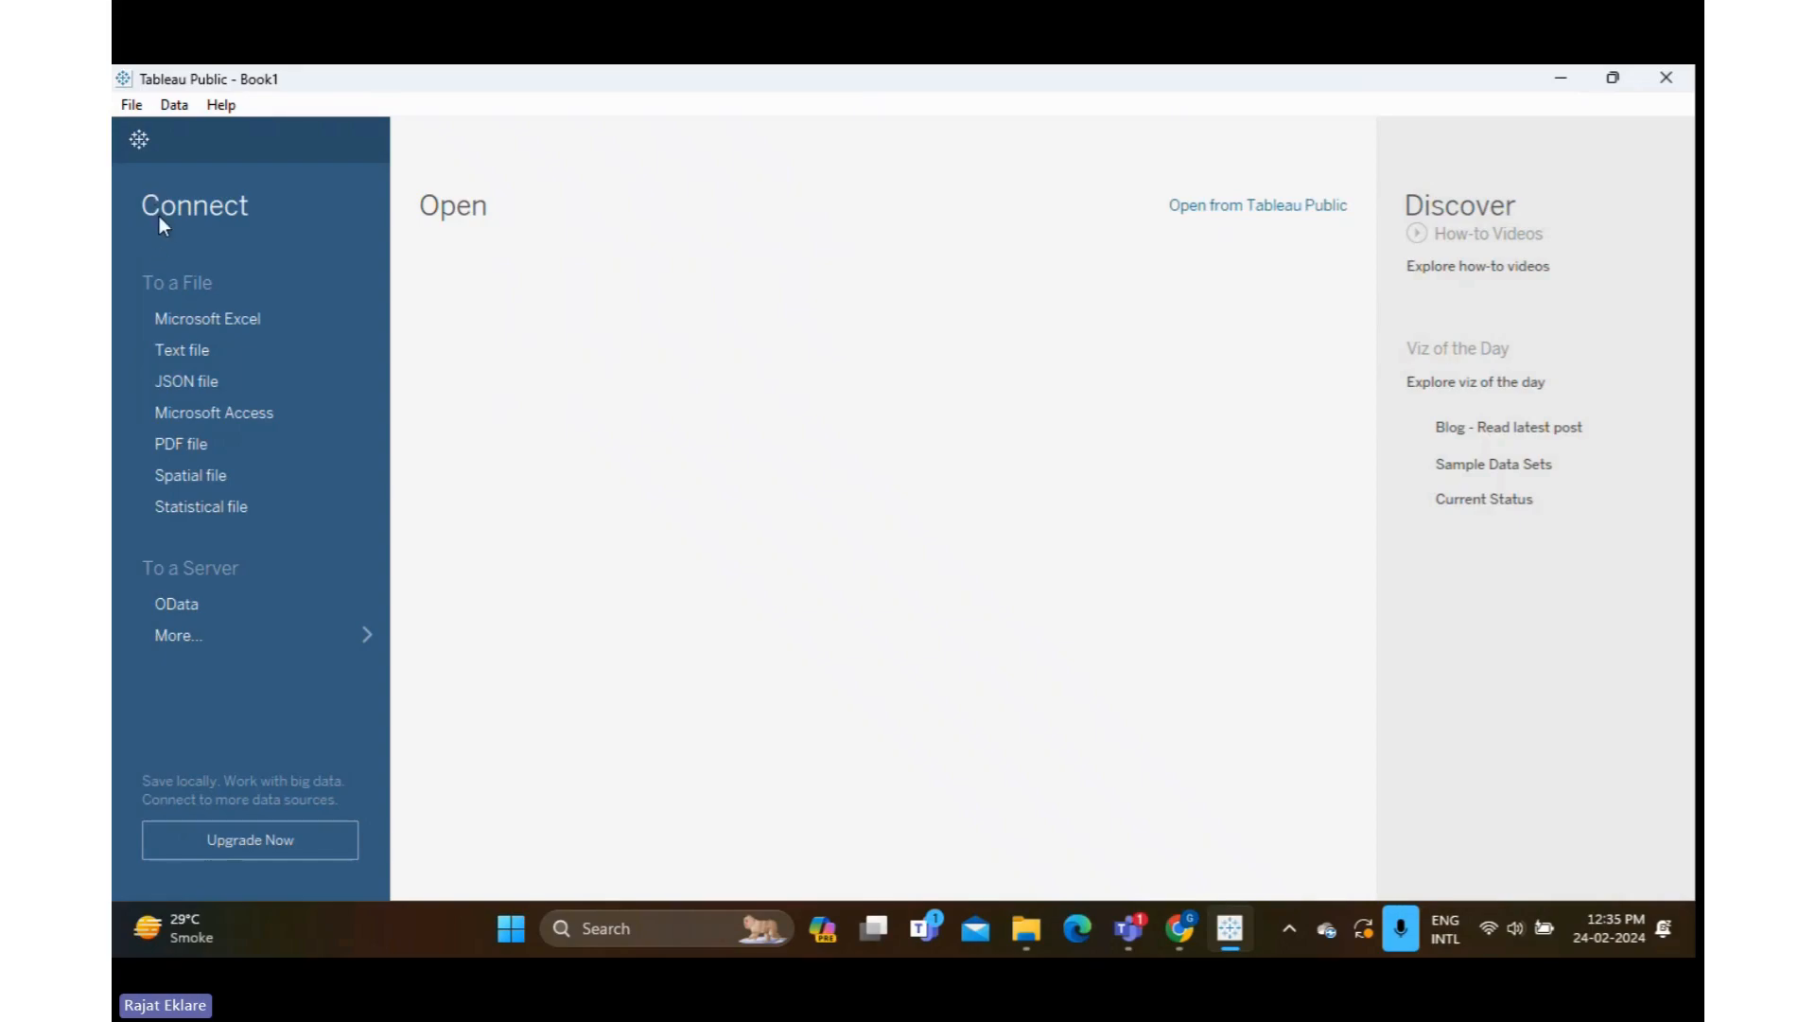
Connect to the text file P1-OfficeSupplies from the Downloads folder as the data source
{"action": "left_click", "coordinate": [190, 346]}
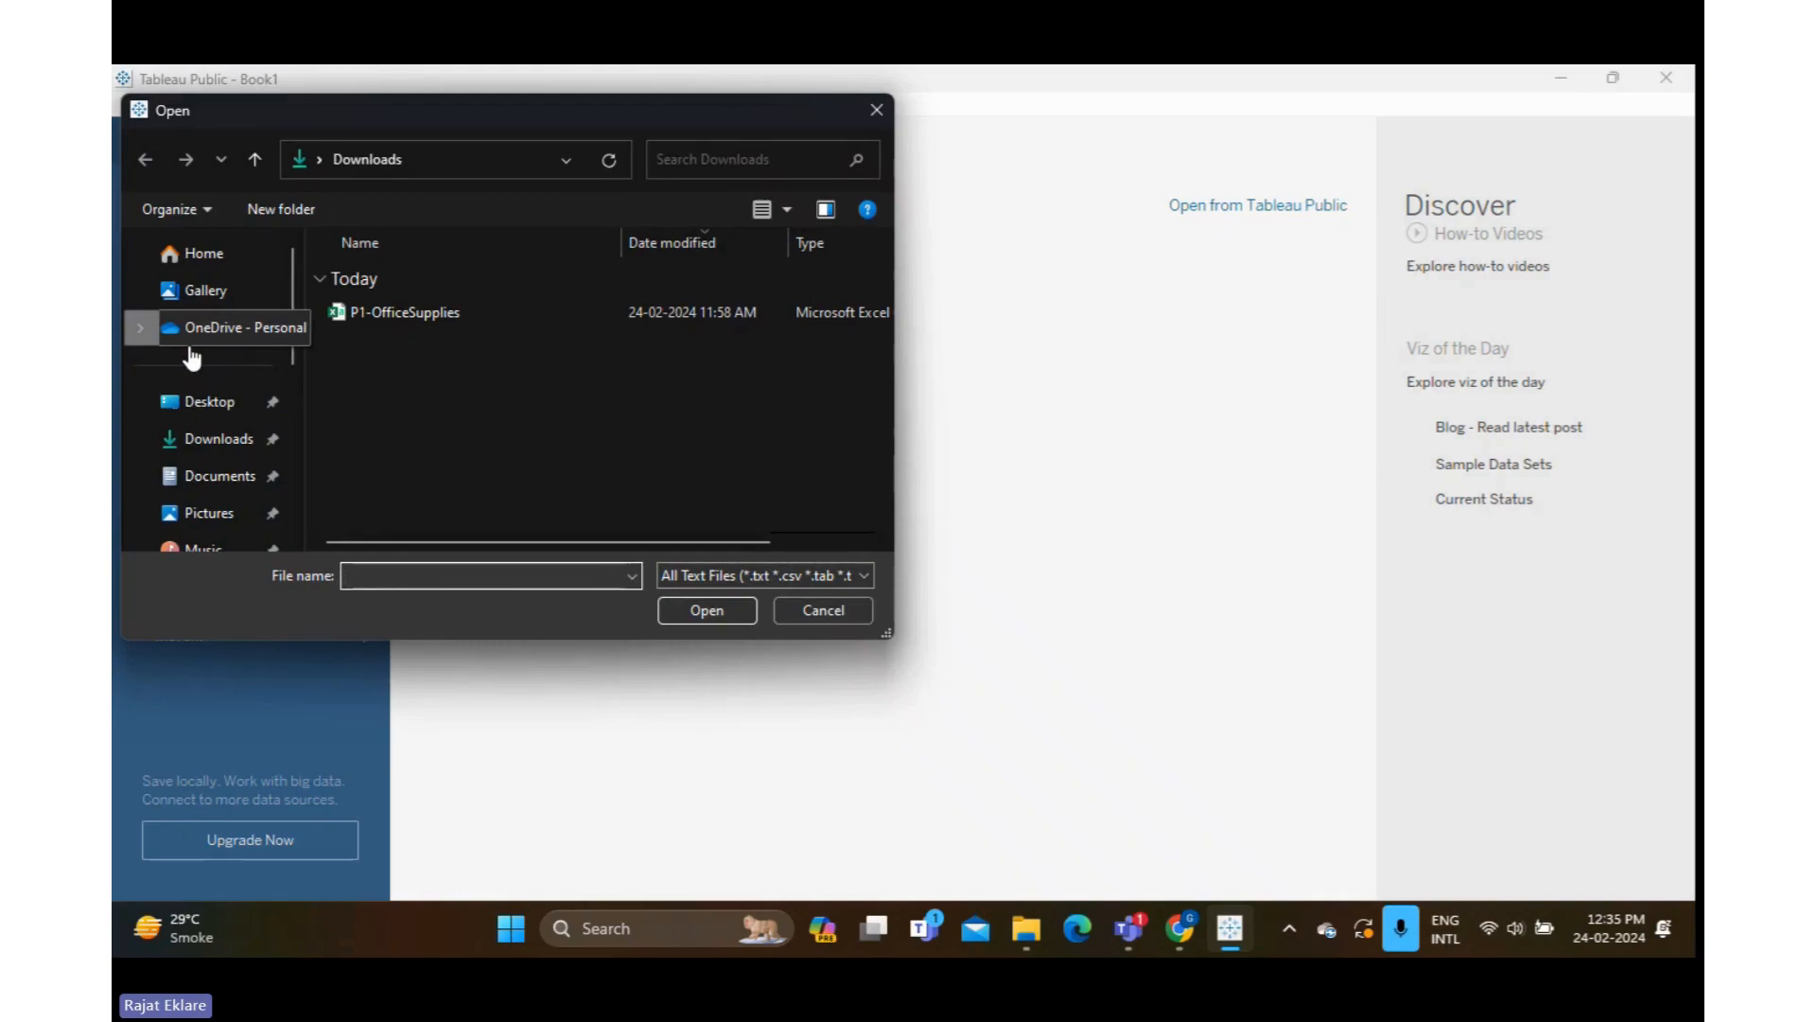
{"action": "left_click", "coordinate": [435, 312]}
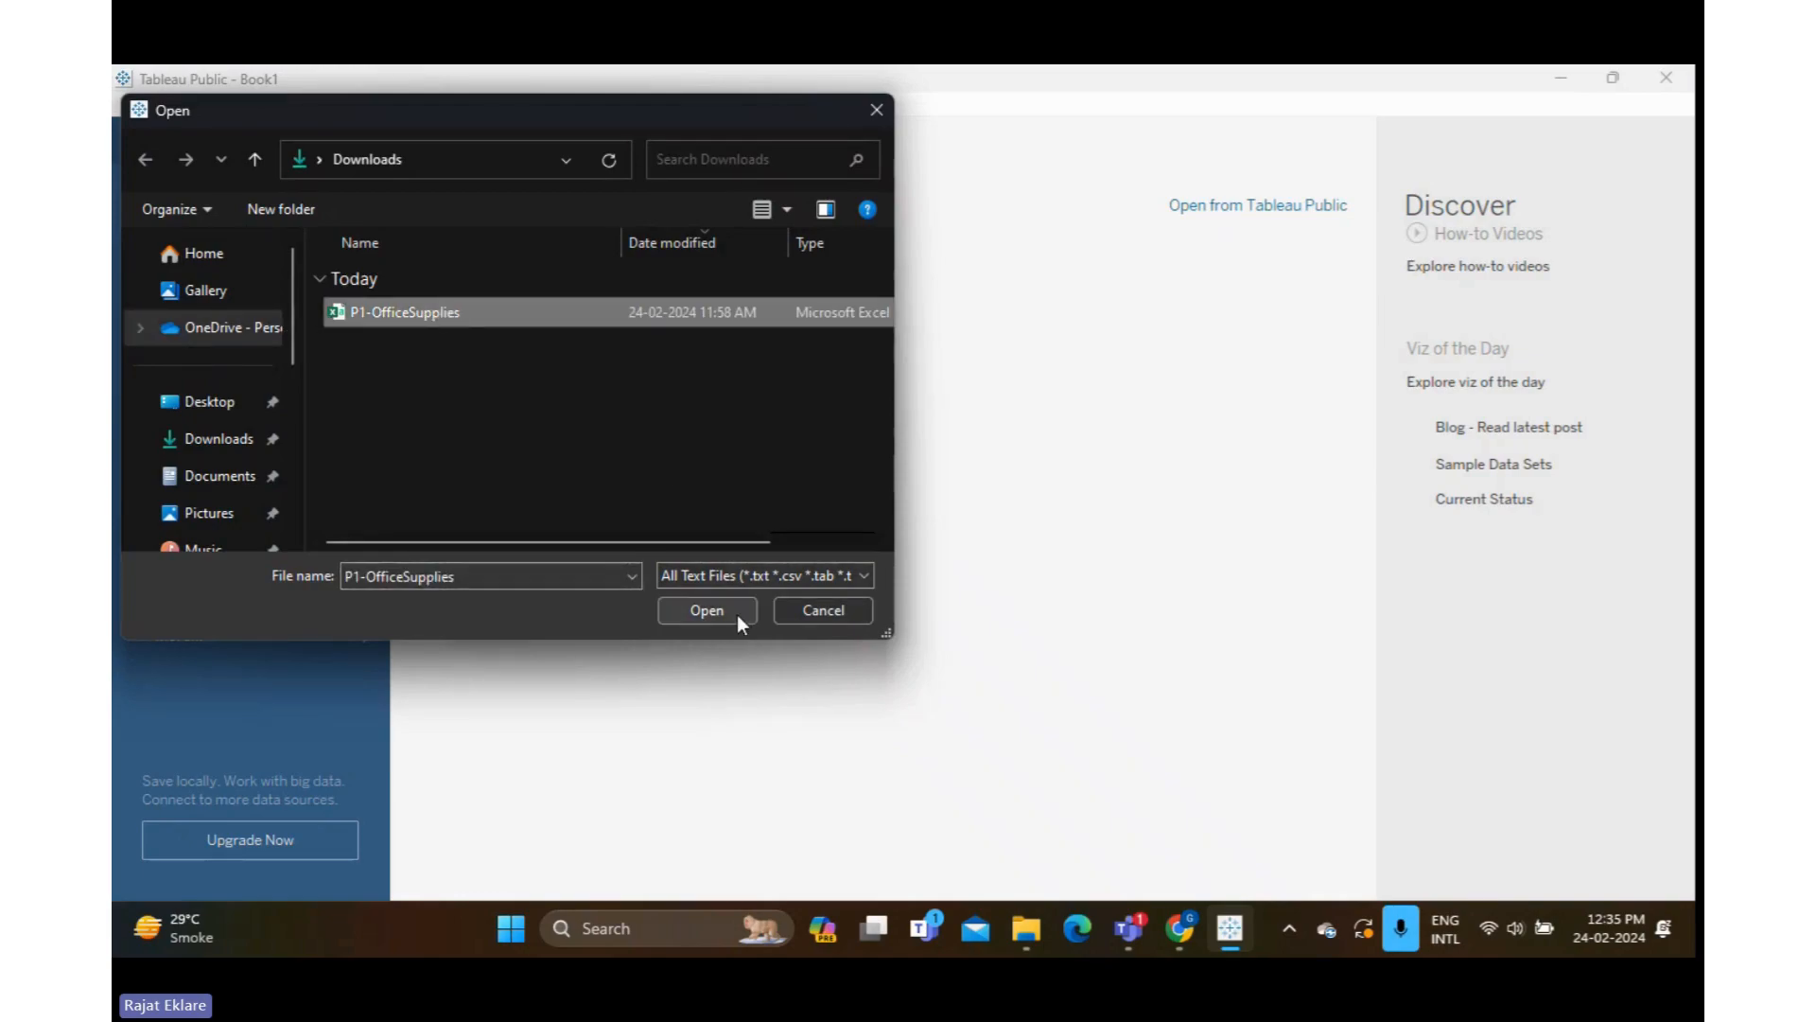
{"action": "left_click", "coordinate": [707, 610]}
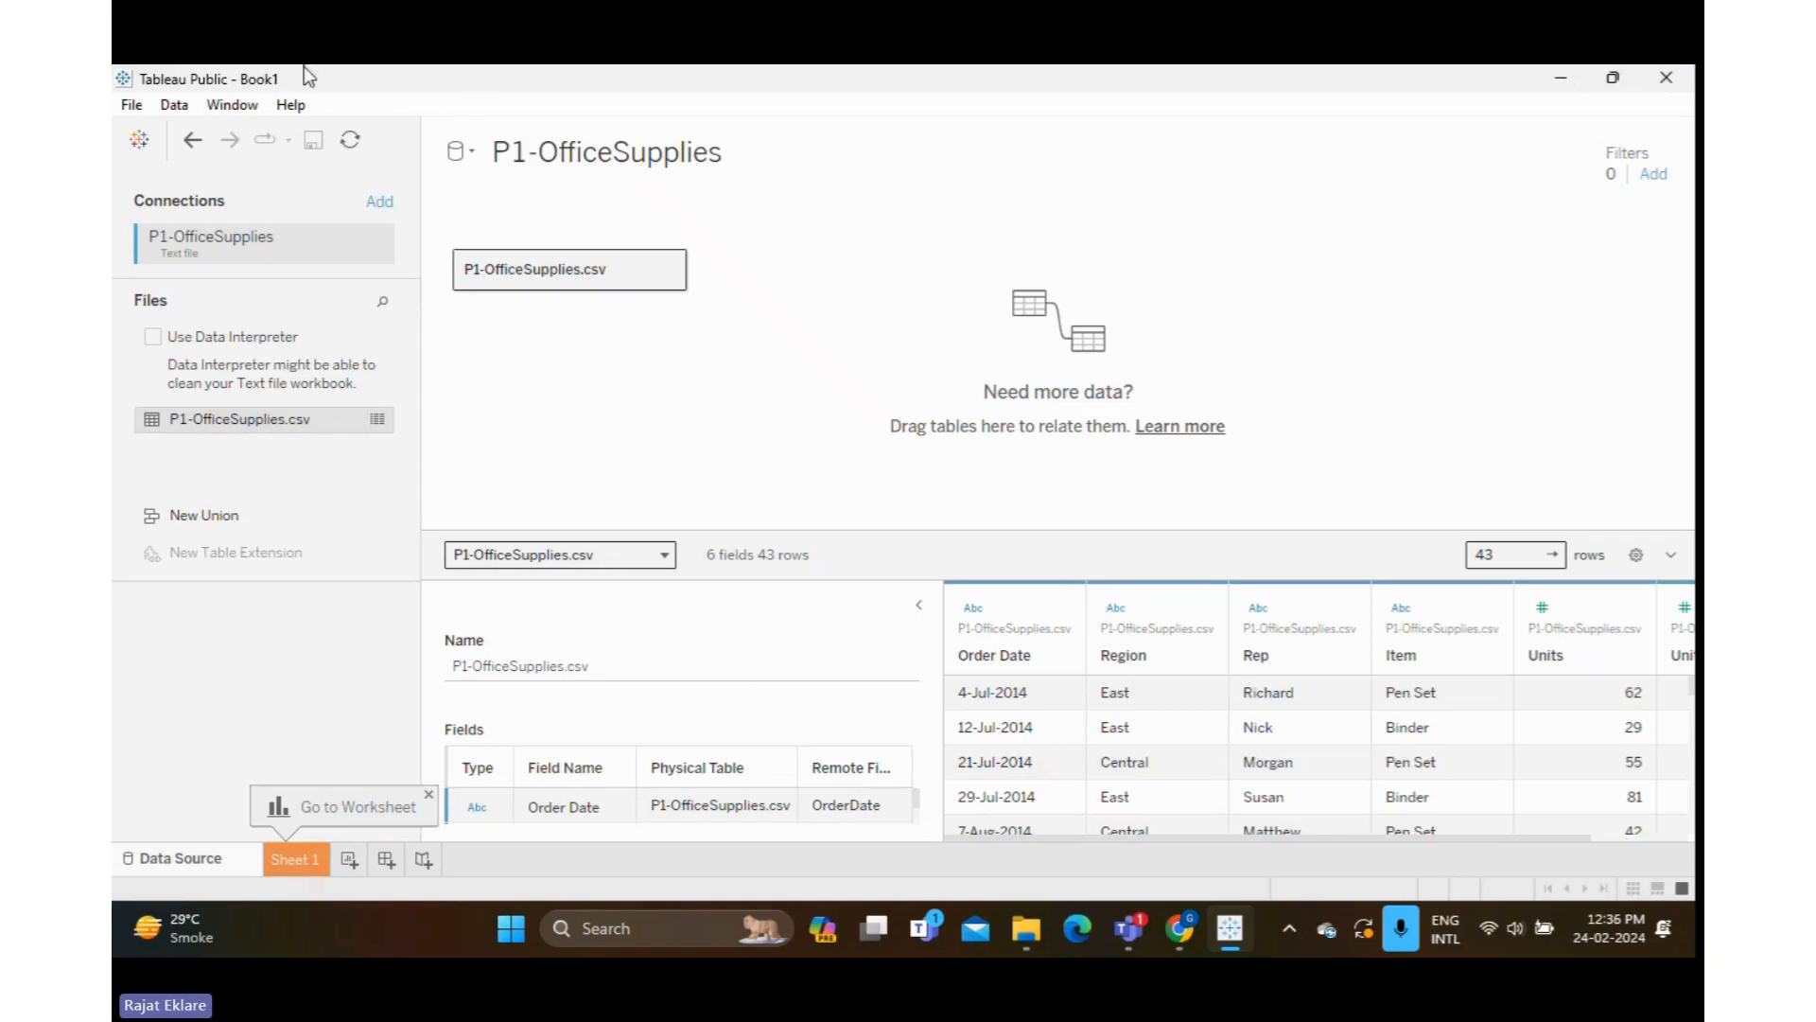
Examine the data source's name, its table and the connection types offered for an additional connection
{"action": "left_click", "coordinate": [519, 159]}
{"action": "left_click", "coordinate": [473, 269]}
{"action": "left_click", "coordinate": [379, 201]}
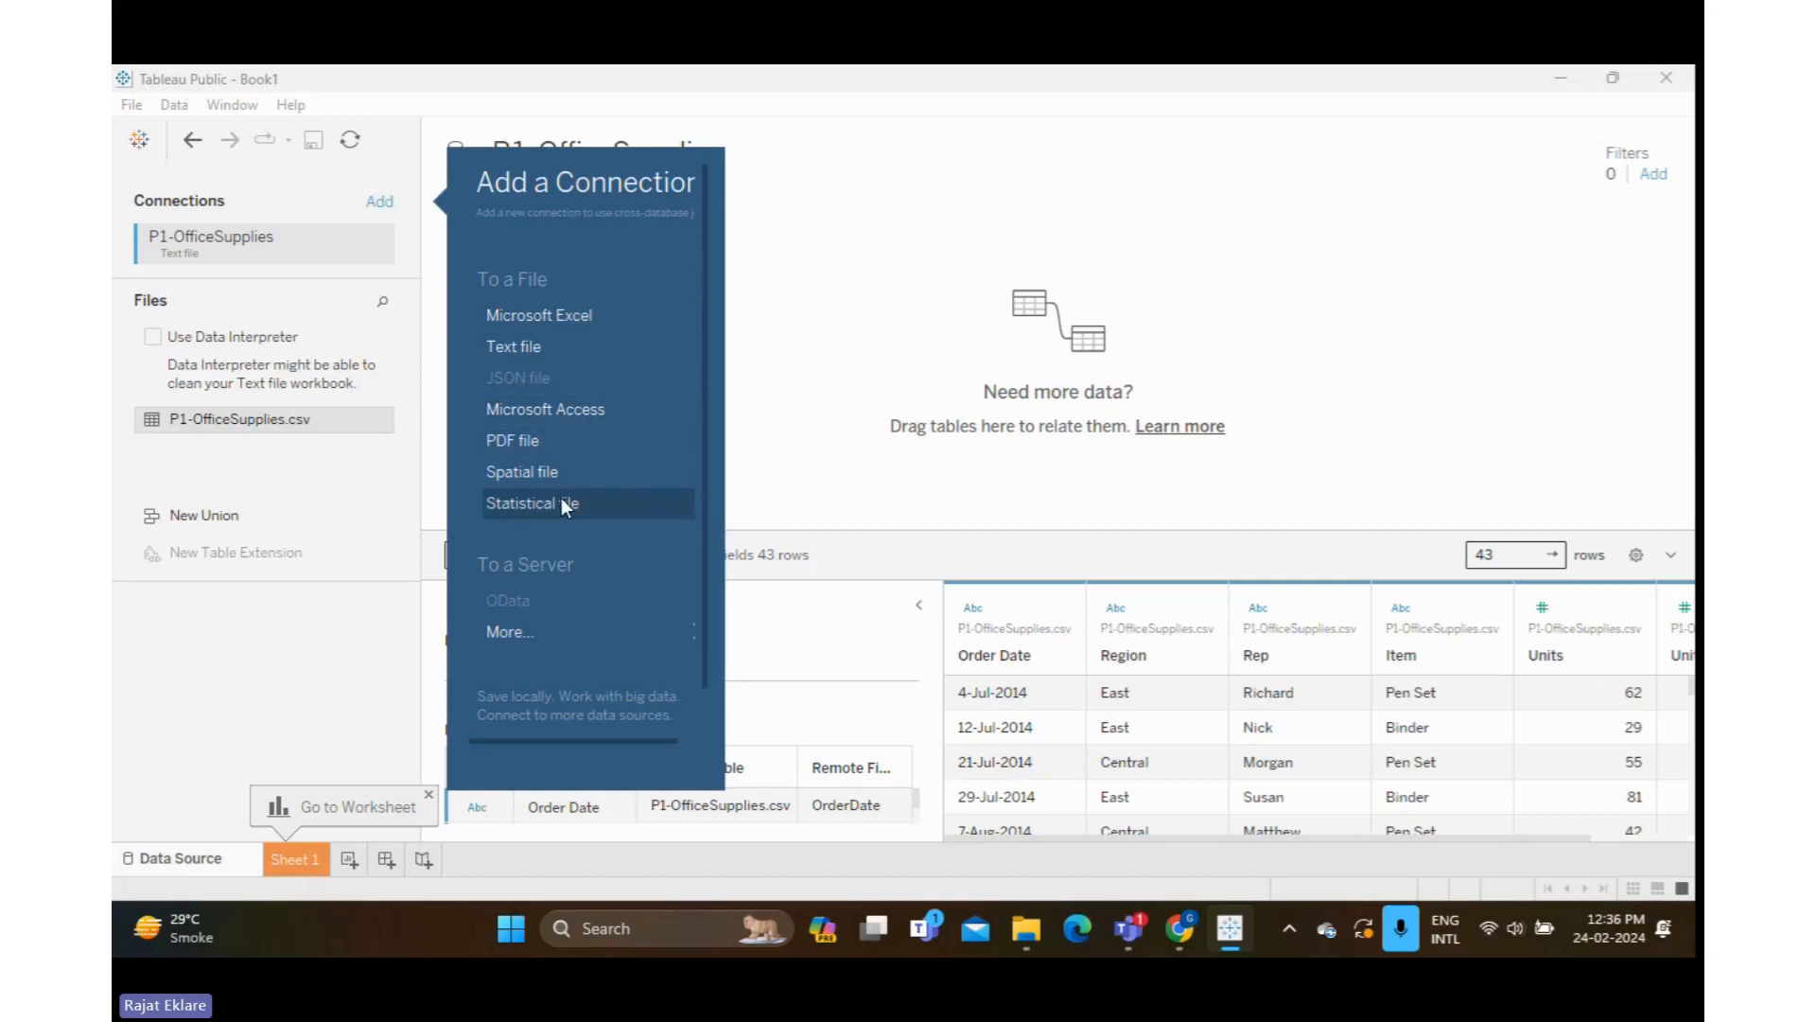
{"action": "left_click", "coordinate": [275, 666]}
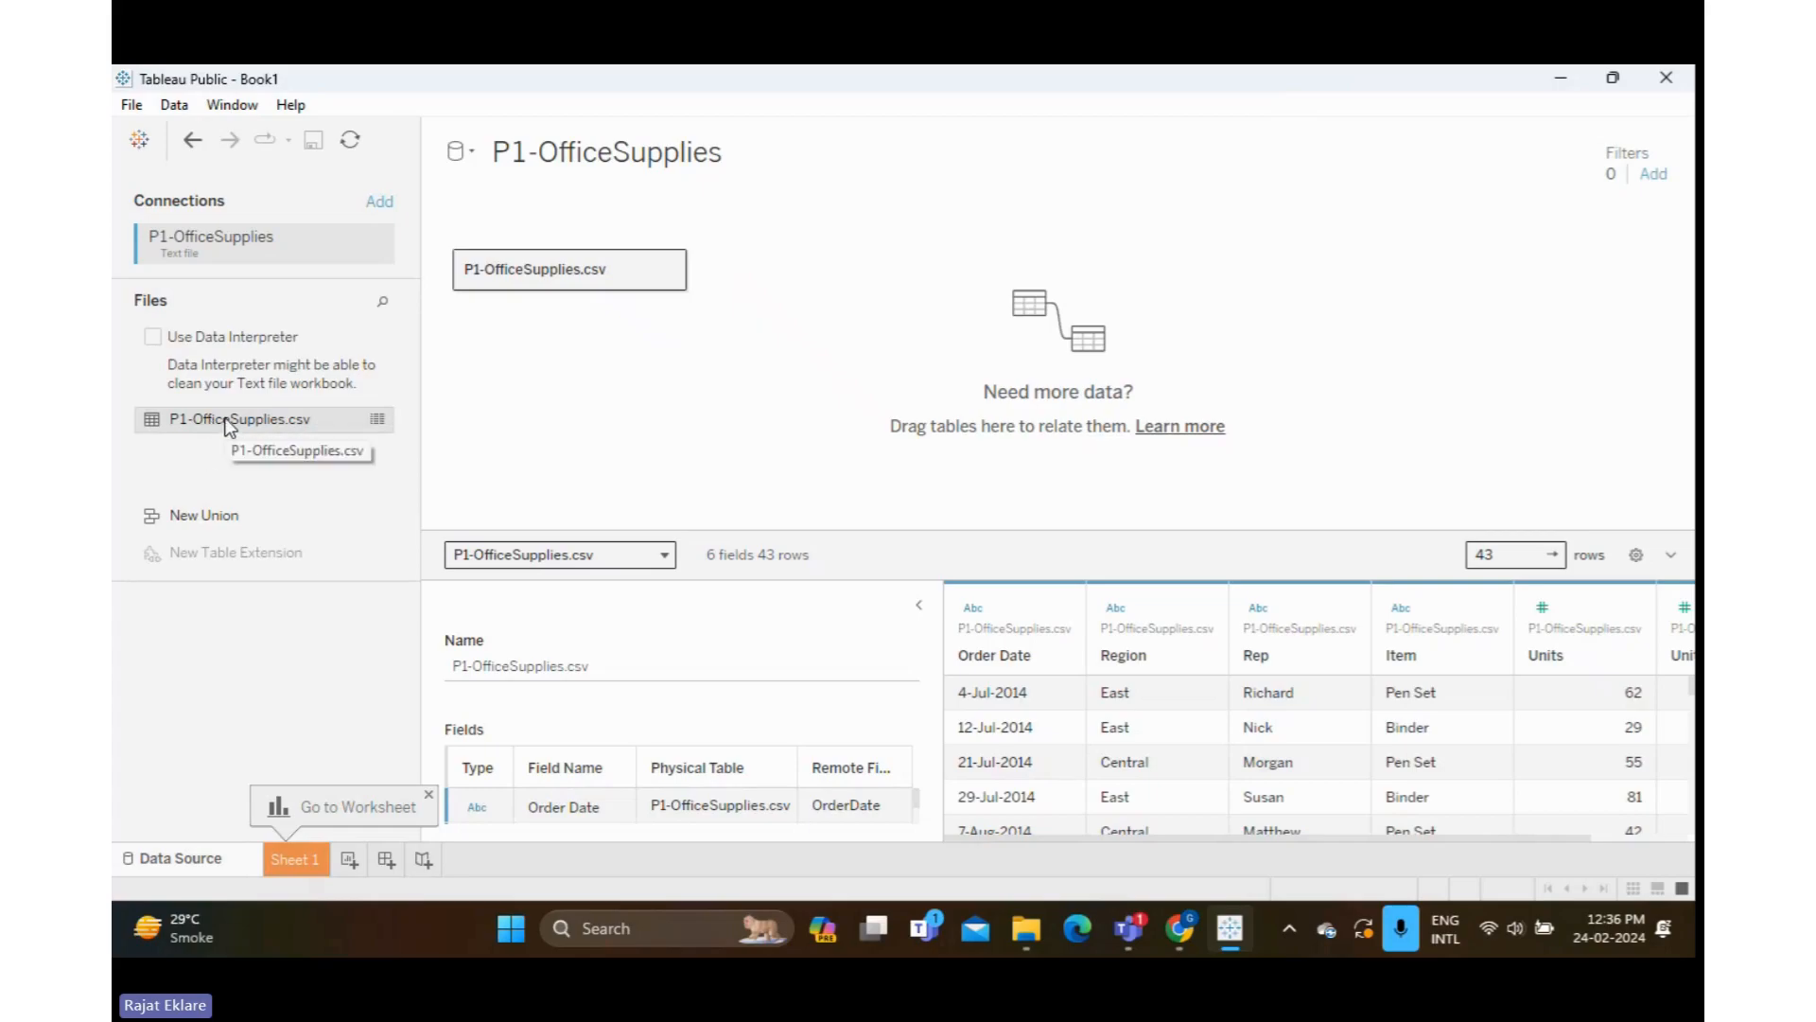
Try relating a second copy of P1-OfficeSupplies.csv to the first table on the canvas, and remove it again
{"action": "left_click_drag", "start_coordinate": [227, 427], "coordinate": [828, 275]}
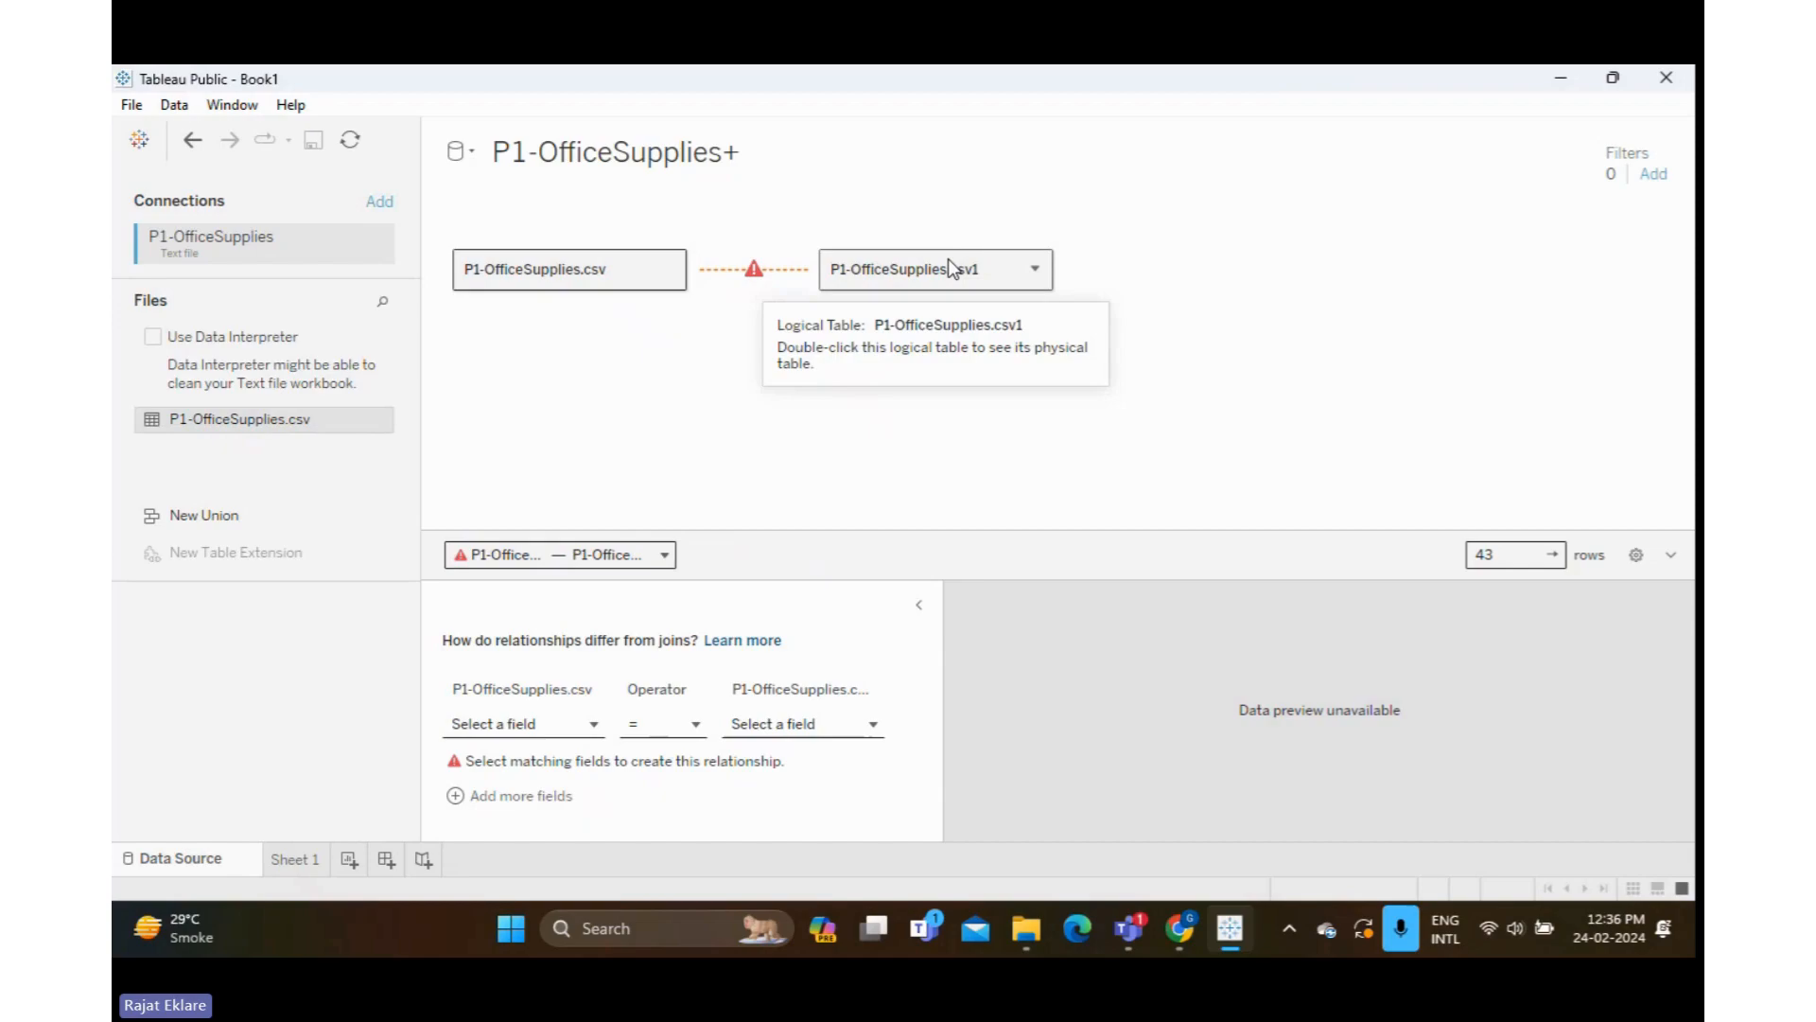
{"action": "left_click_drag", "start_coordinate": [876, 268], "coordinate": [313, 440]}
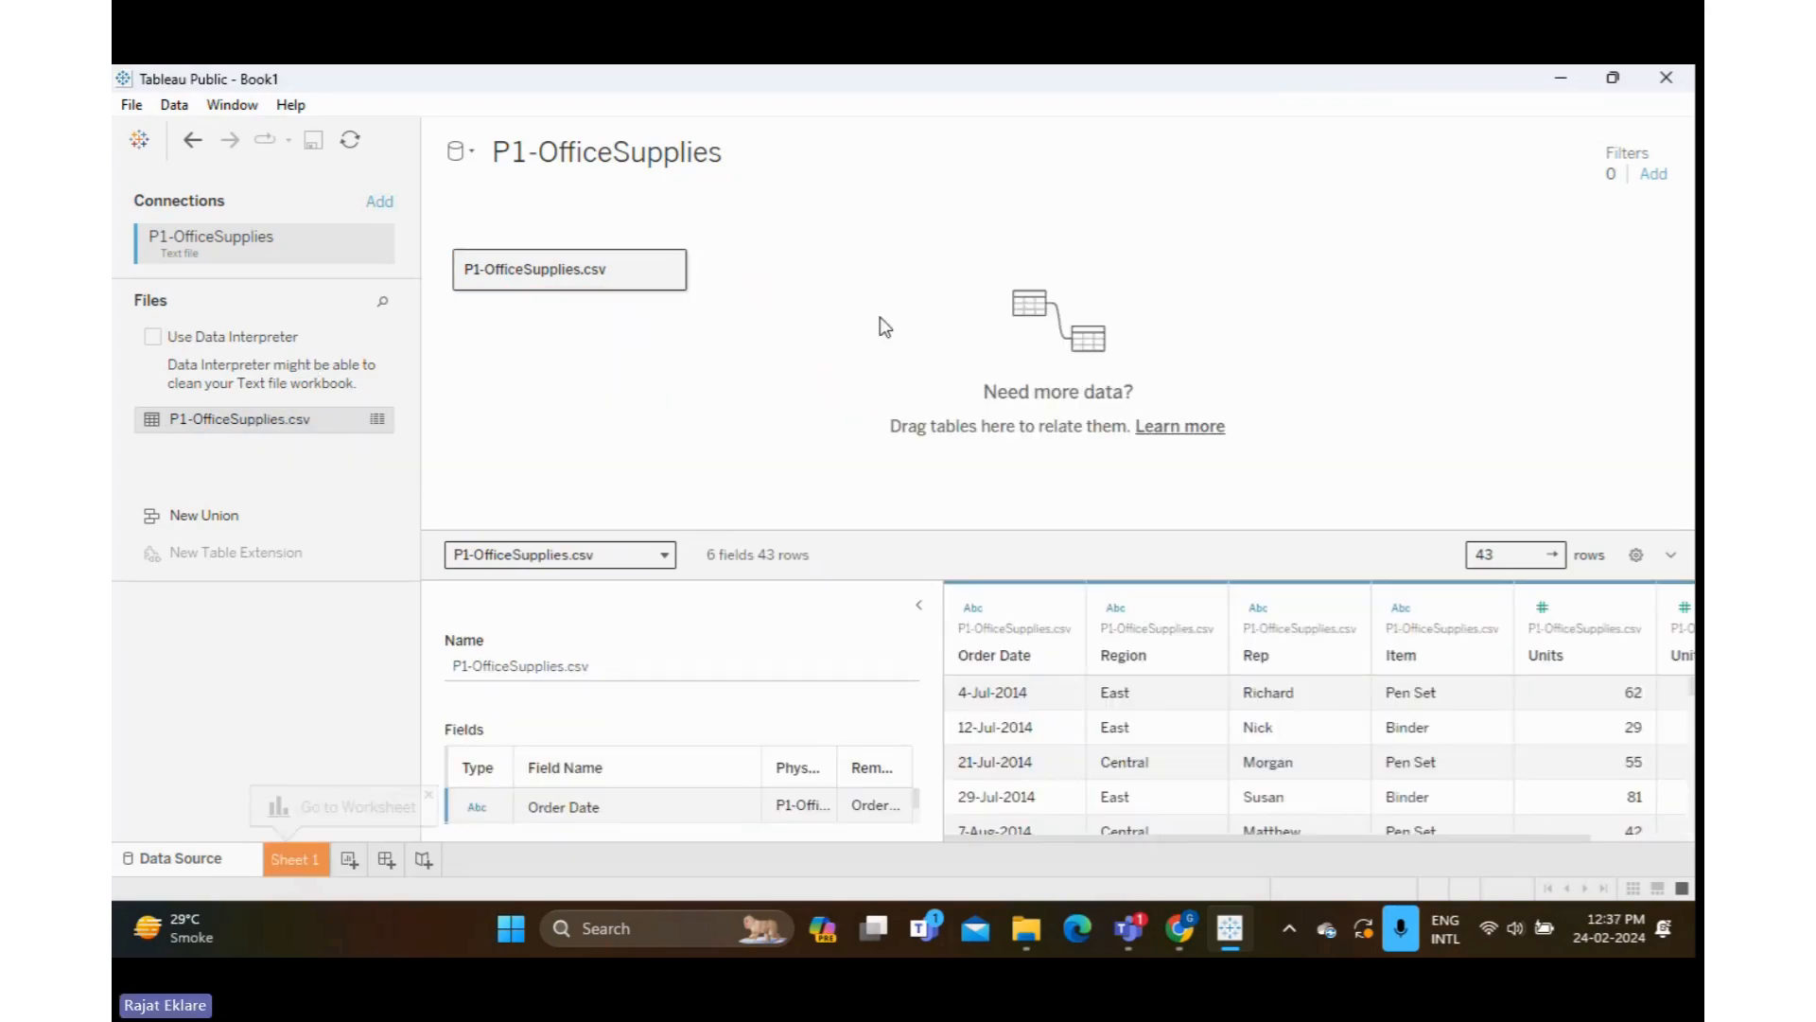
Enlarge the data preview and field list area by shrinking the table canvas above it
{"action": "left_click_drag", "start_coordinate": [1102, 527], "coordinate": [1091, 331]}
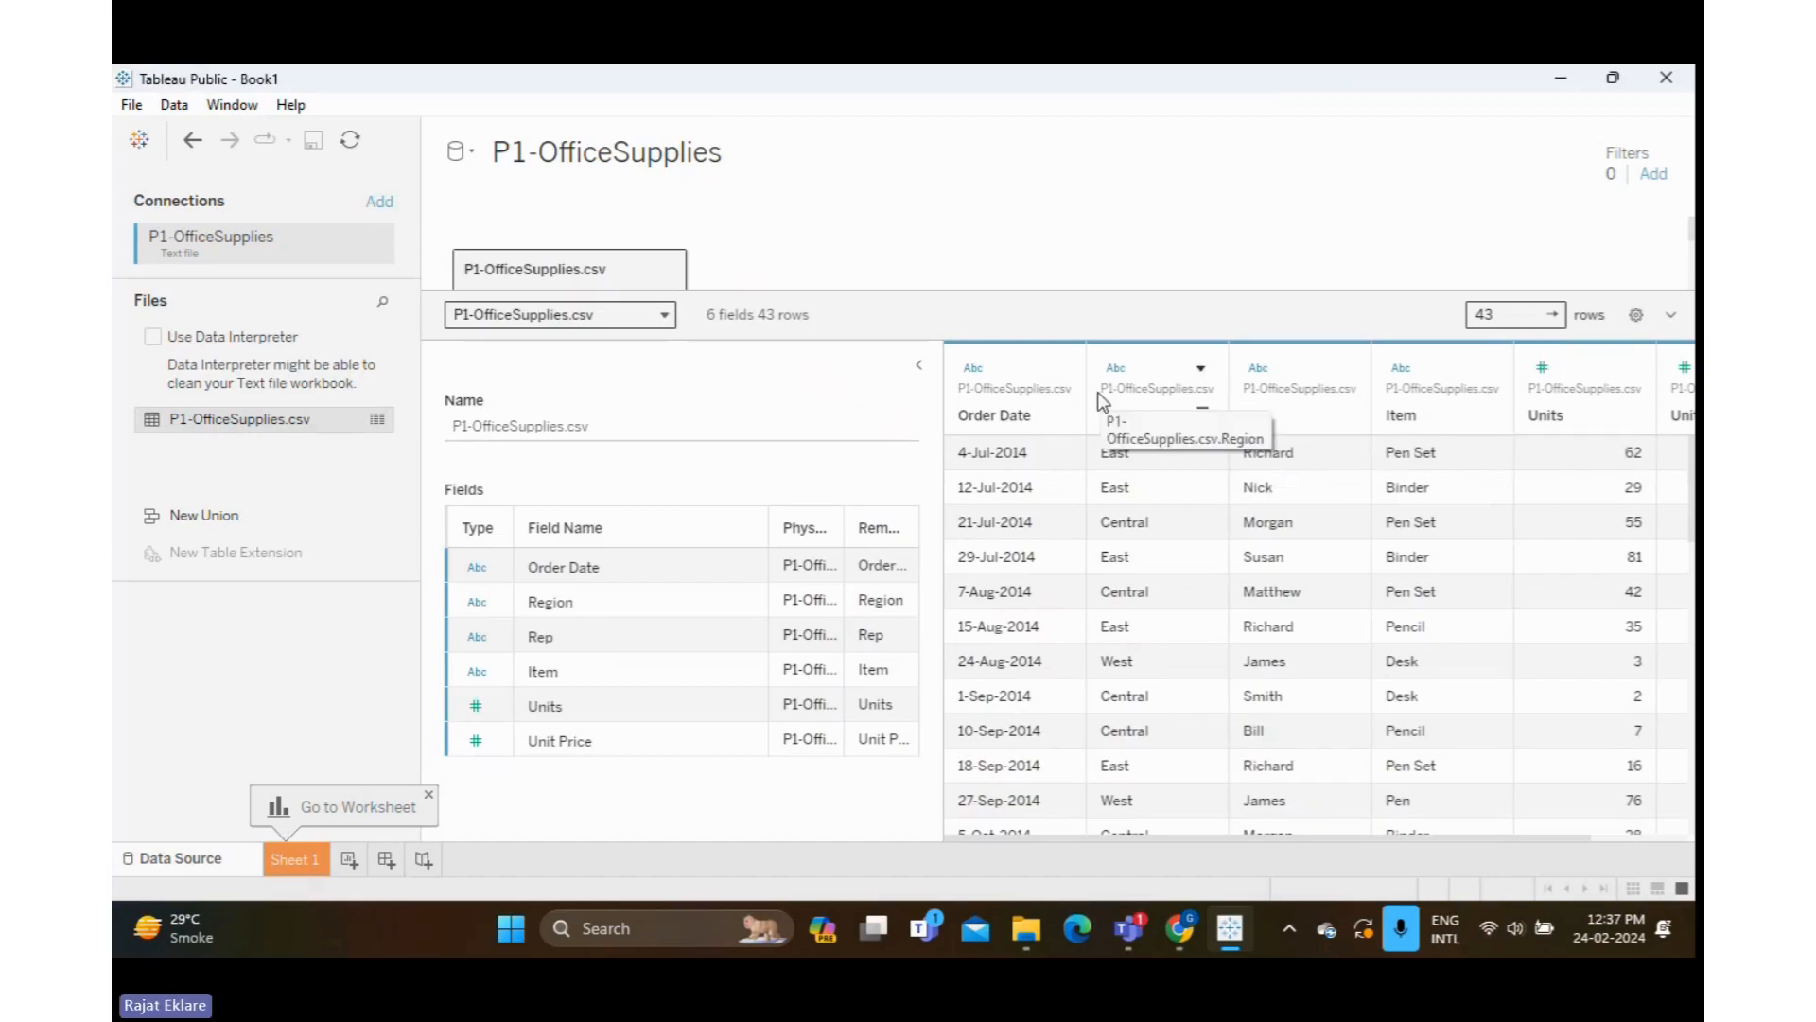
Open P1-OfficeSupplies from the Downloads folder in Excel and autofit the OrderDate column to its contents
{"action": "left_click", "coordinate": [1565, 83]}
{"action": "double_click", "coordinate": [142, 94]}
{"action": "double_click", "coordinate": [704, 153]}
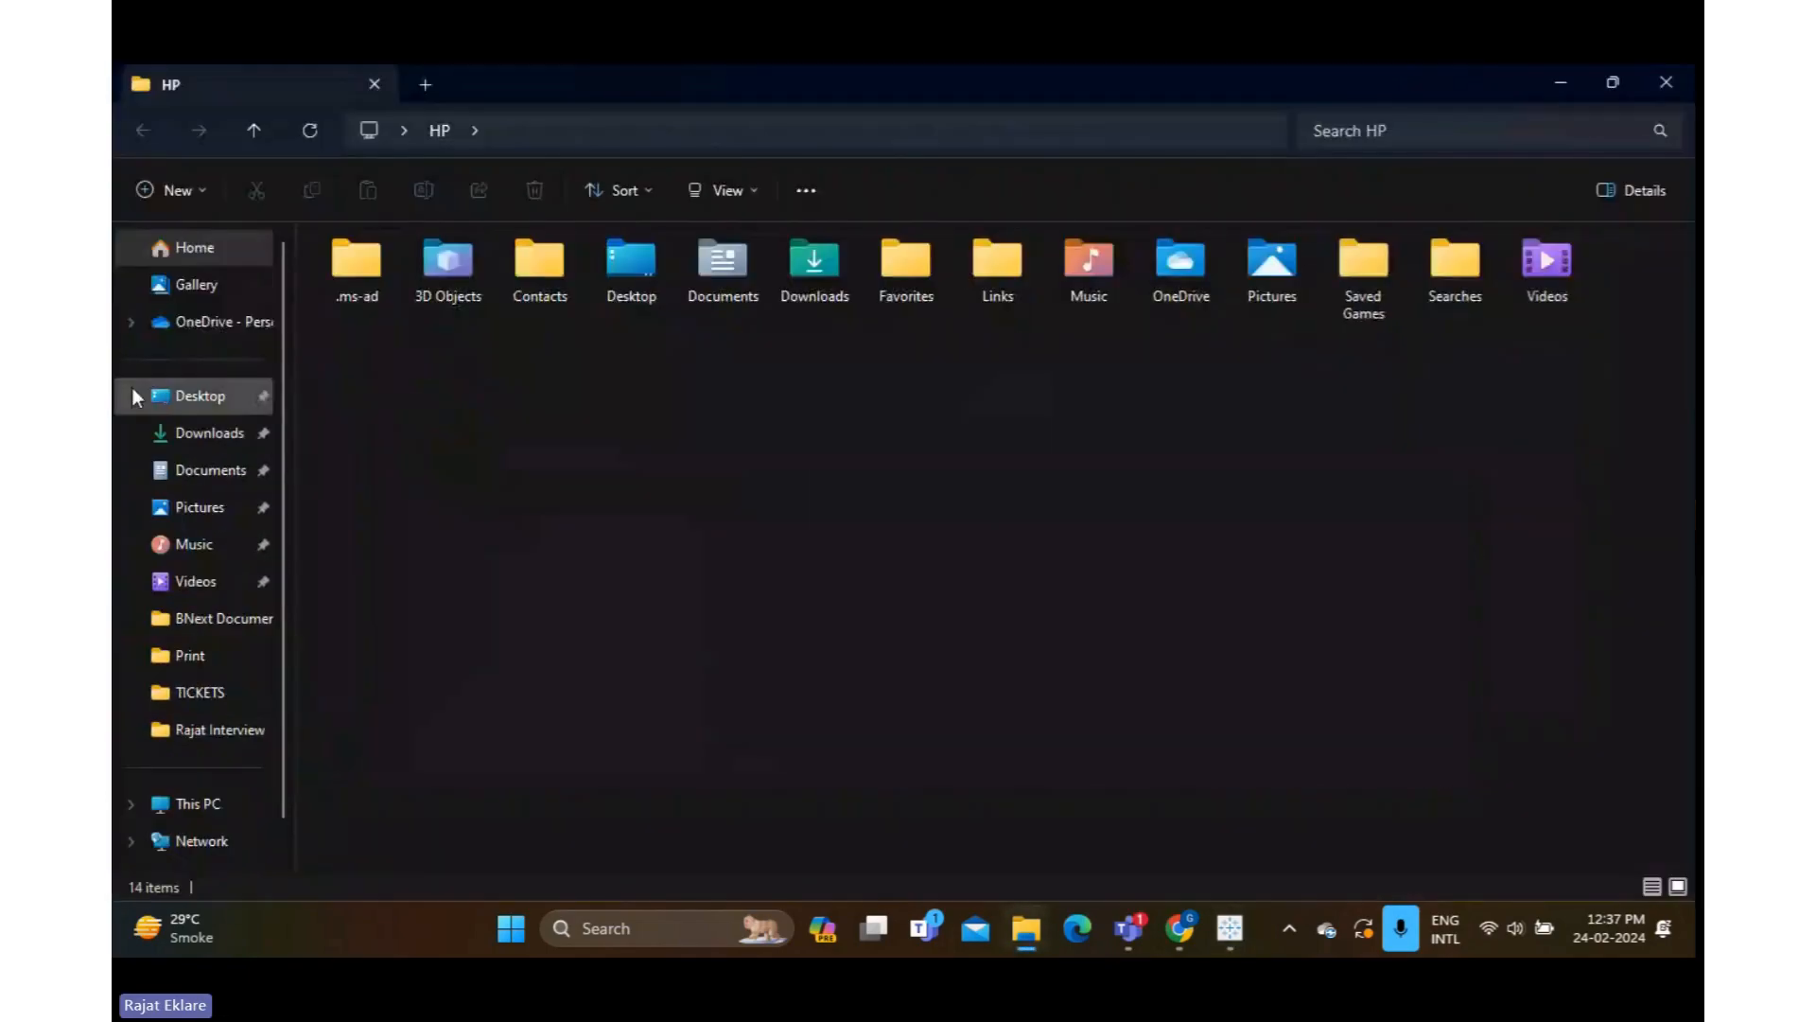
{"action": "left_click", "coordinate": [203, 435]}
{"action": "double_click", "coordinate": [370, 303]}
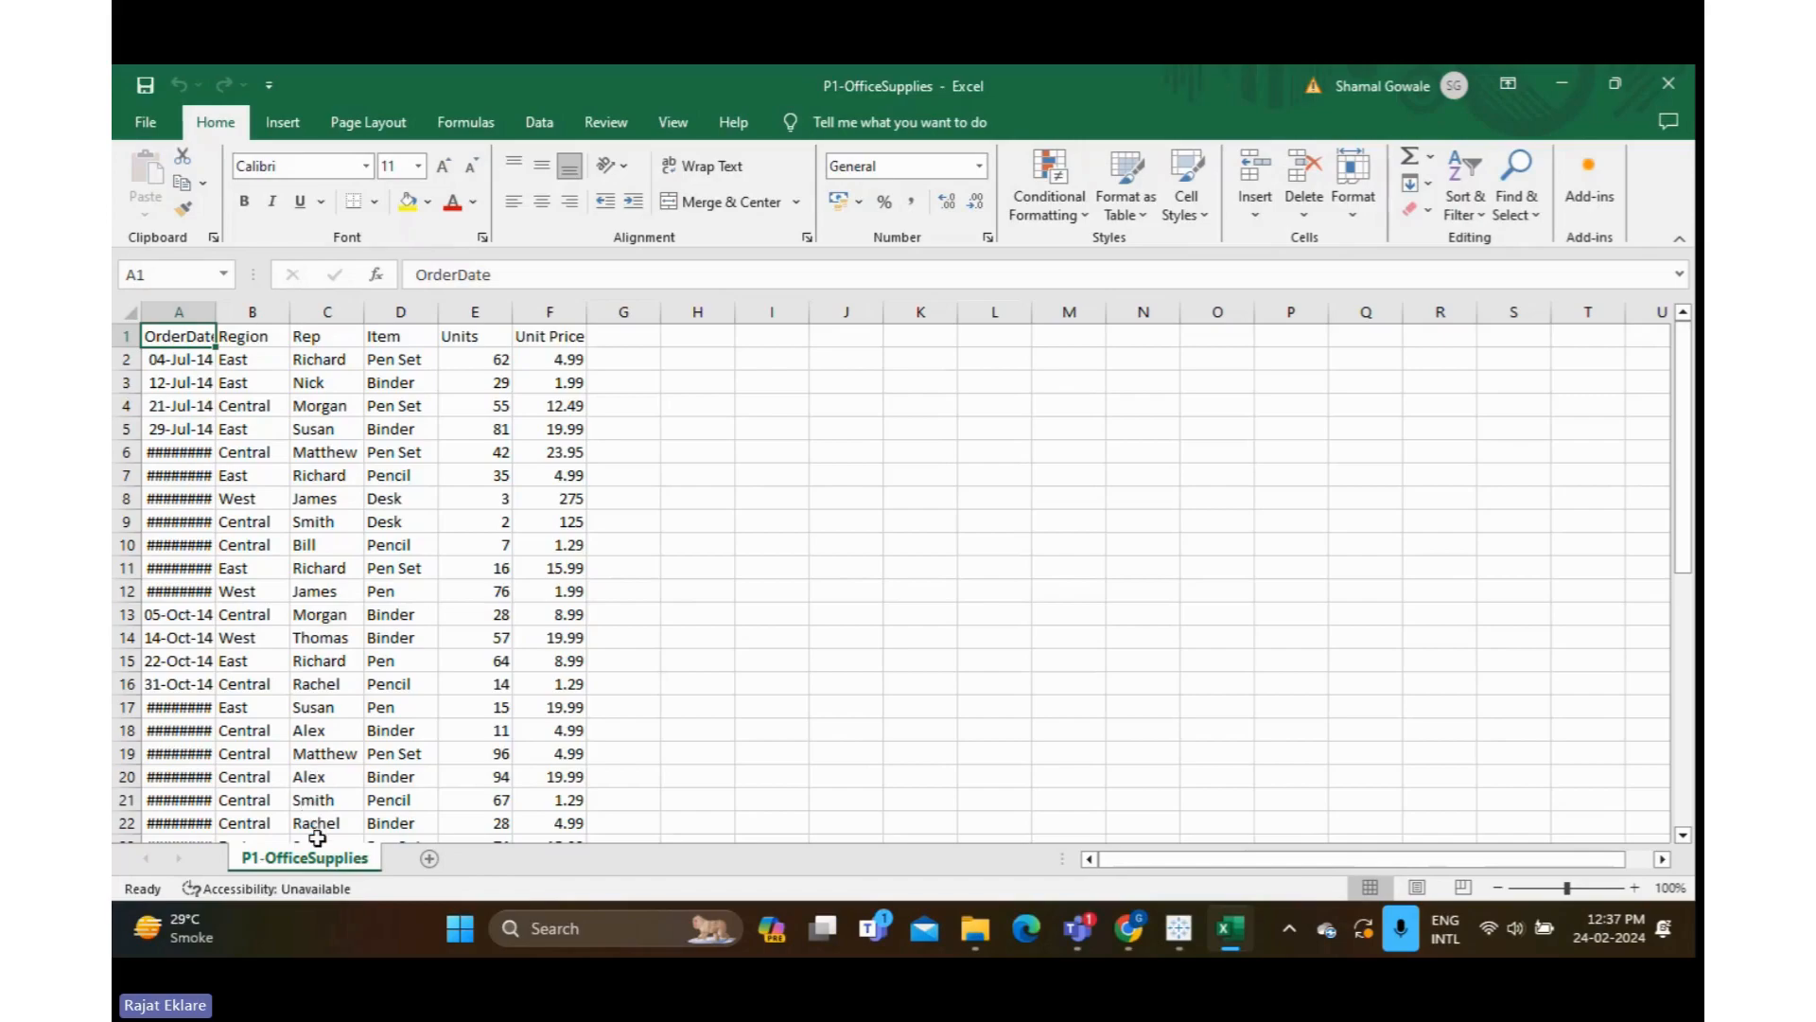
{"action": "left_click", "coordinate": [200, 312]}
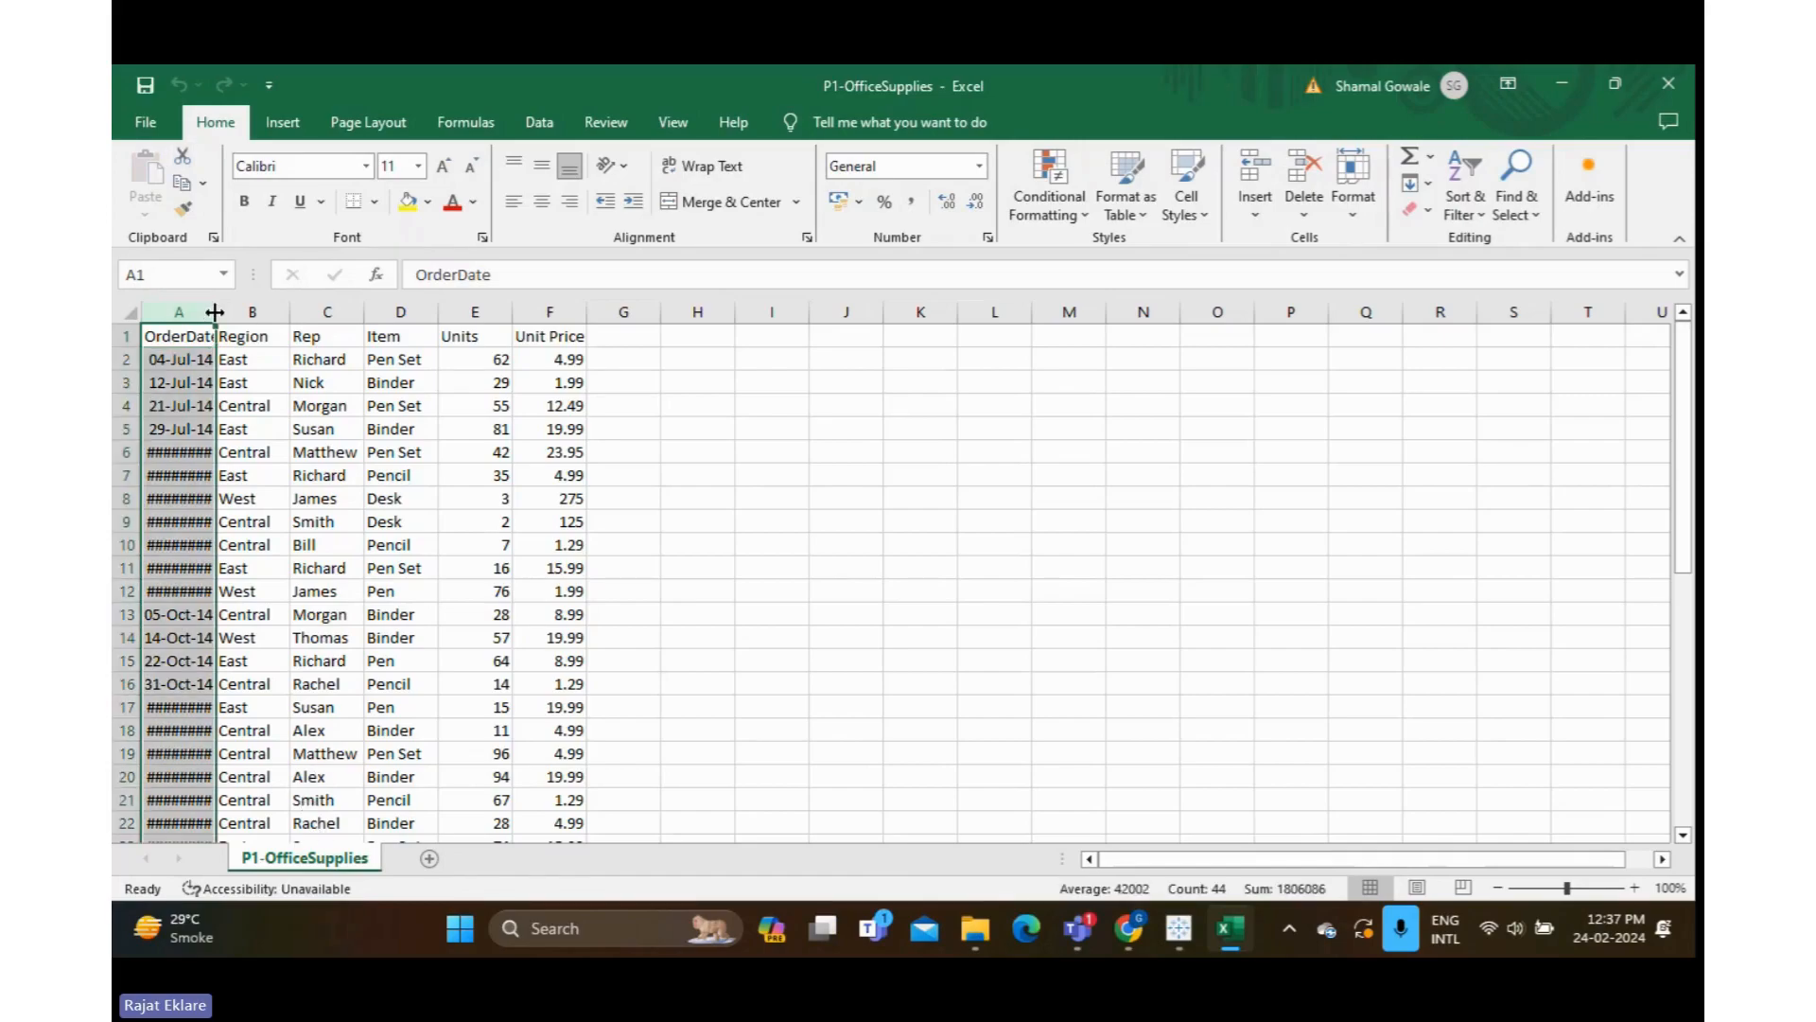
{"action": "double_click", "coordinate": [215, 312]}
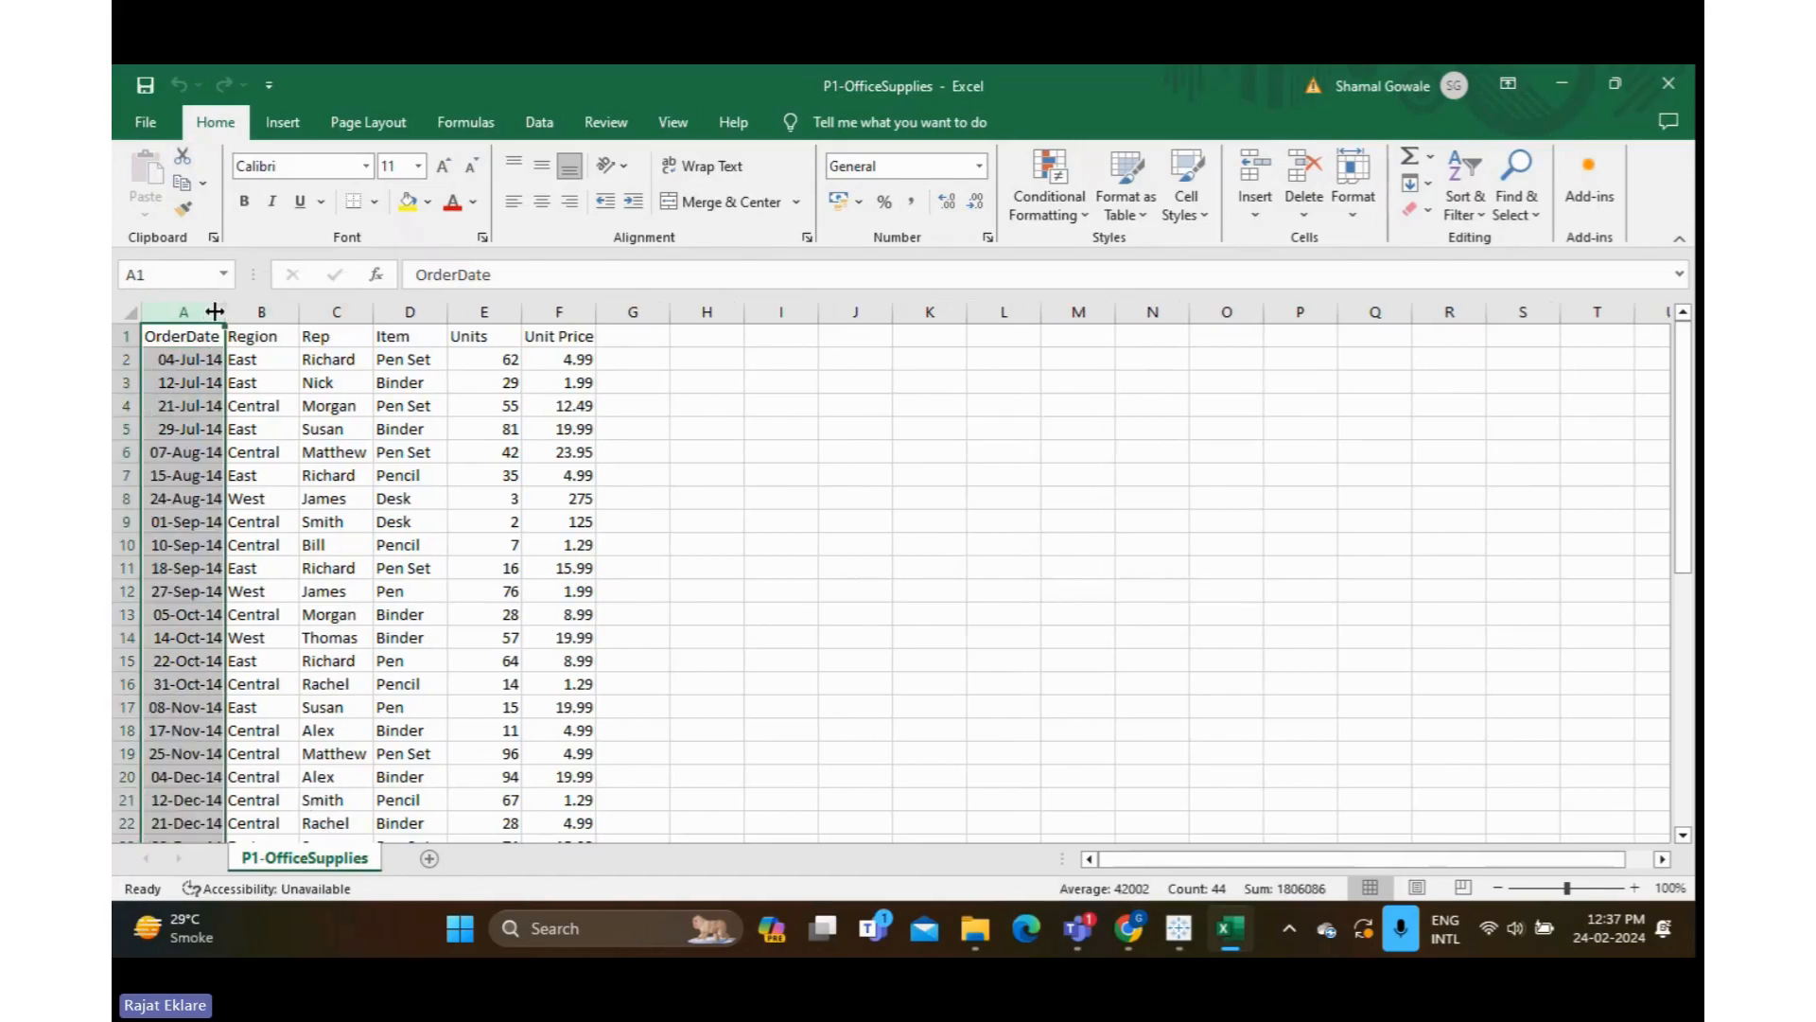
Review the Region, Rep, Item, Units and Unit Price columns one by one, and return to Tableau Public
{"action": "left_click", "coordinate": [267, 312]}
{"action": "left_click", "coordinate": [331, 312]}
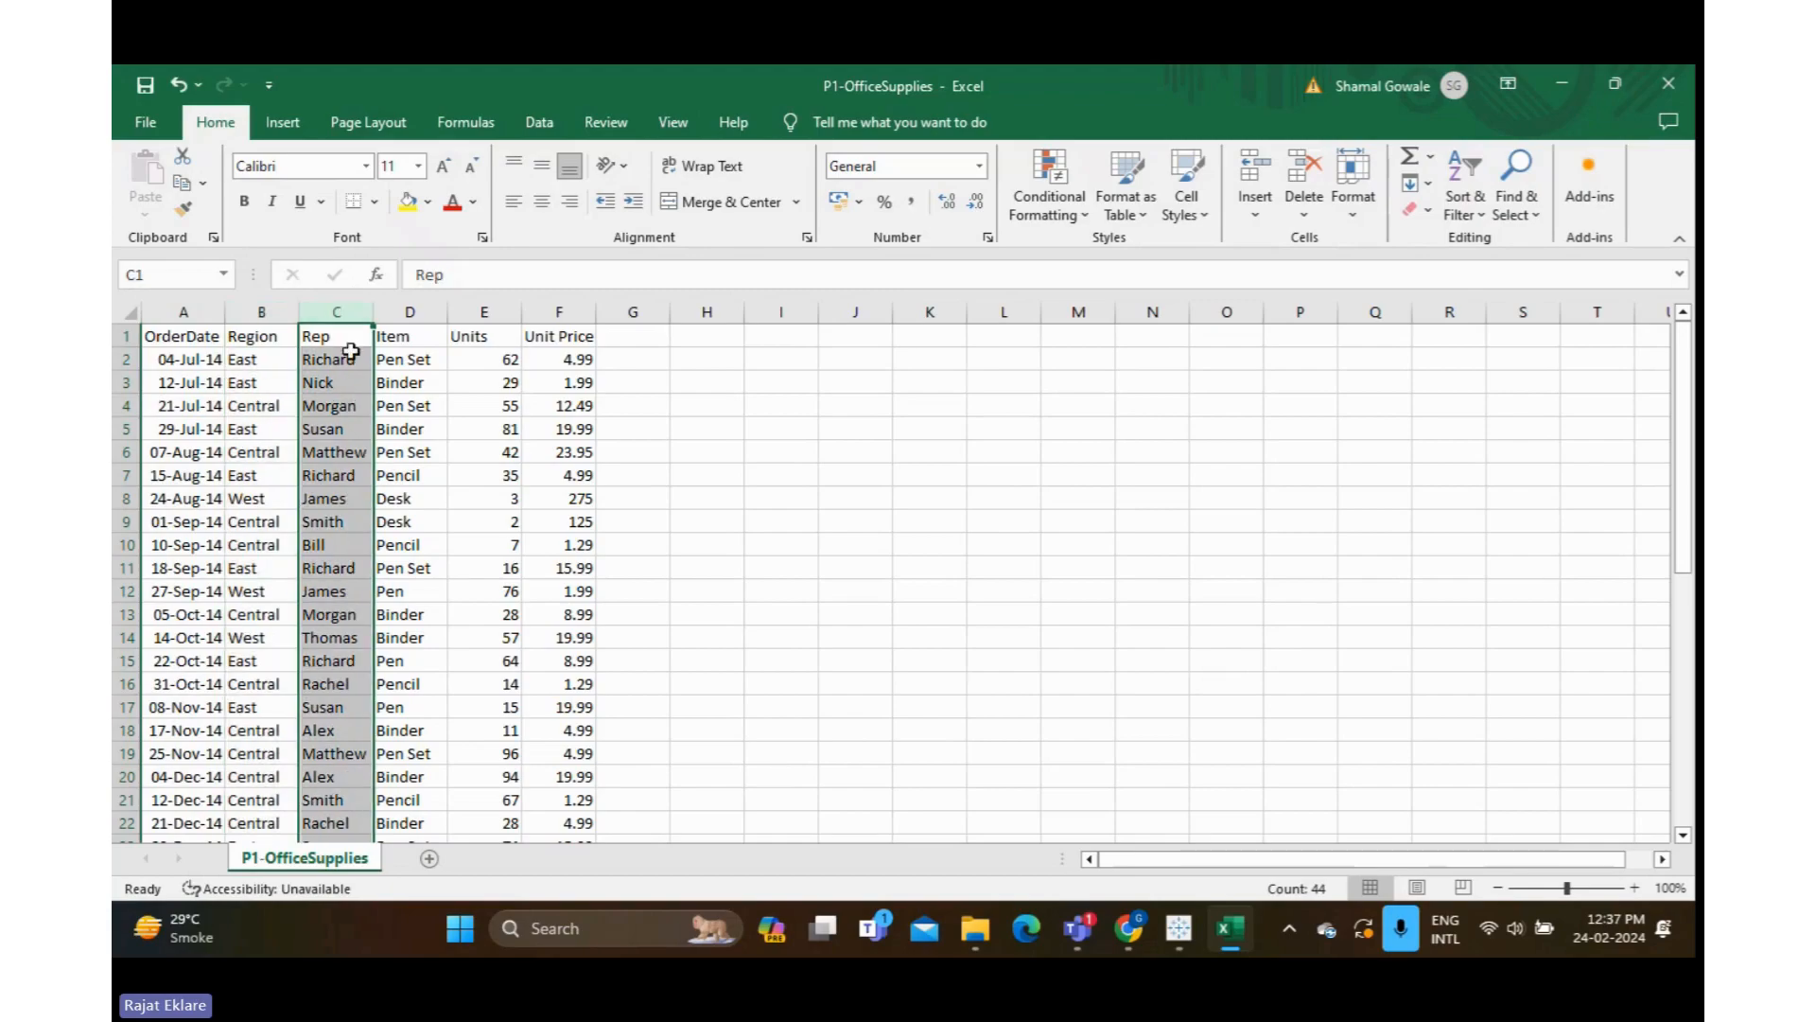
{"action": "left_click", "coordinate": [428, 311]}
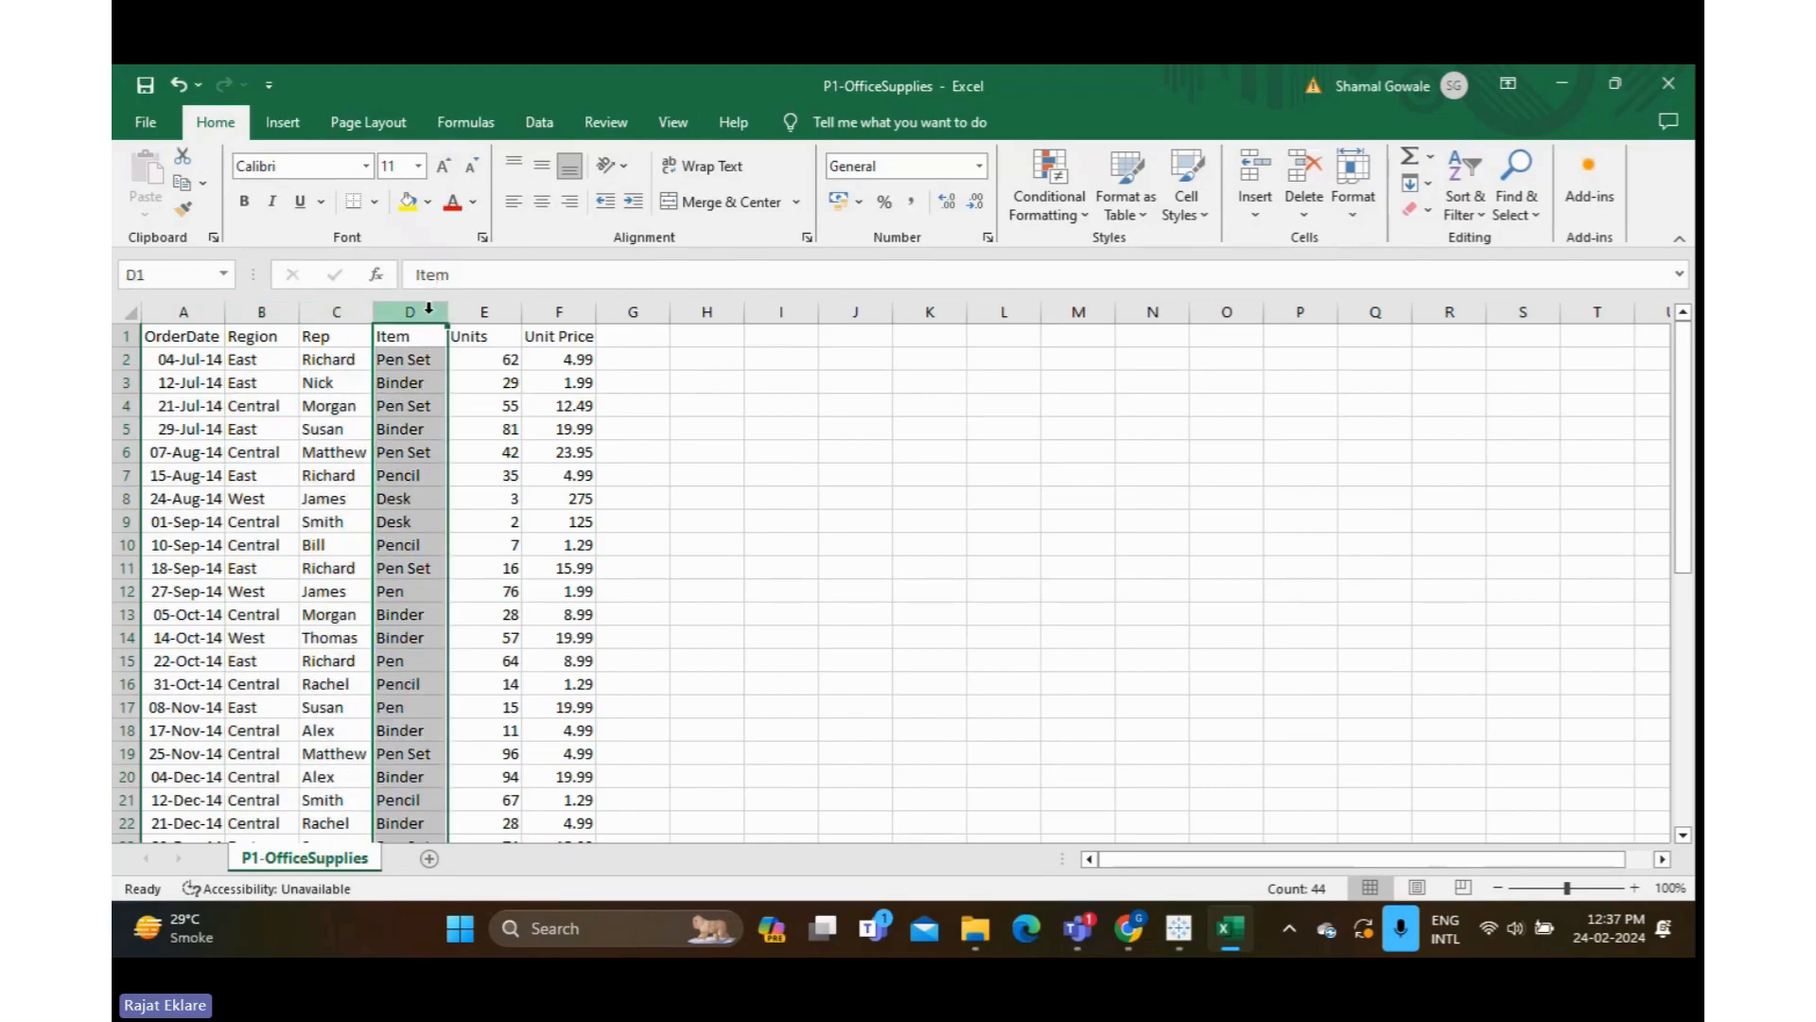
{"action": "left_click", "coordinate": [492, 311]}
{"action": "left_click", "coordinate": [573, 309]}
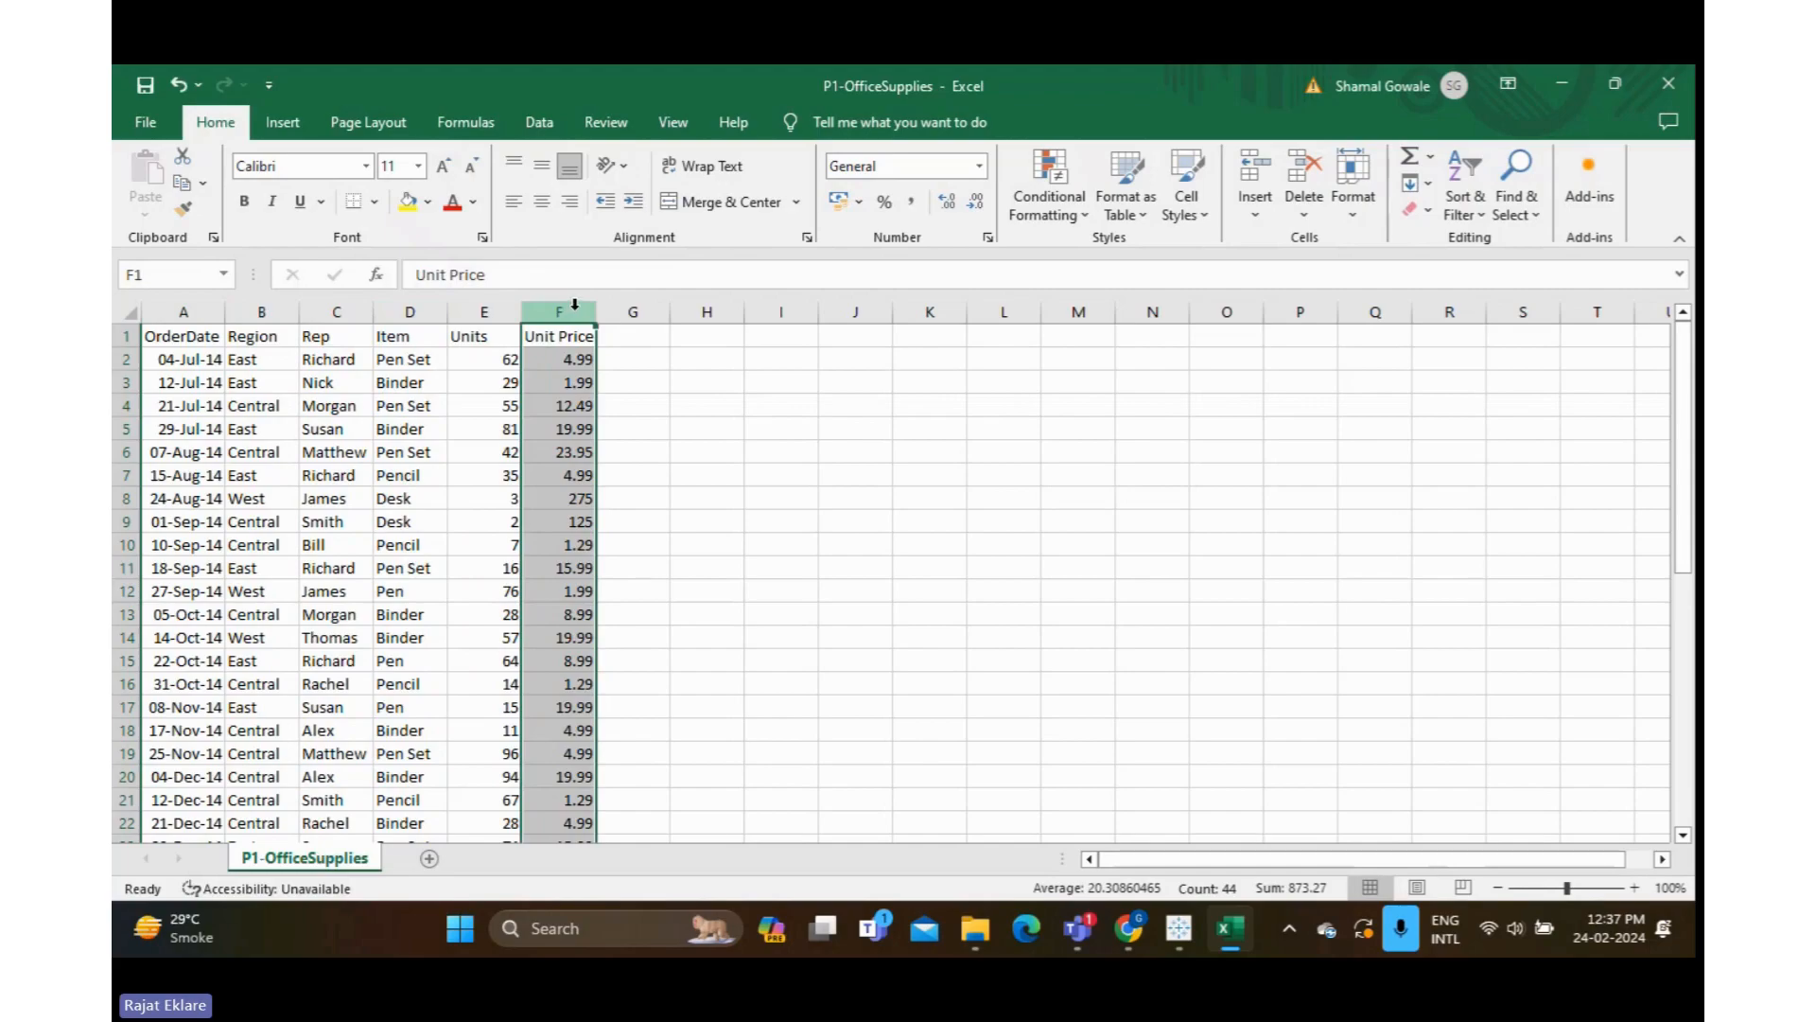
{"action": "left_click", "coordinate": [1559, 87]}
{"action": "left_click", "coordinate": [1178, 927]}
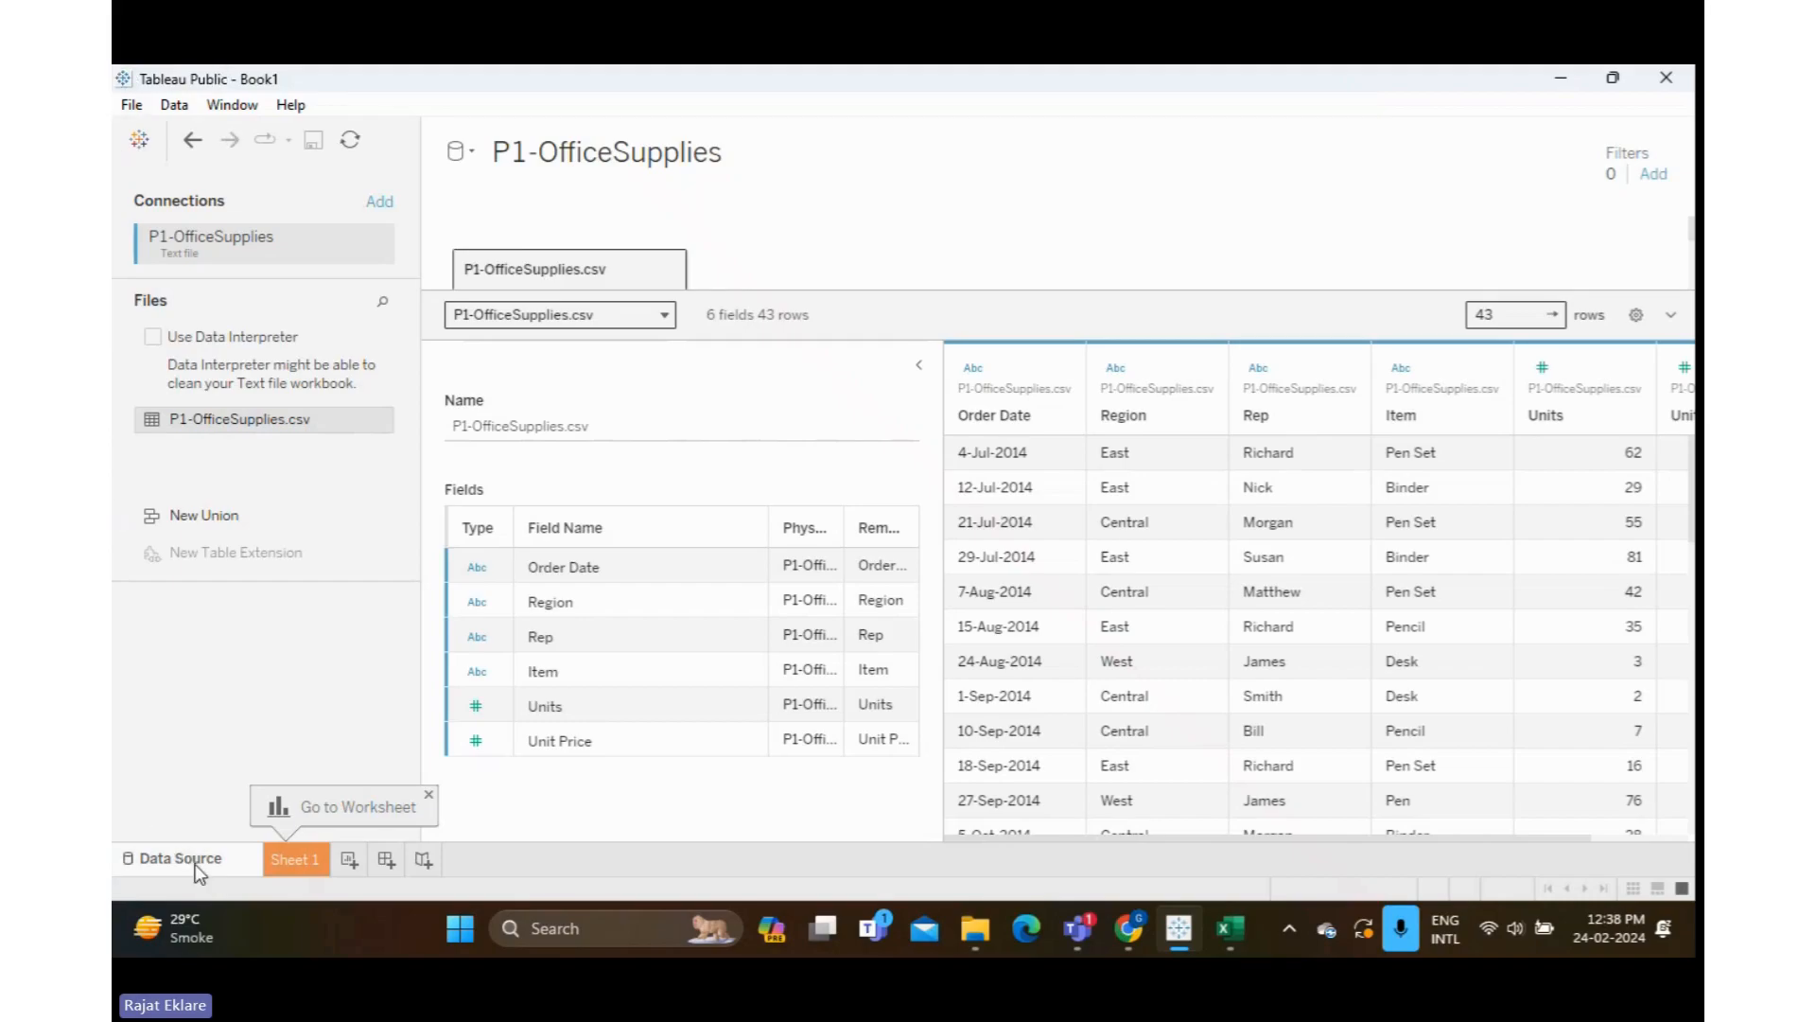
Dismiss the Go to Worksheet hint and open the Sheet 1 worksheet
{"action": "left_click", "coordinate": [430, 795]}
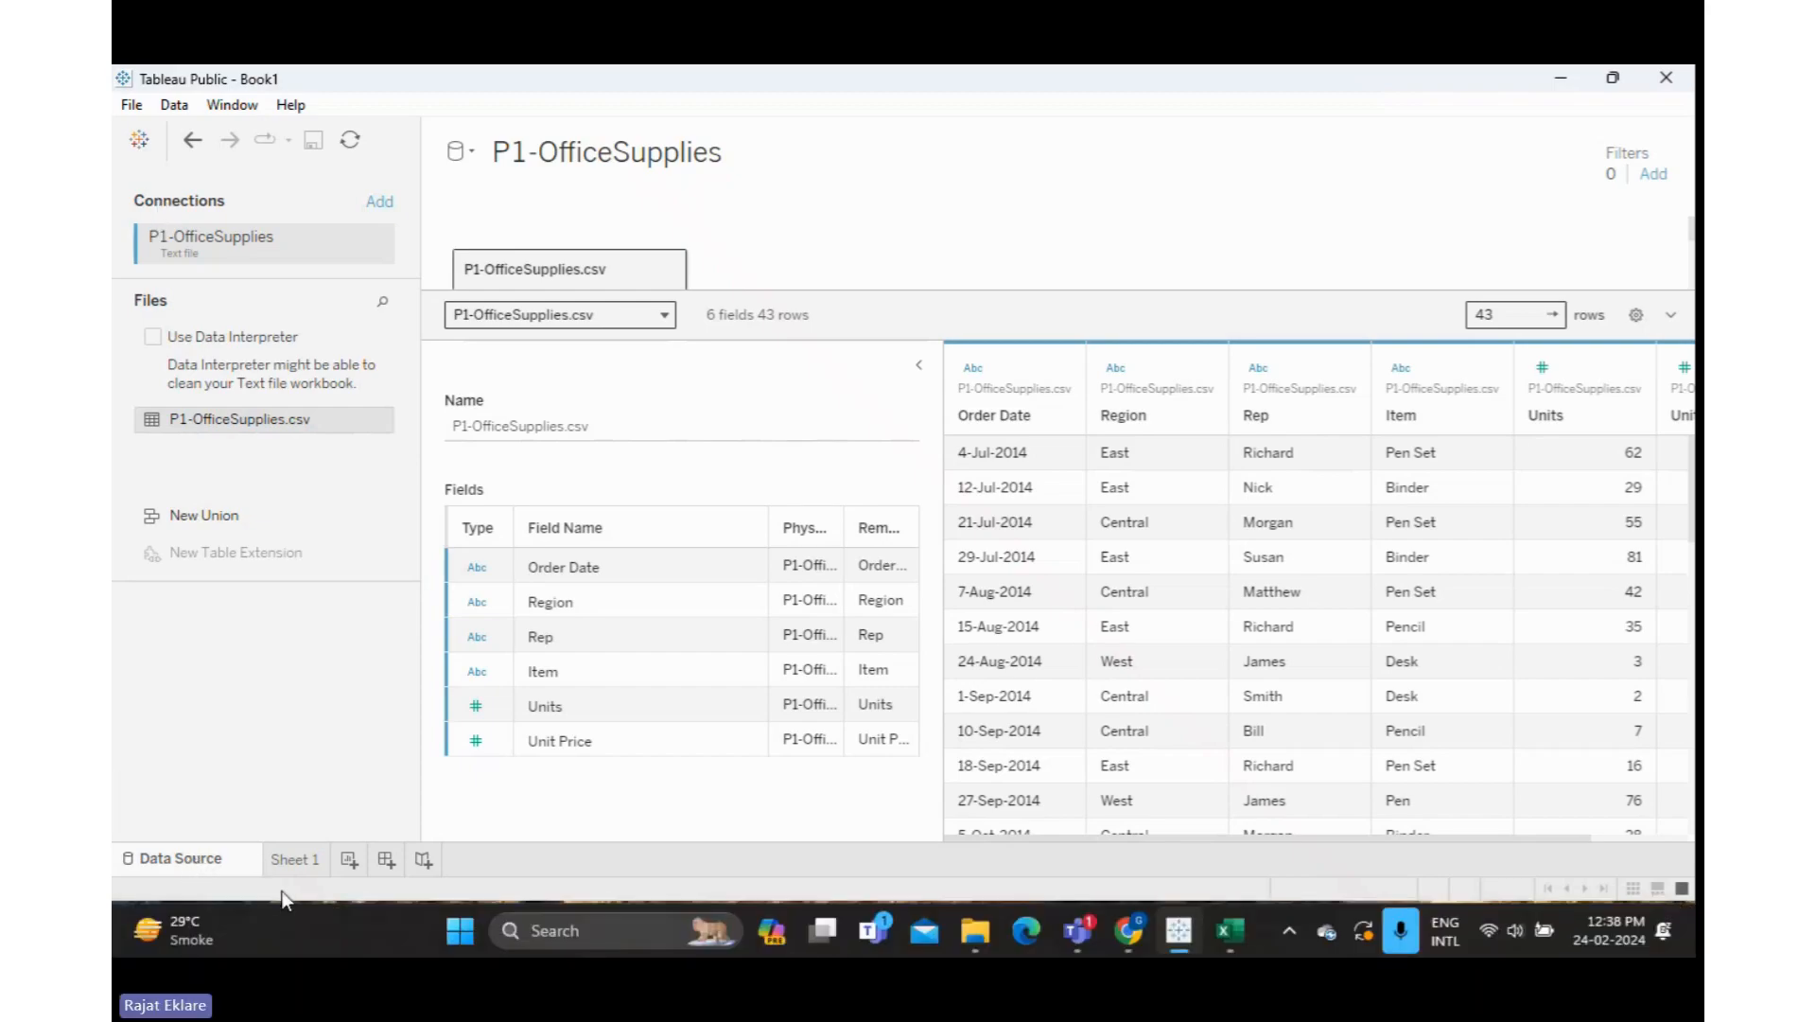
{"action": "left_click", "coordinate": [294, 859]}
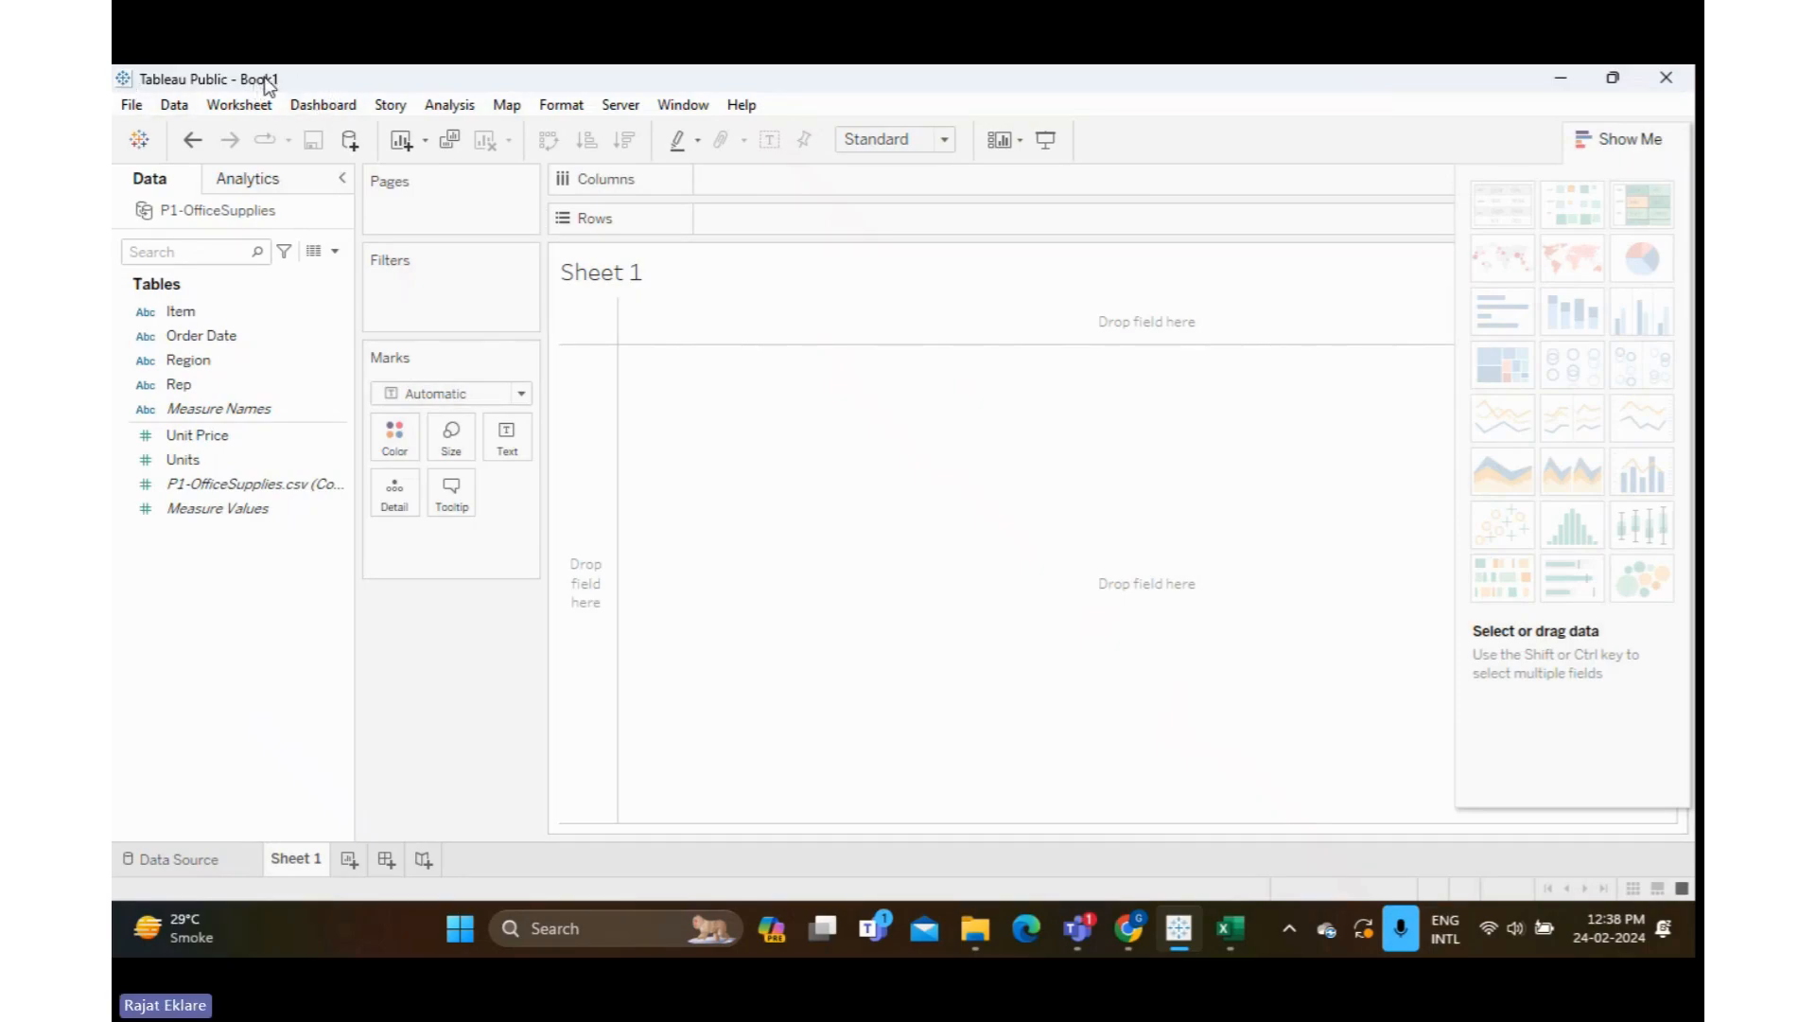
{"action": "left_click", "coordinate": [133, 106]}
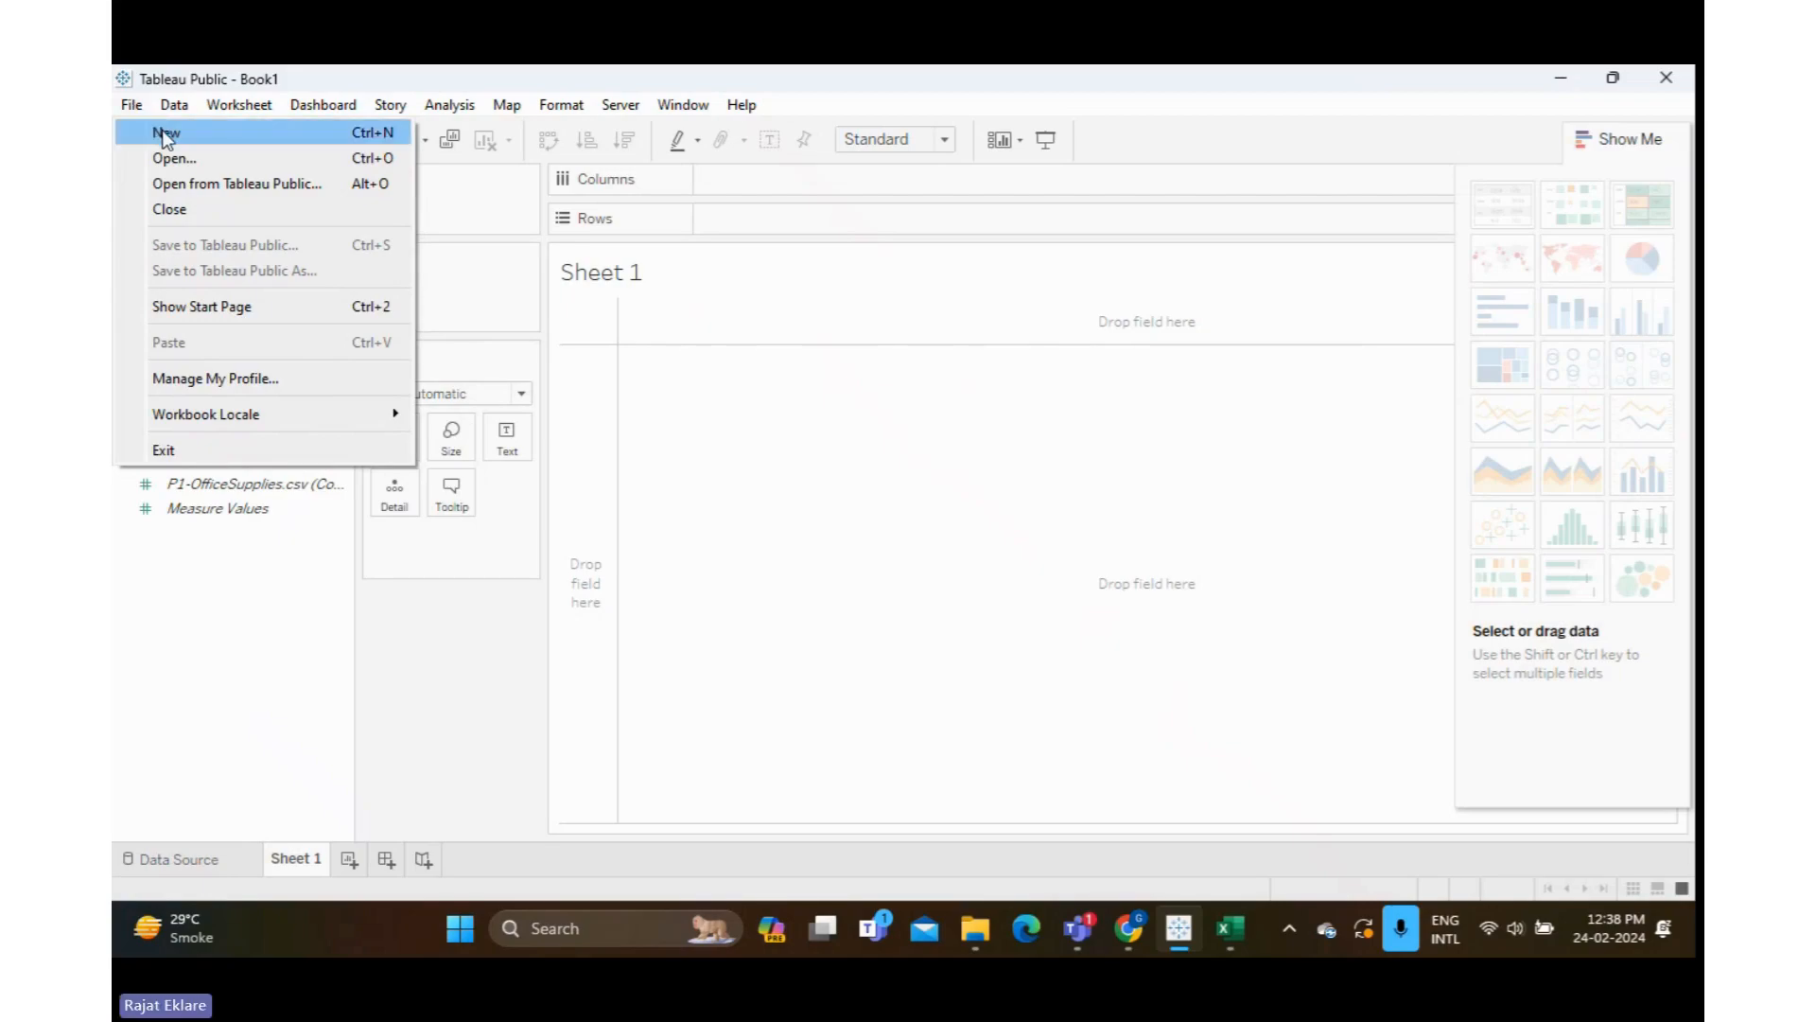
{"action": "mouse_move", "coordinate": [174, 106]}
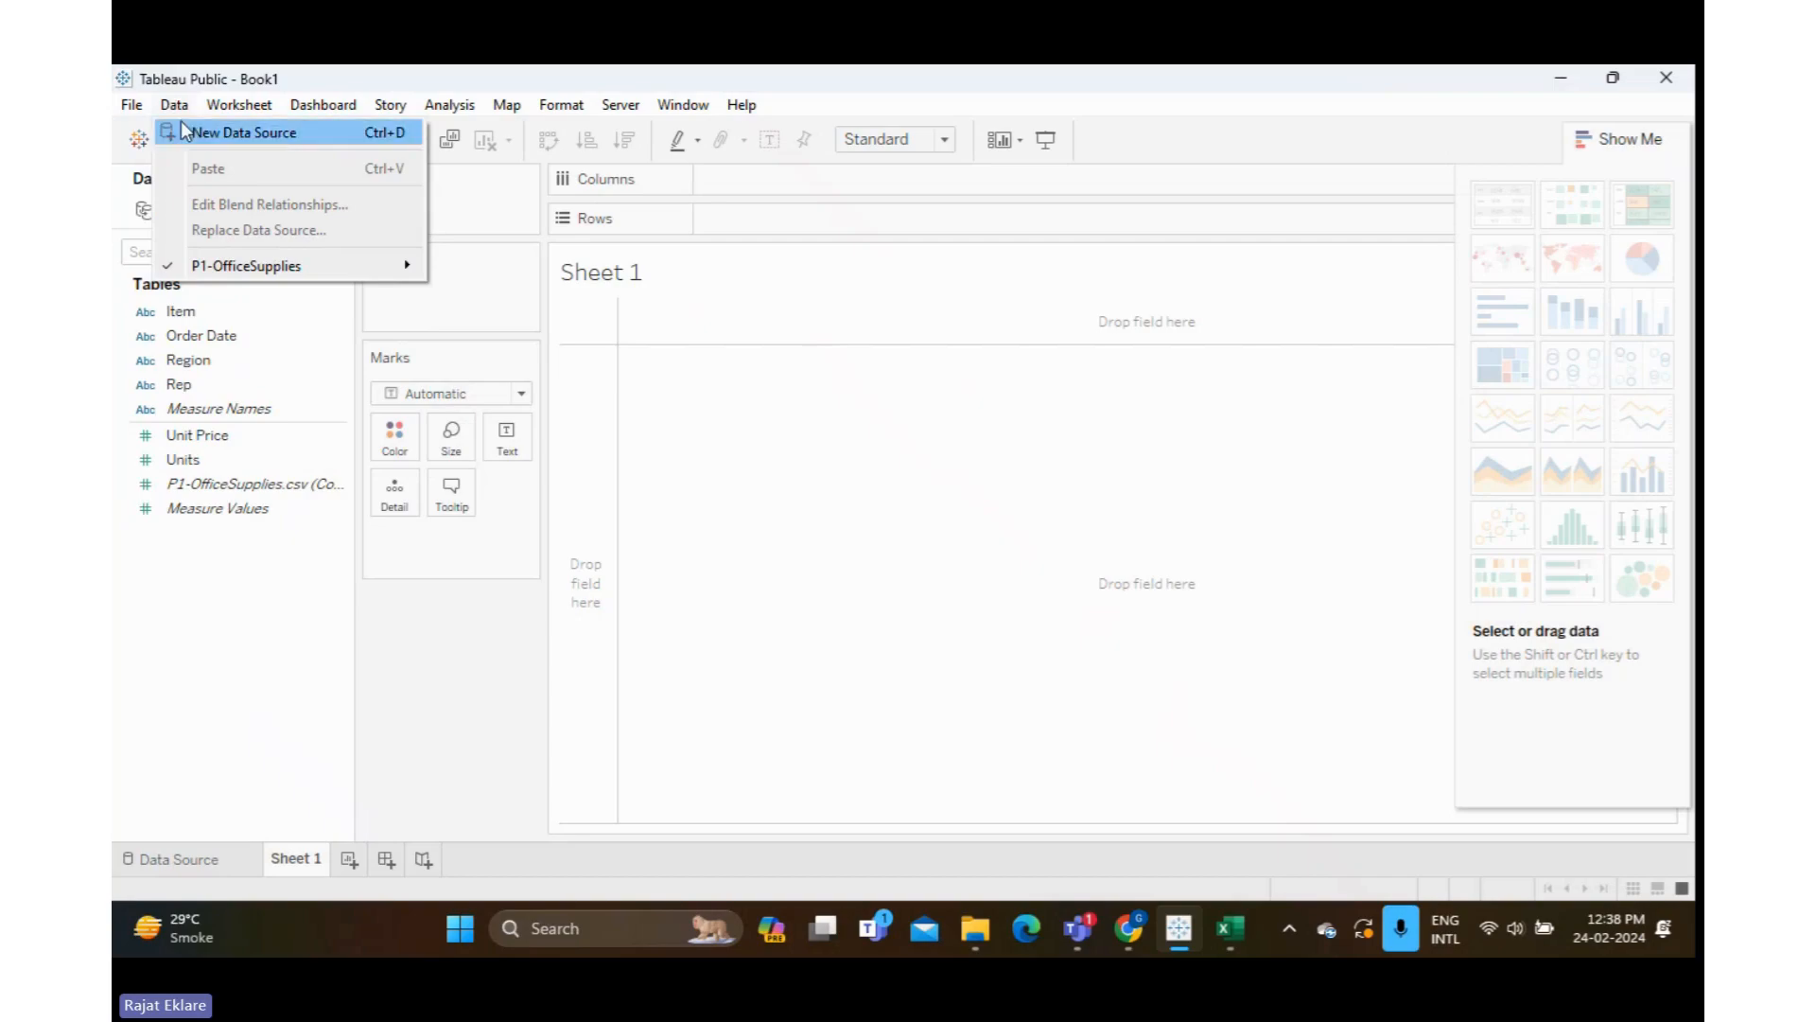
{"action": "mouse_move", "coordinate": [231, 113]}
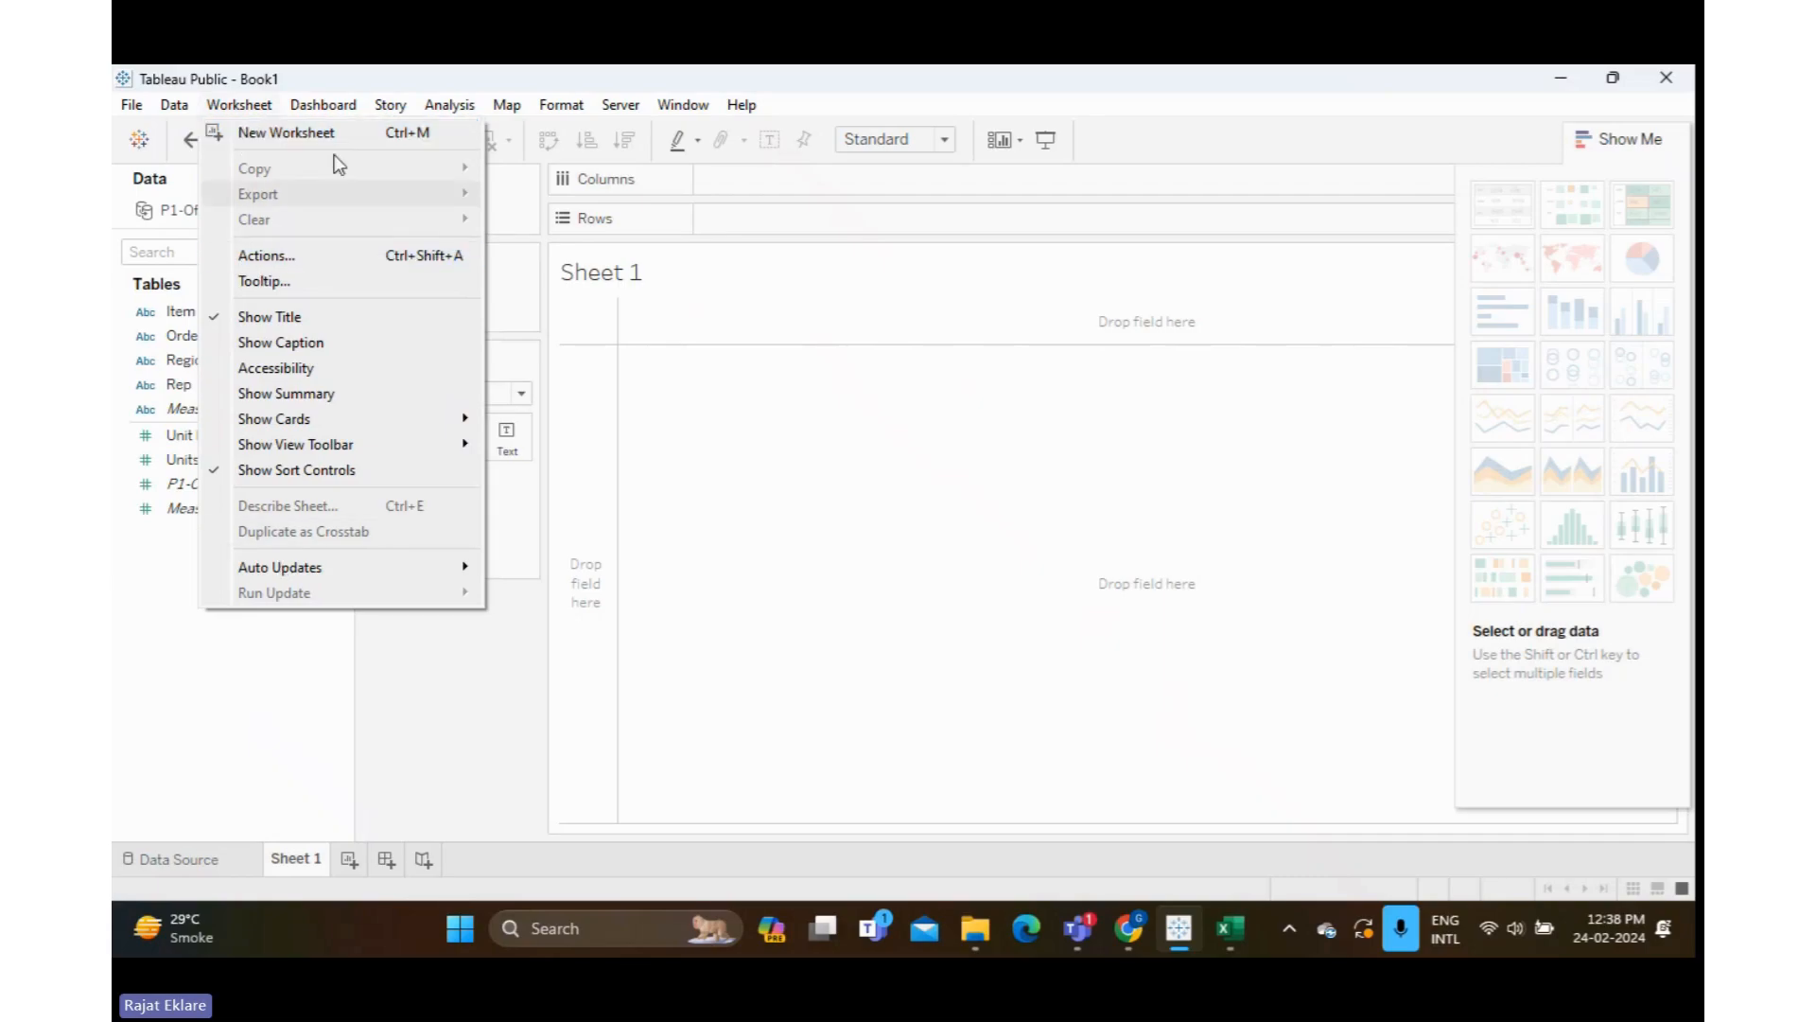
{"action": "mouse_move", "coordinate": [329, 108]}
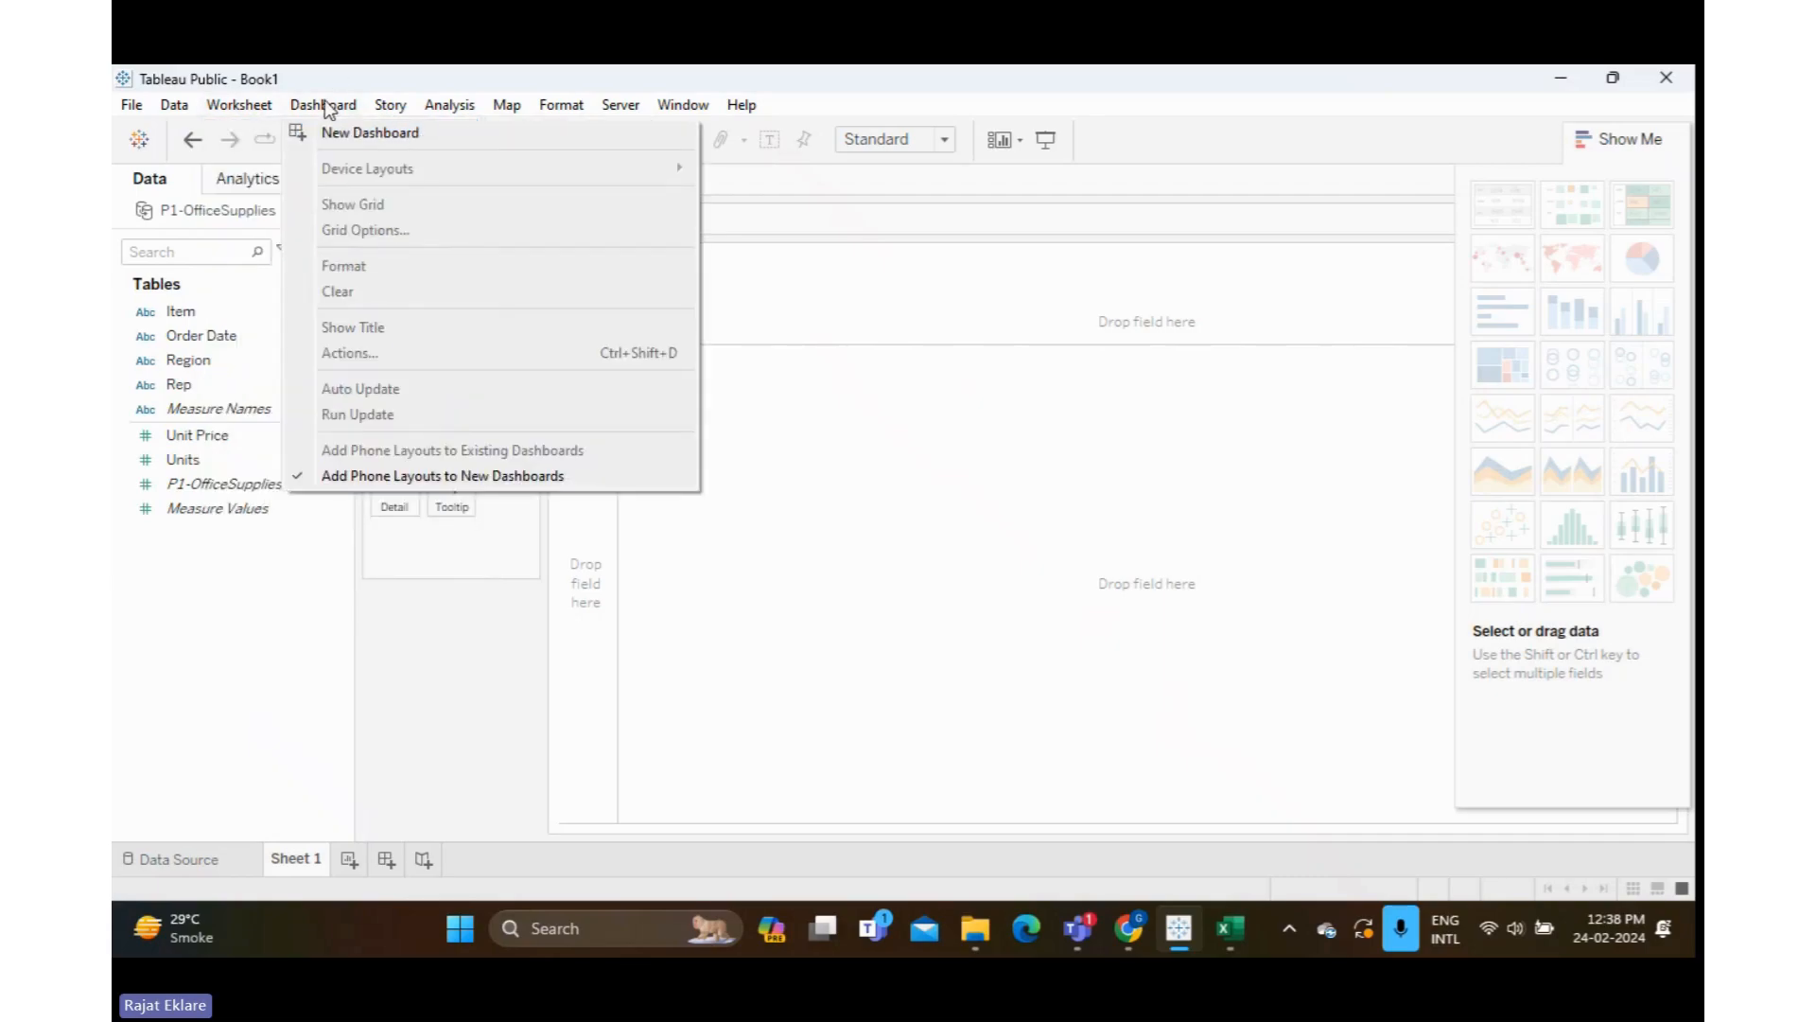
{"action": "mouse_move", "coordinate": [442, 110]}
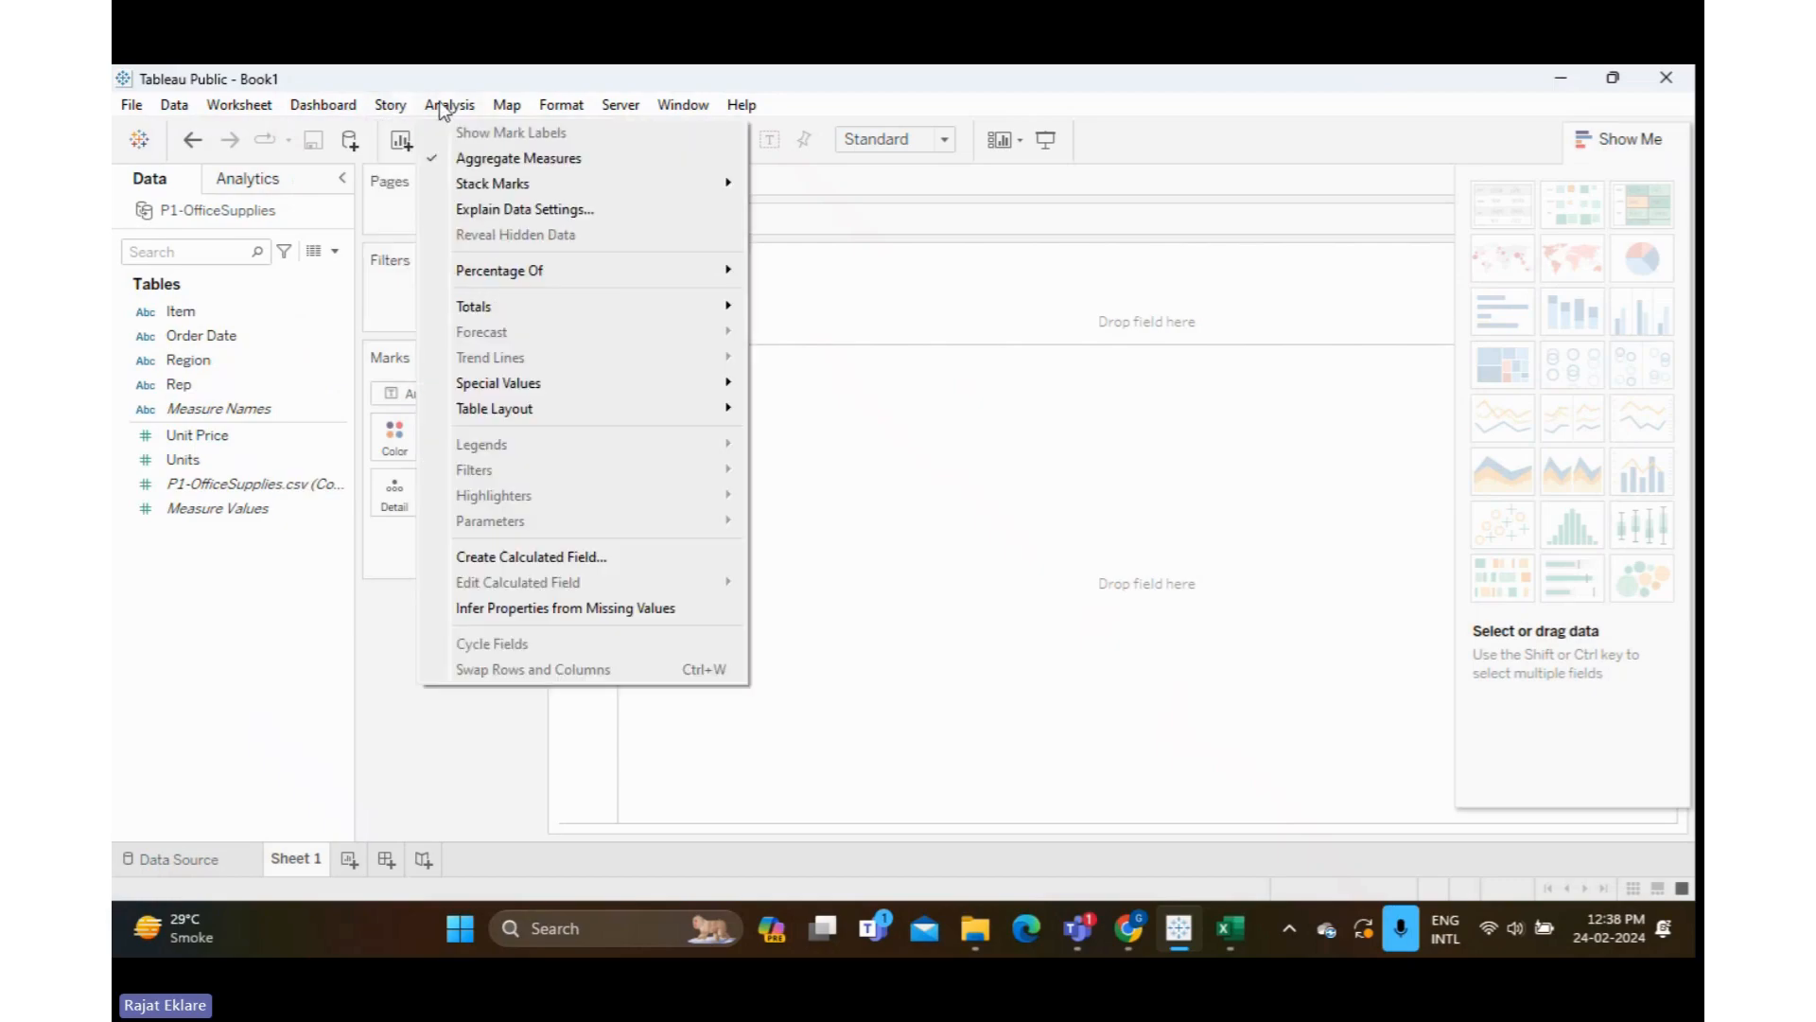
{"action": "mouse_move", "coordinate": [502, 109]}
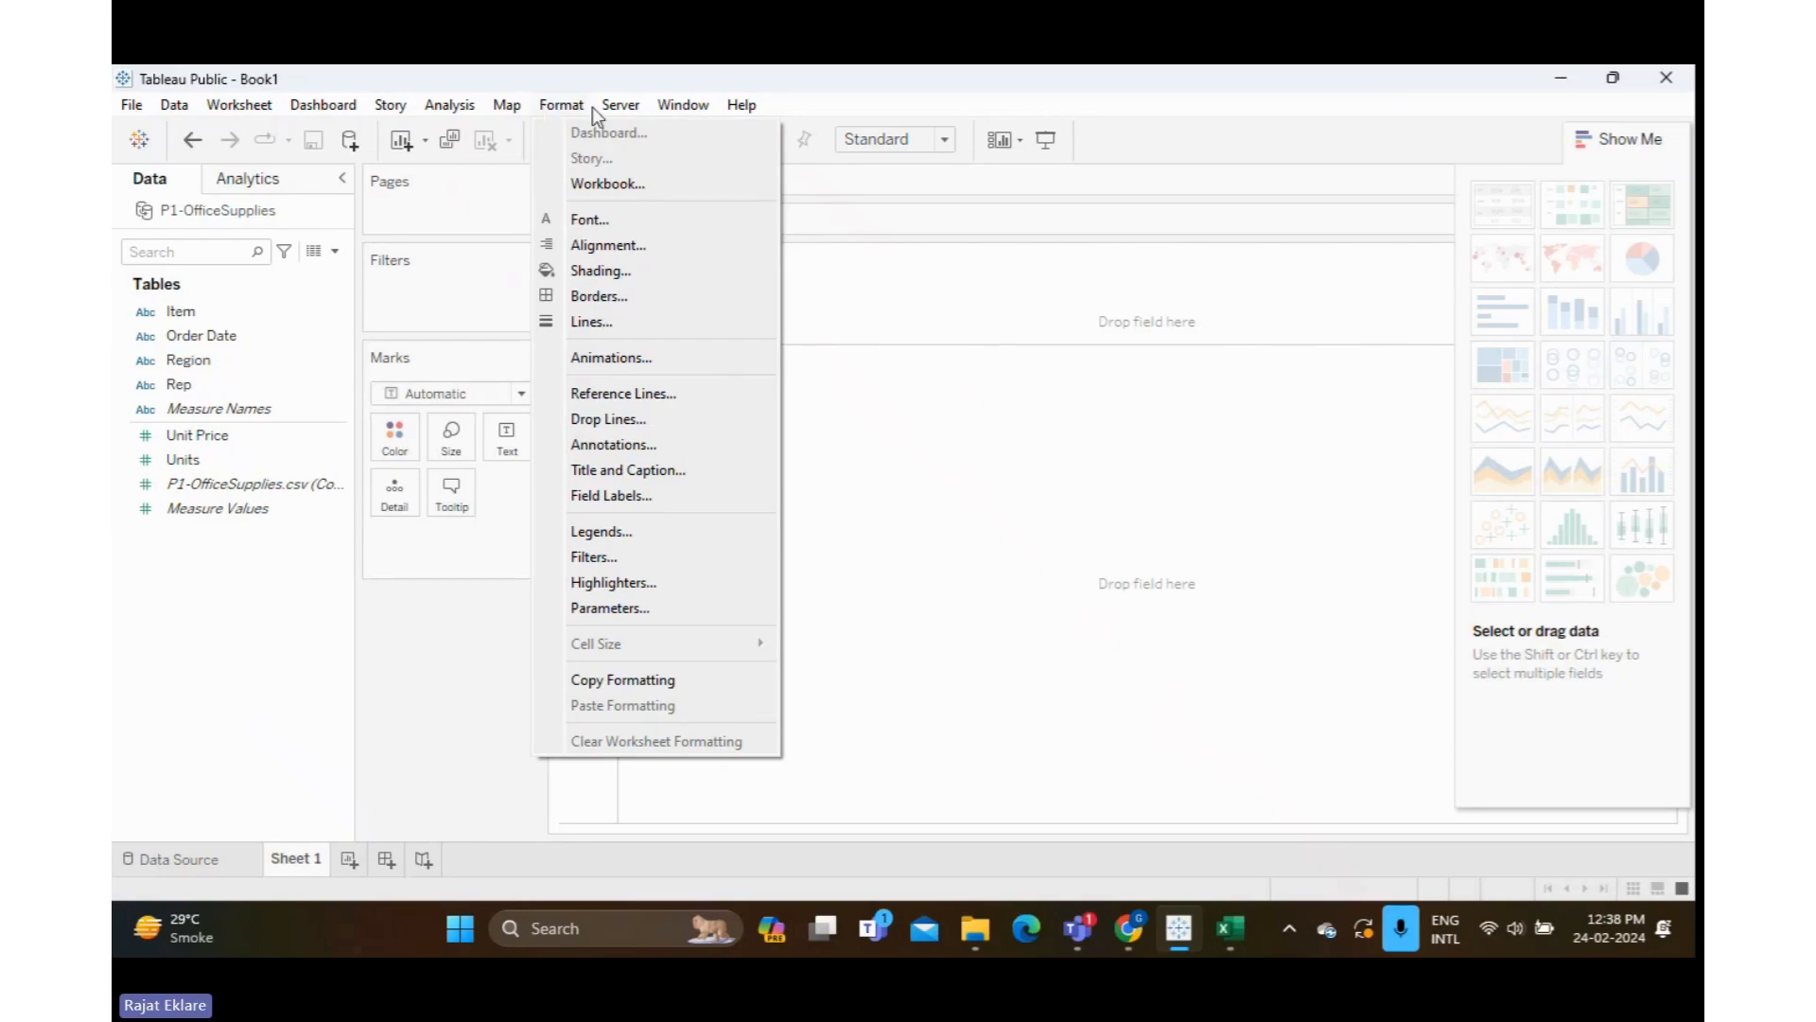
{"action": "mouse_move", "coordinate": [605, 108]}
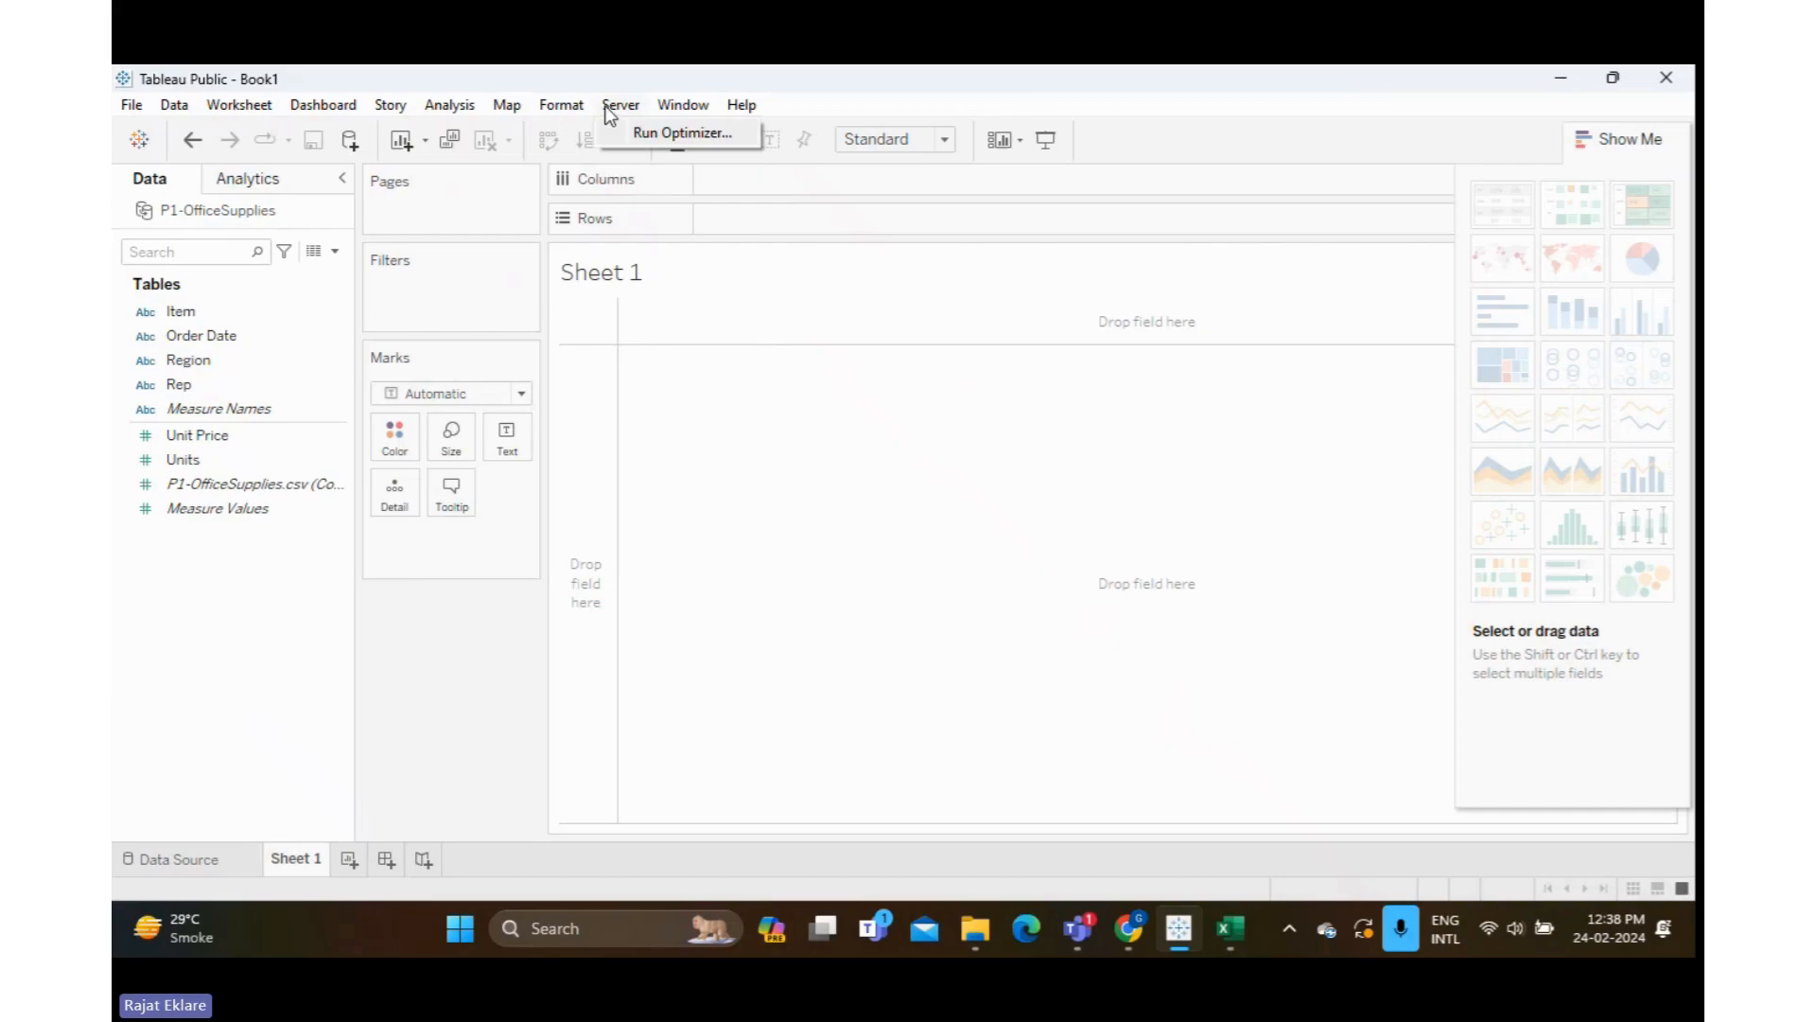
{"action": "mouse_move", "coordinate": [674, 109]}
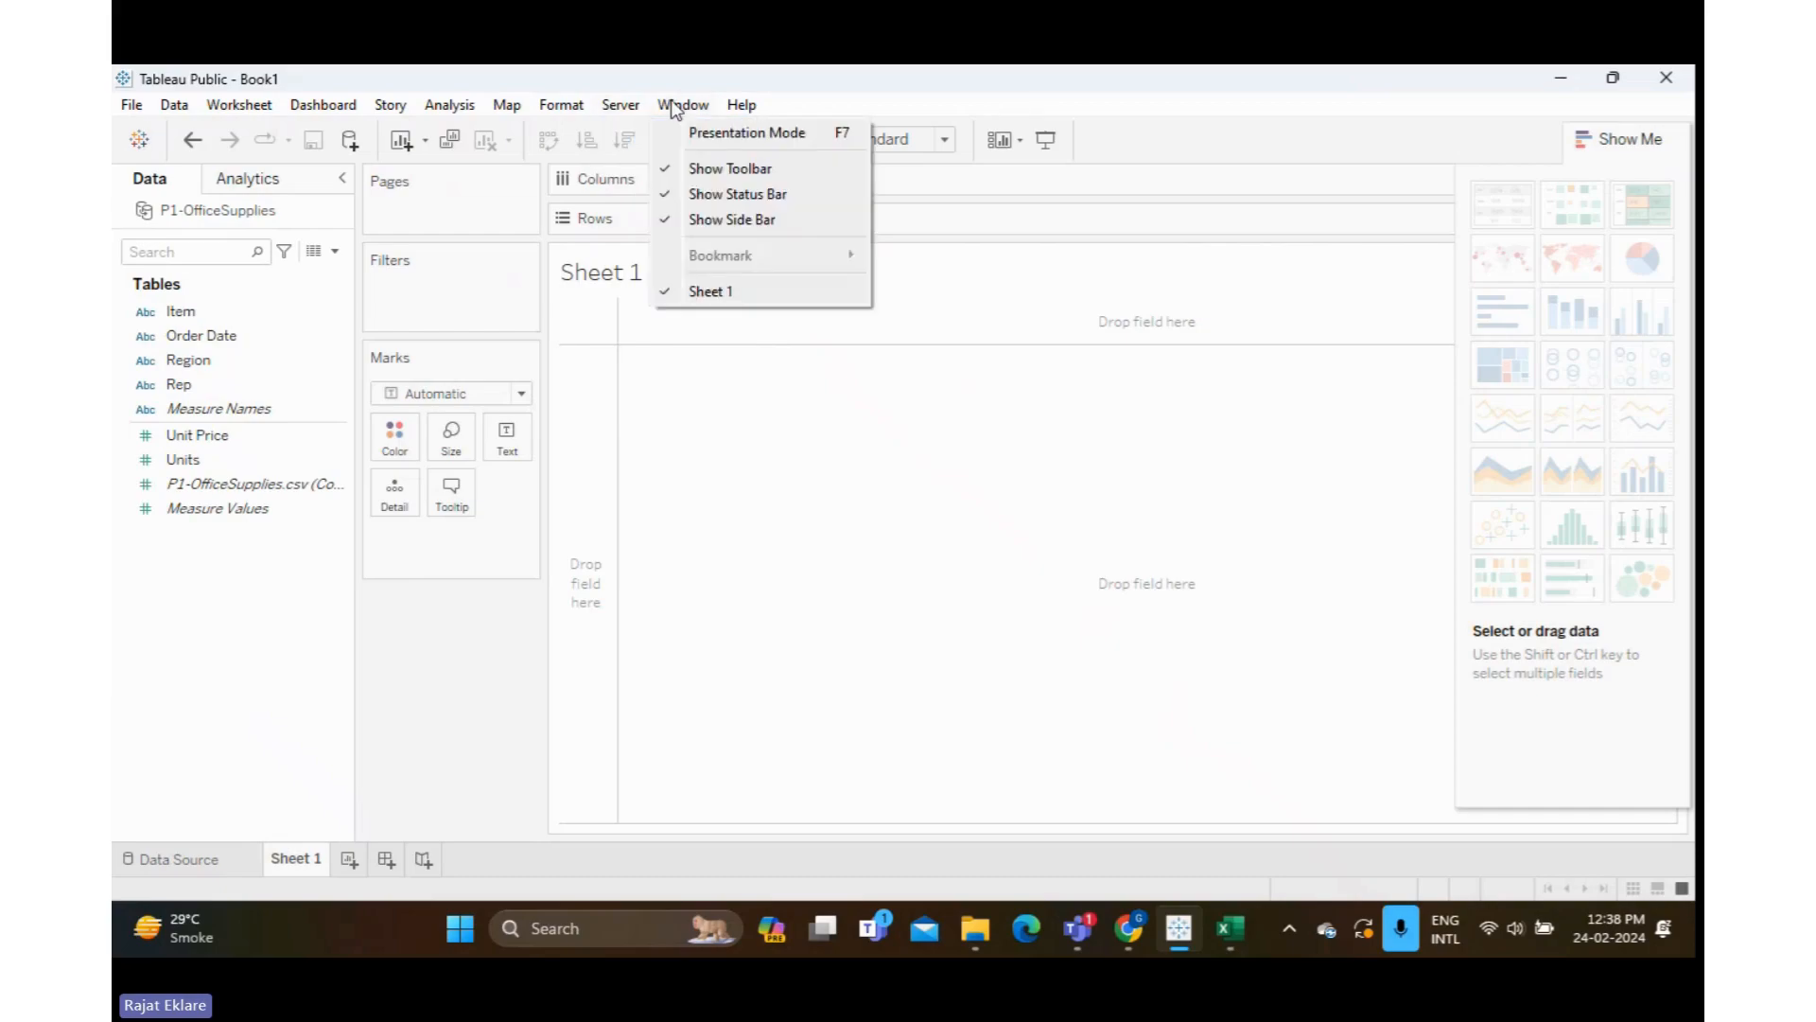
{"action": "mouse_move", "coordinate": [736, 111]}
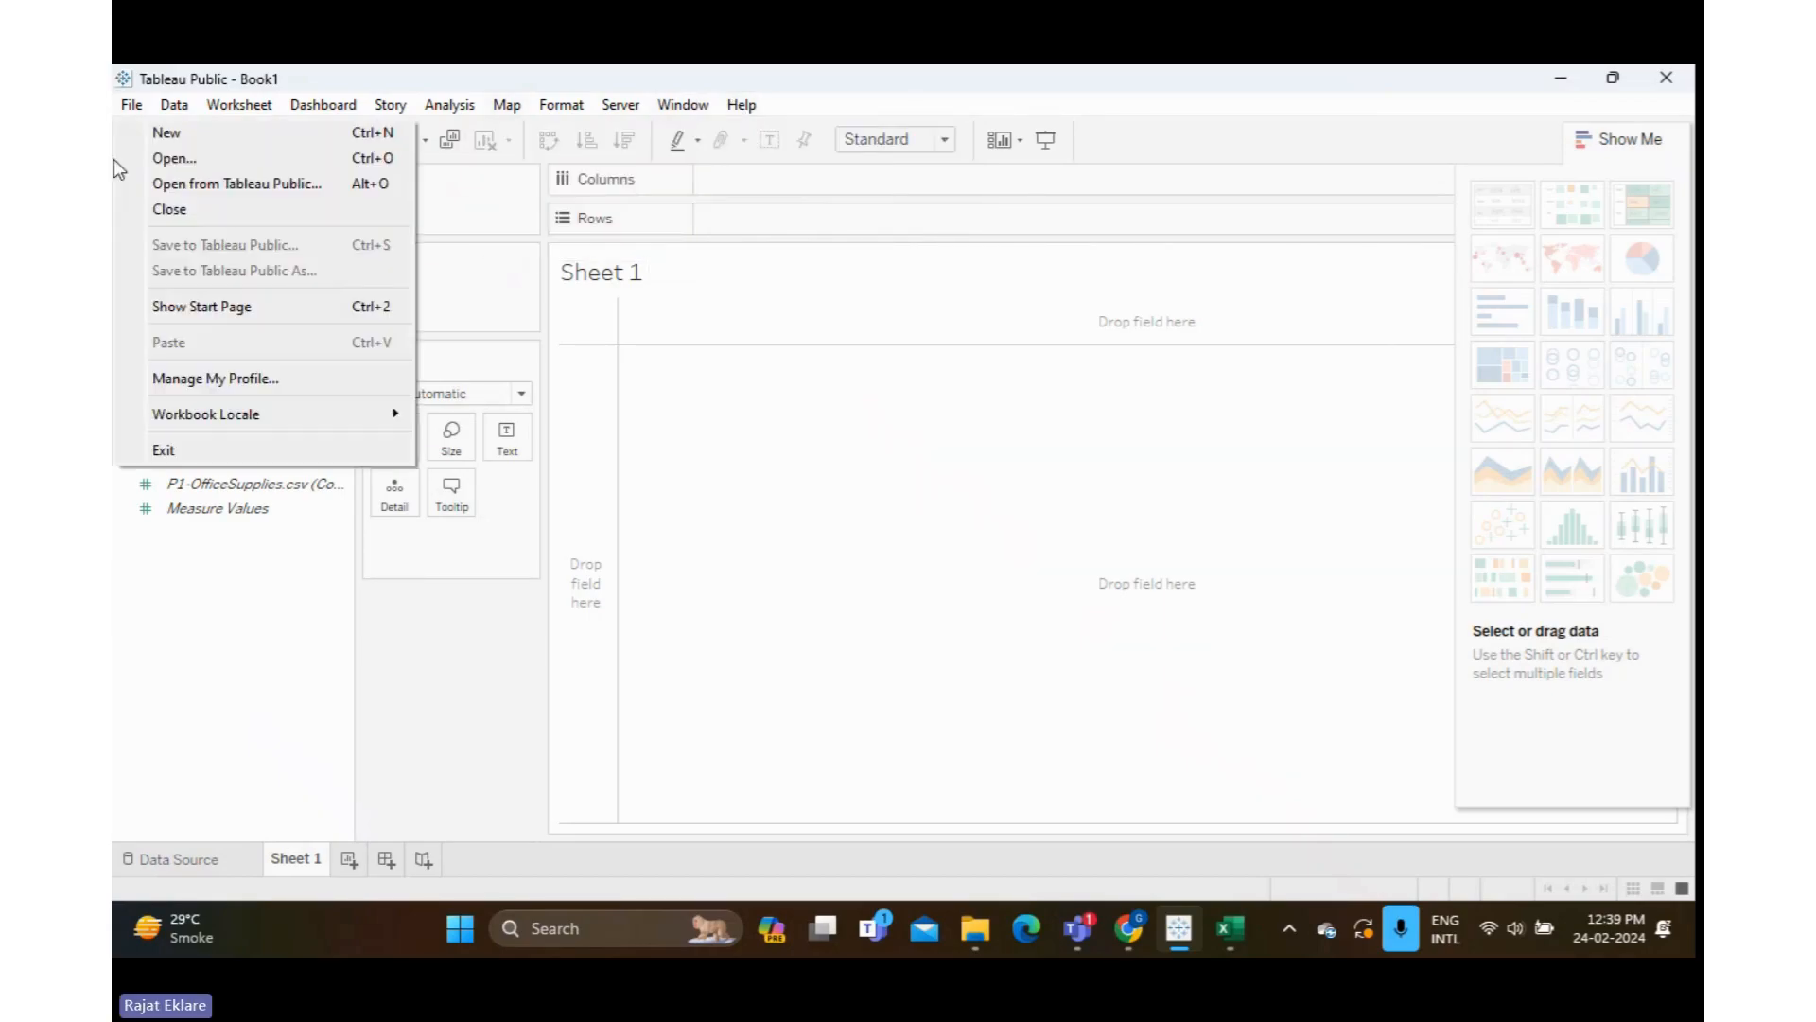
{"action": "left_click", "coordinate": [257, 762]}
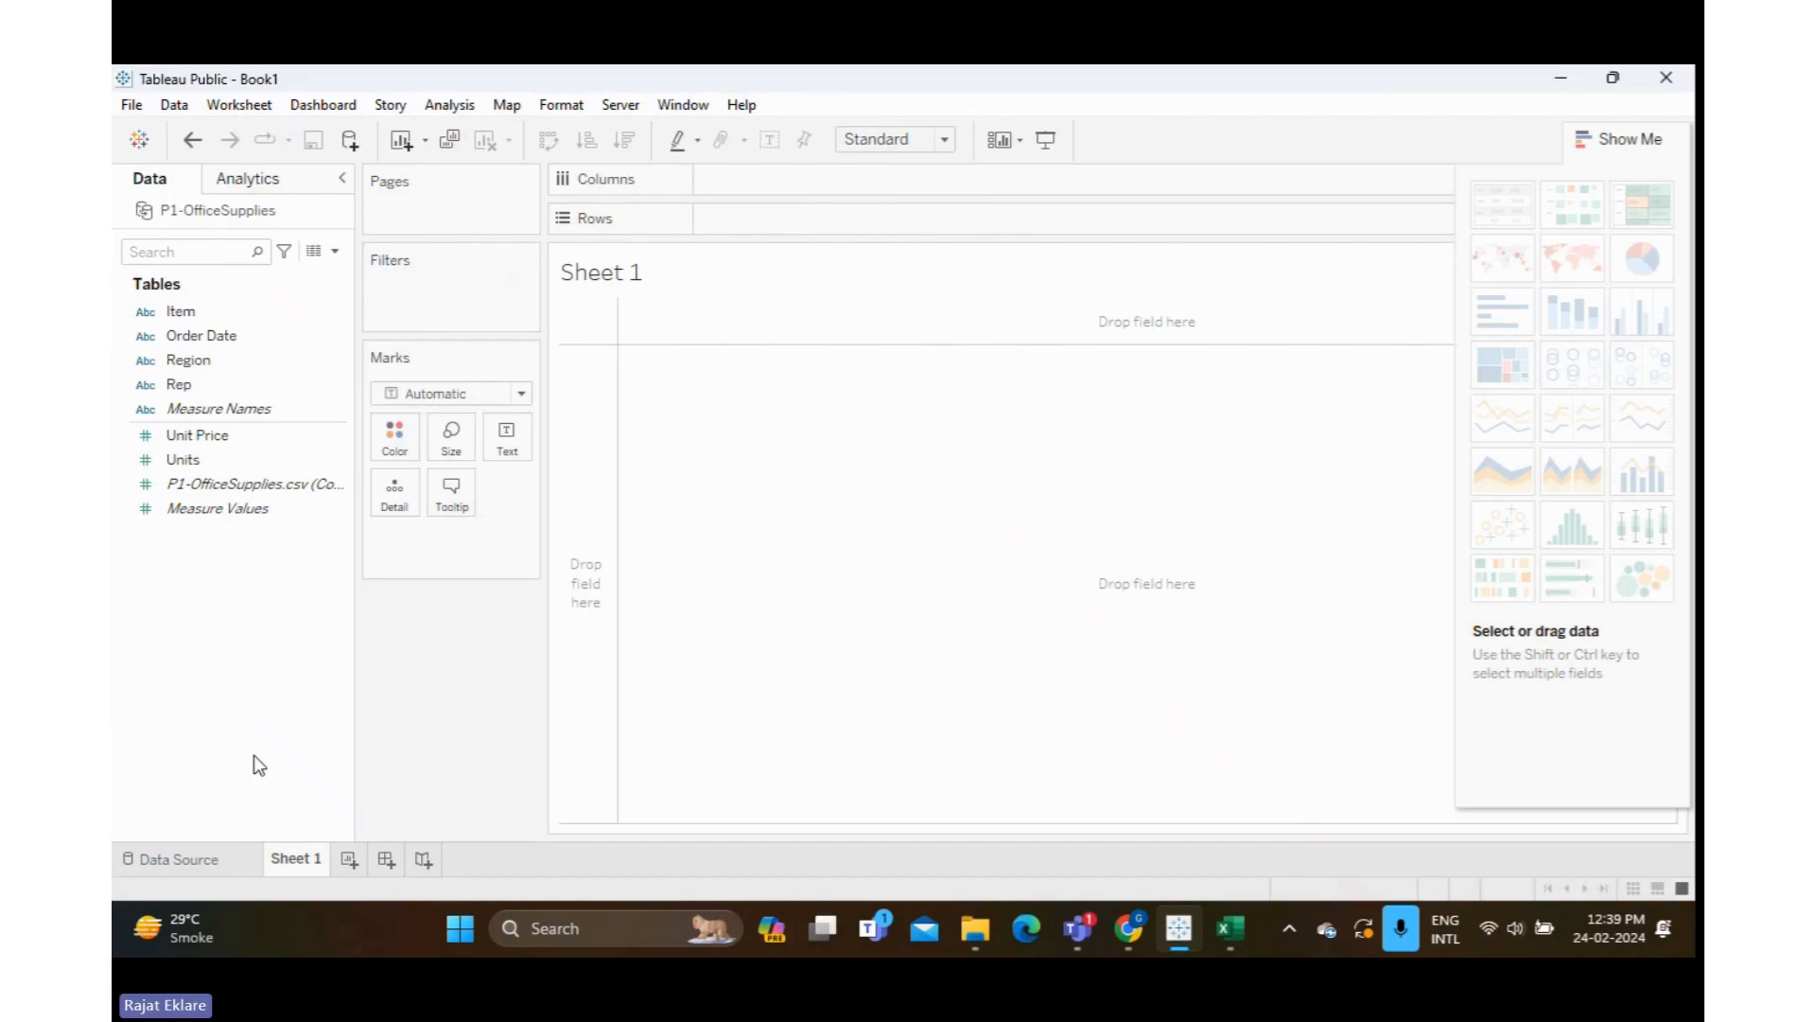
Revisit the P1-OfficeSupplies data source page, and back on Sheet 1 compare the available analytics options with the data fields
{"action": "left_click", "coordinate": [212, 866]}
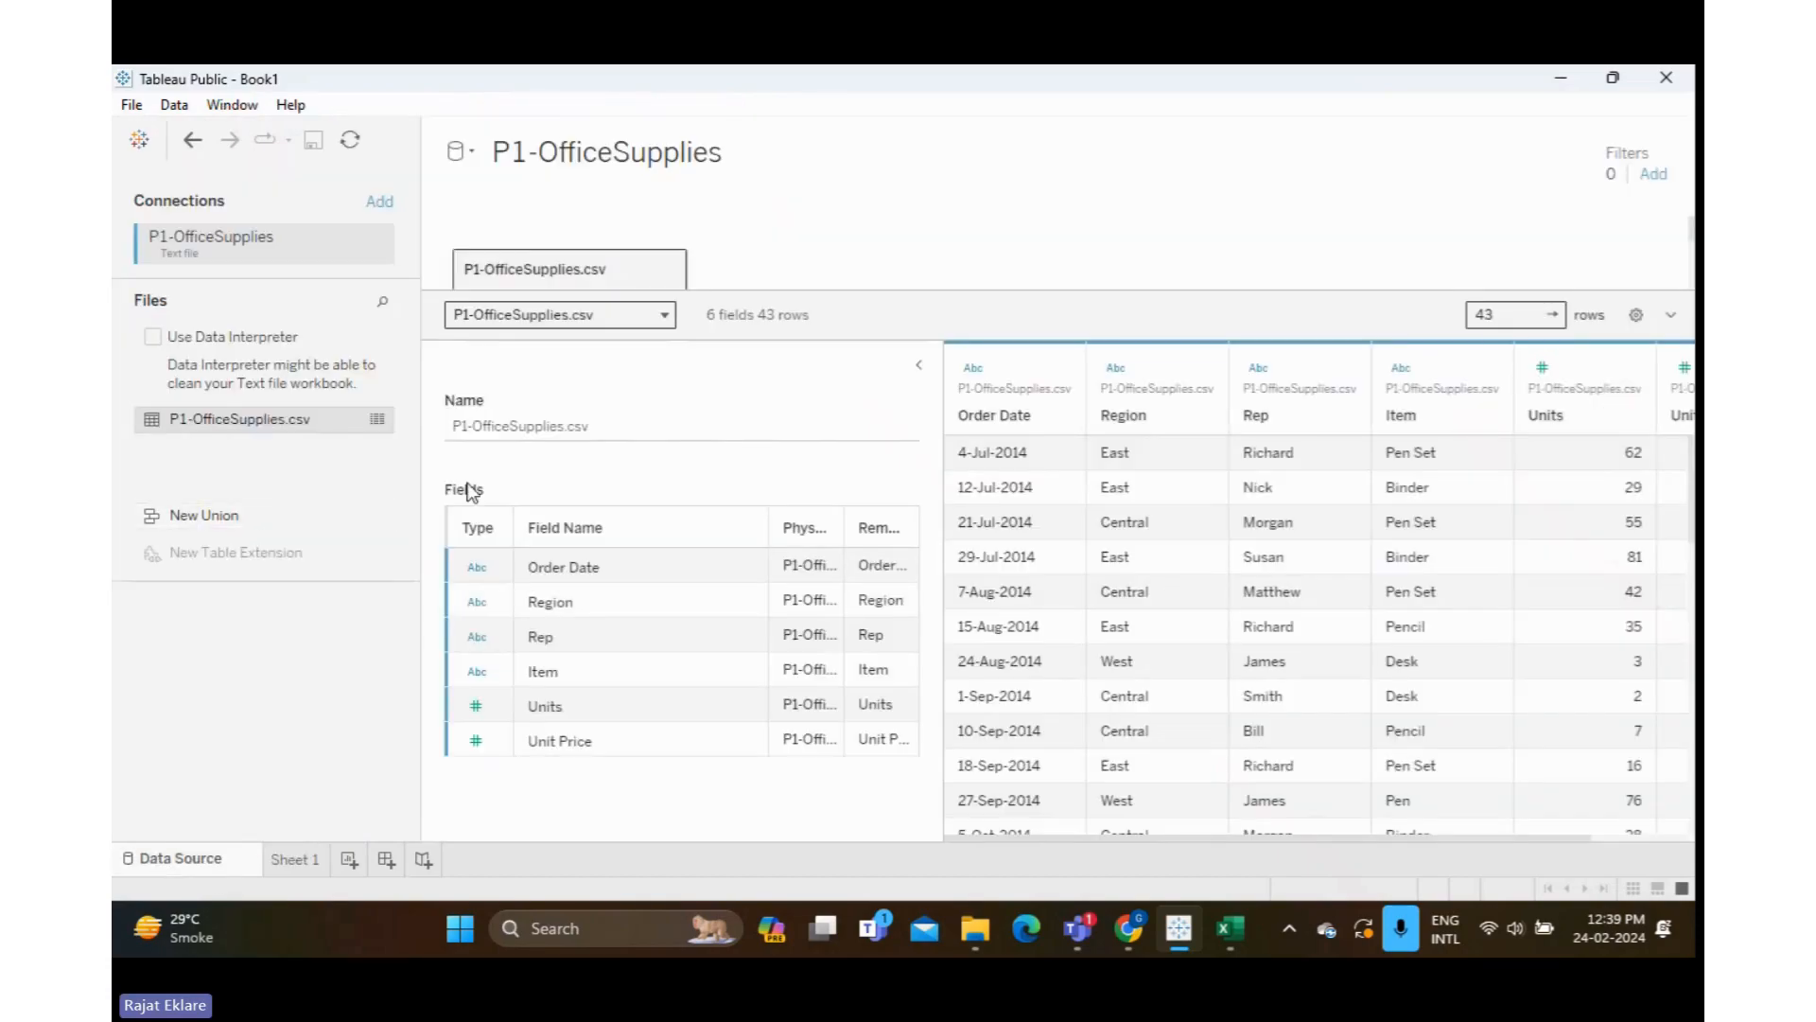
{"action": "left_click", "coordinate": [290, 857]}
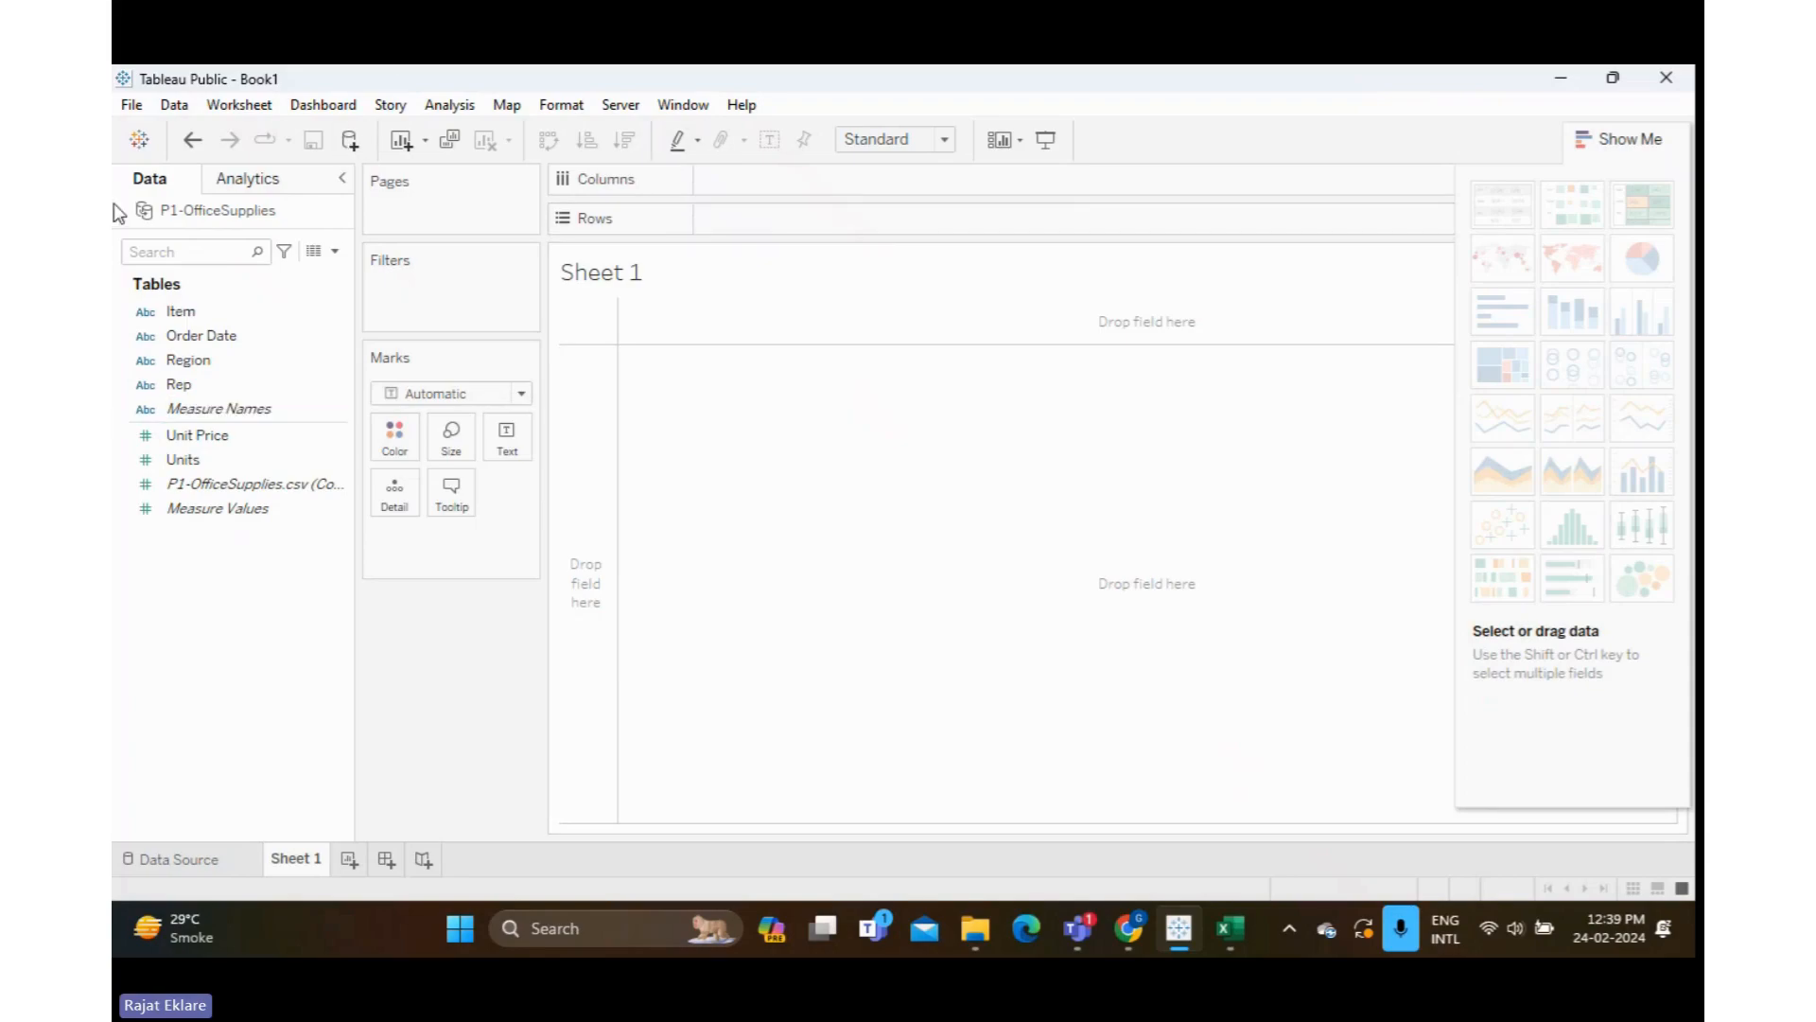
{"action": "left_click", "coordinate": [233, 177]}
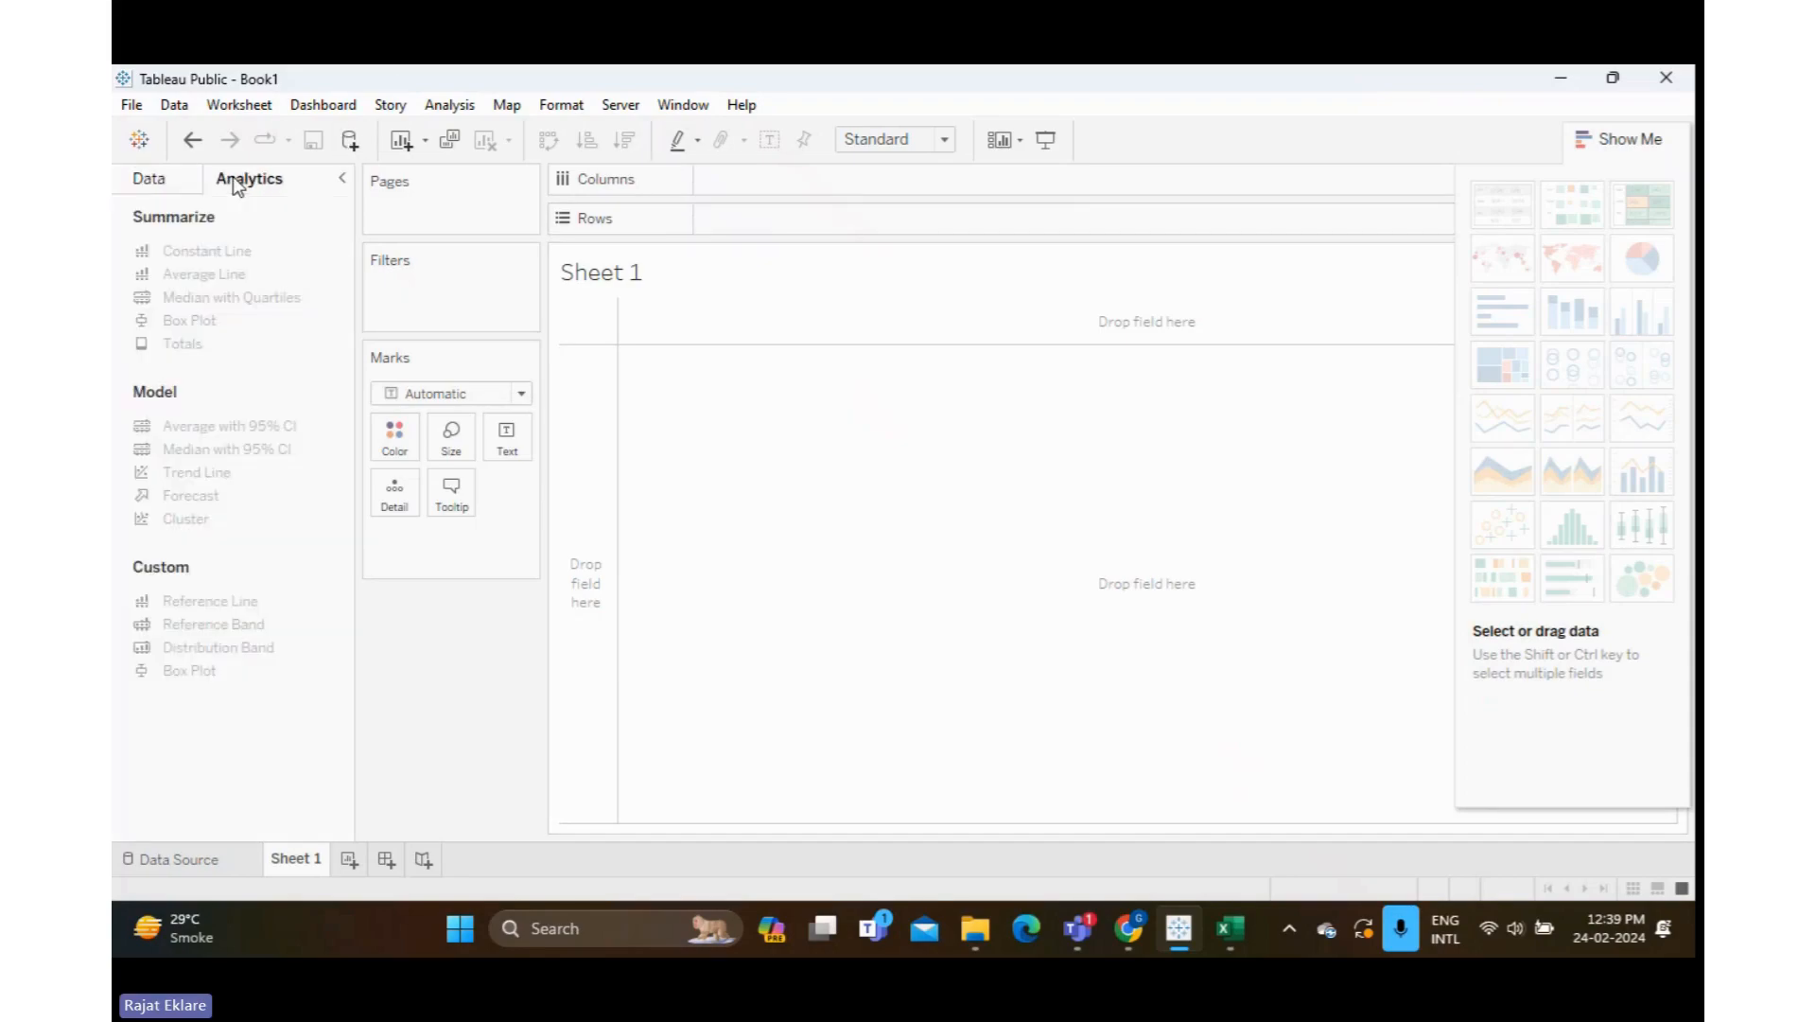
{"action": "left_click", "coordinate": [147, 179]}
{"action": "left_click", "coordinate": [244, 180]}
{"action": "left_click", "coordinate": [141, 189]}
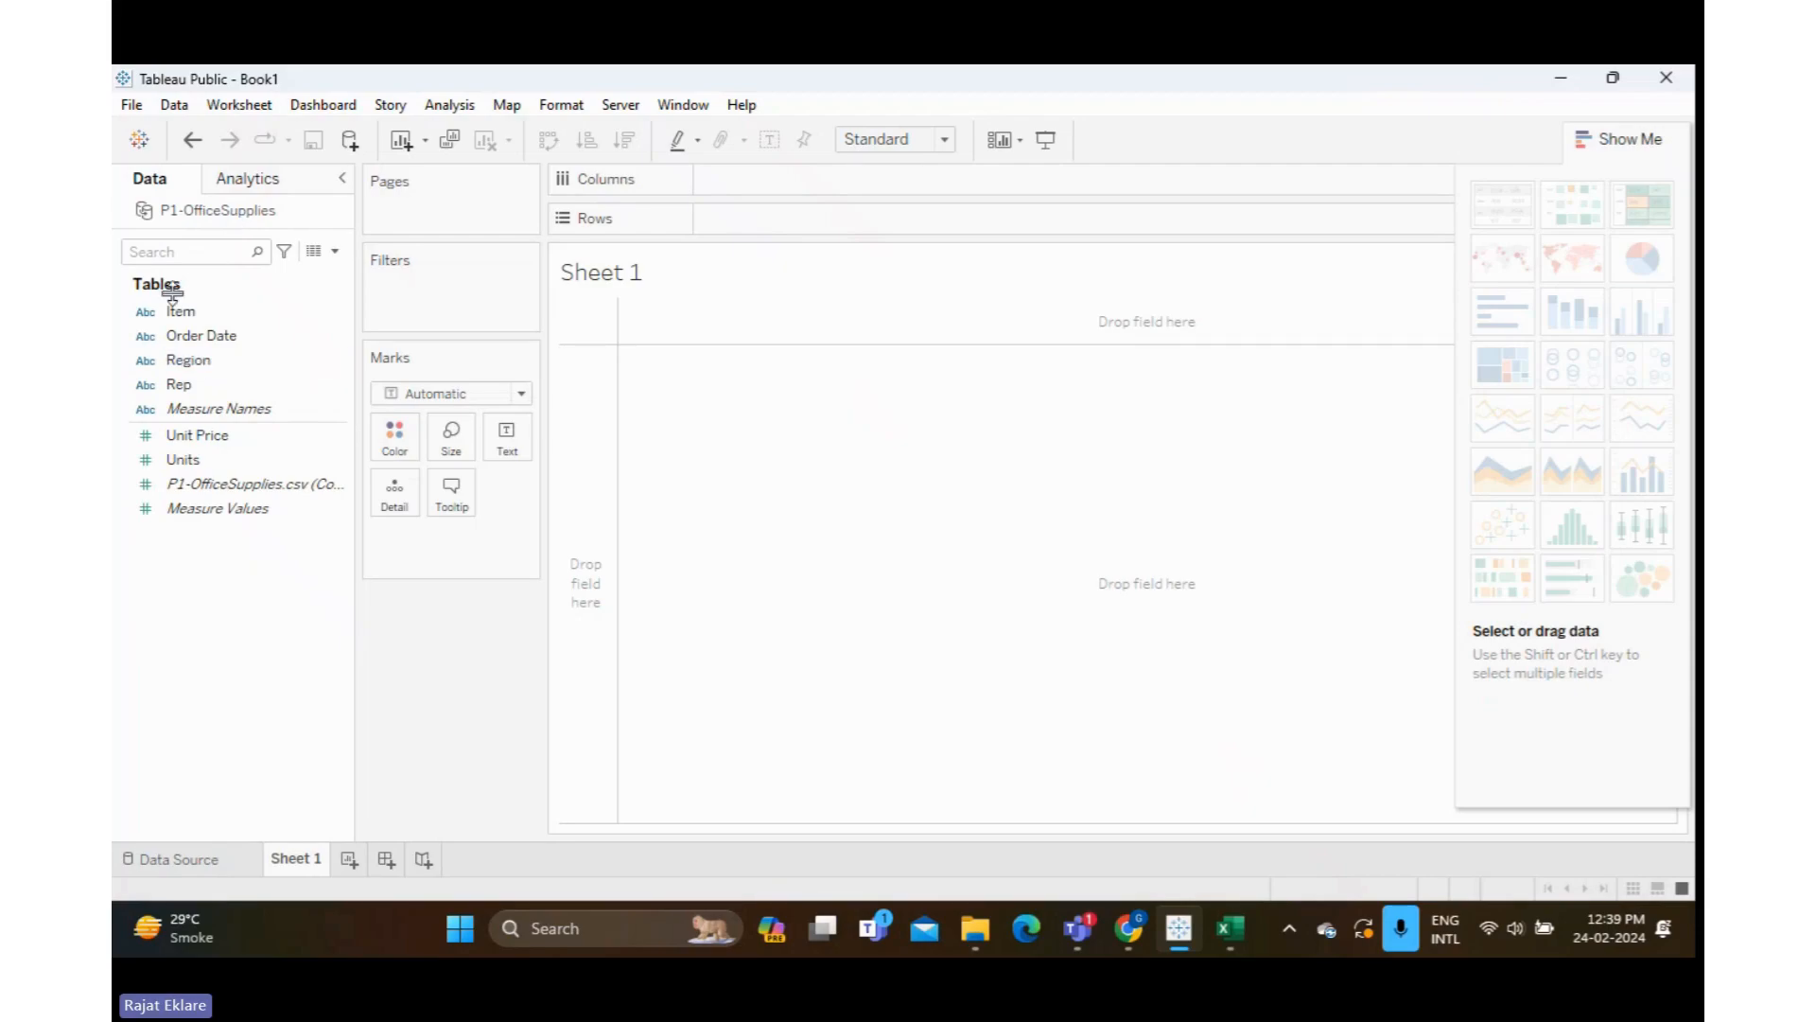
Look over the dimension fields of P1-OfficeSupplies, including Item, Rep and Region
{"action": "left_click", "coordinate": [197, 413]}
{"action": "left_click", "coordinate": [207, 309]}
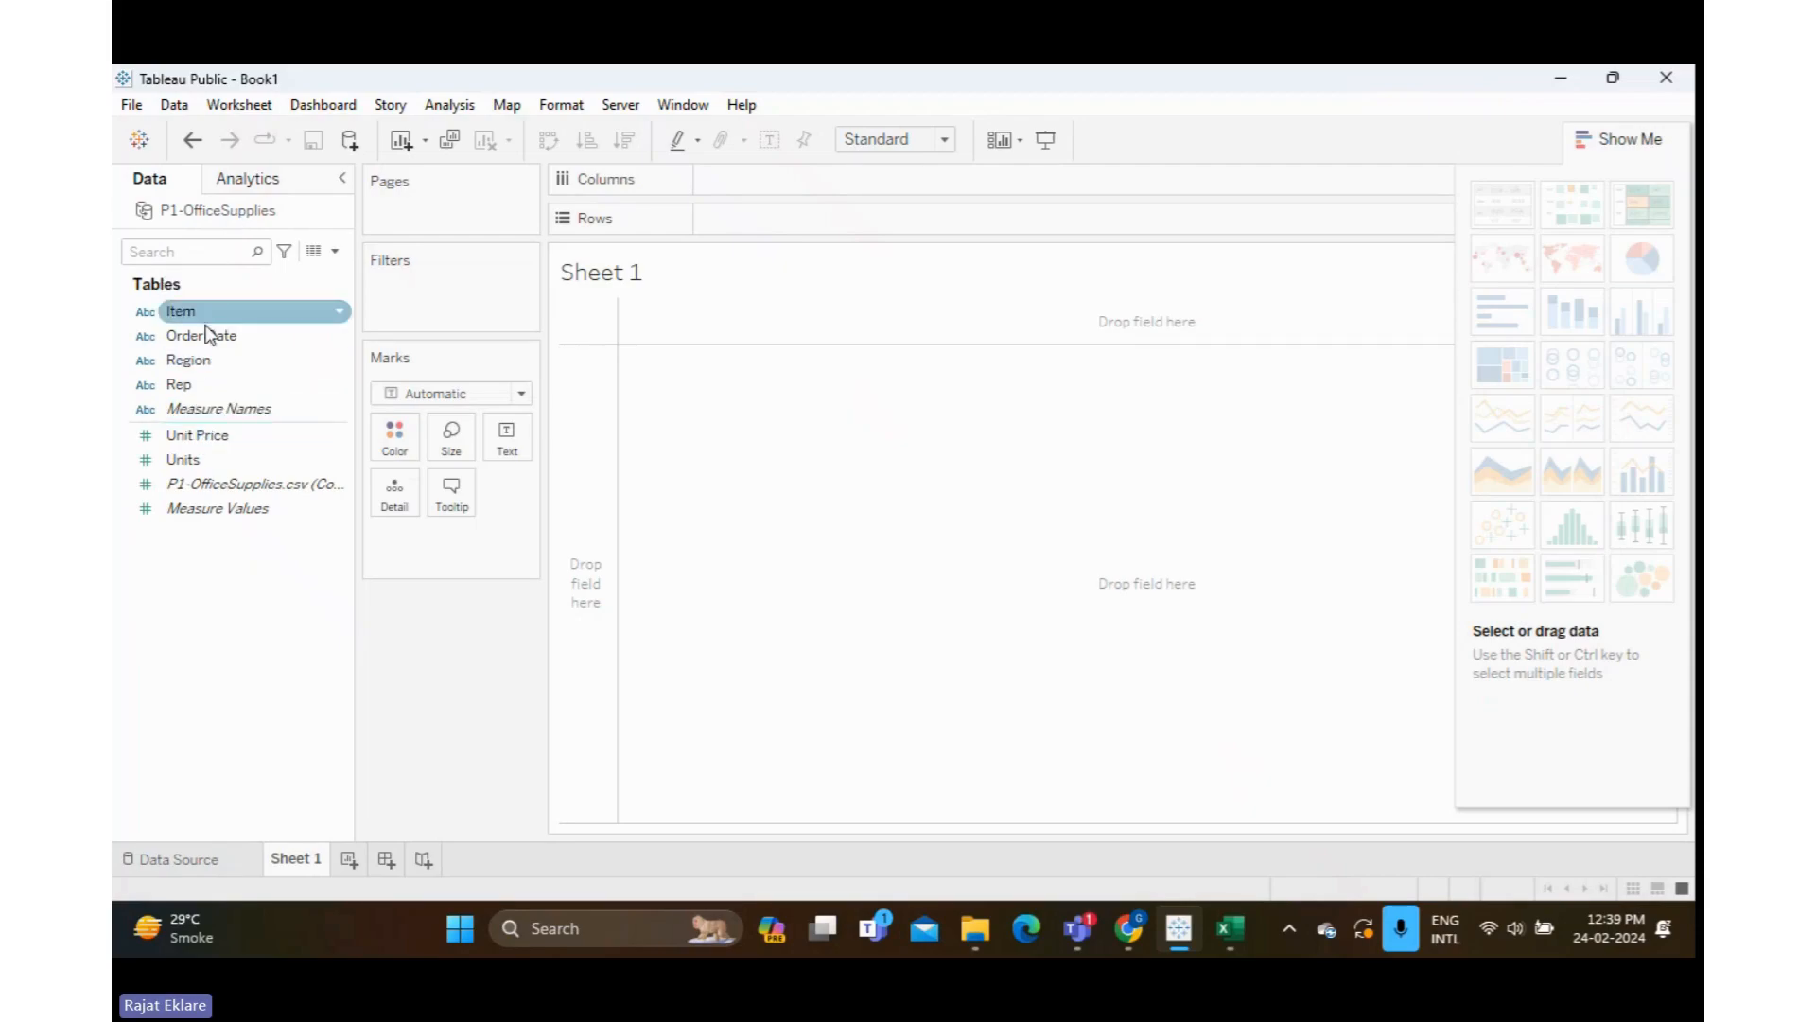
{"action": "left_click", "coordinate": [197, 388]}
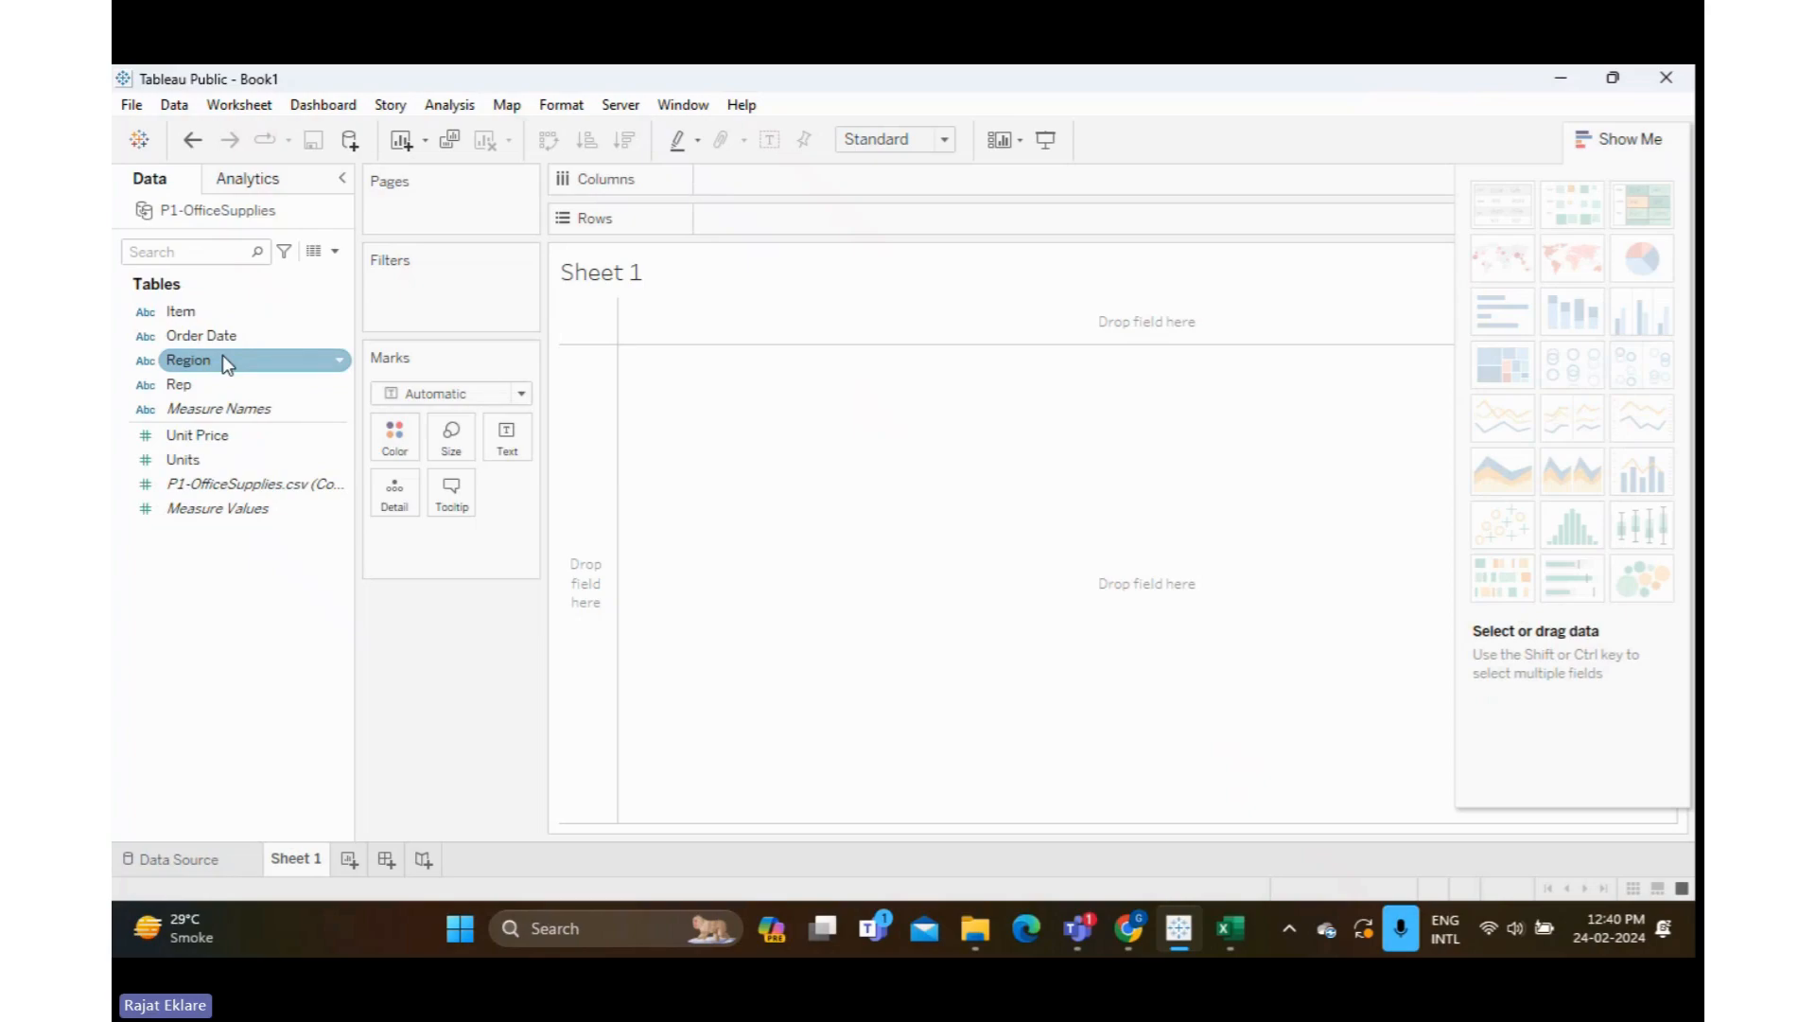
{"action": "left_click_drag", "start_coordinate": [224, 355], "coordinate": [410, 272]}
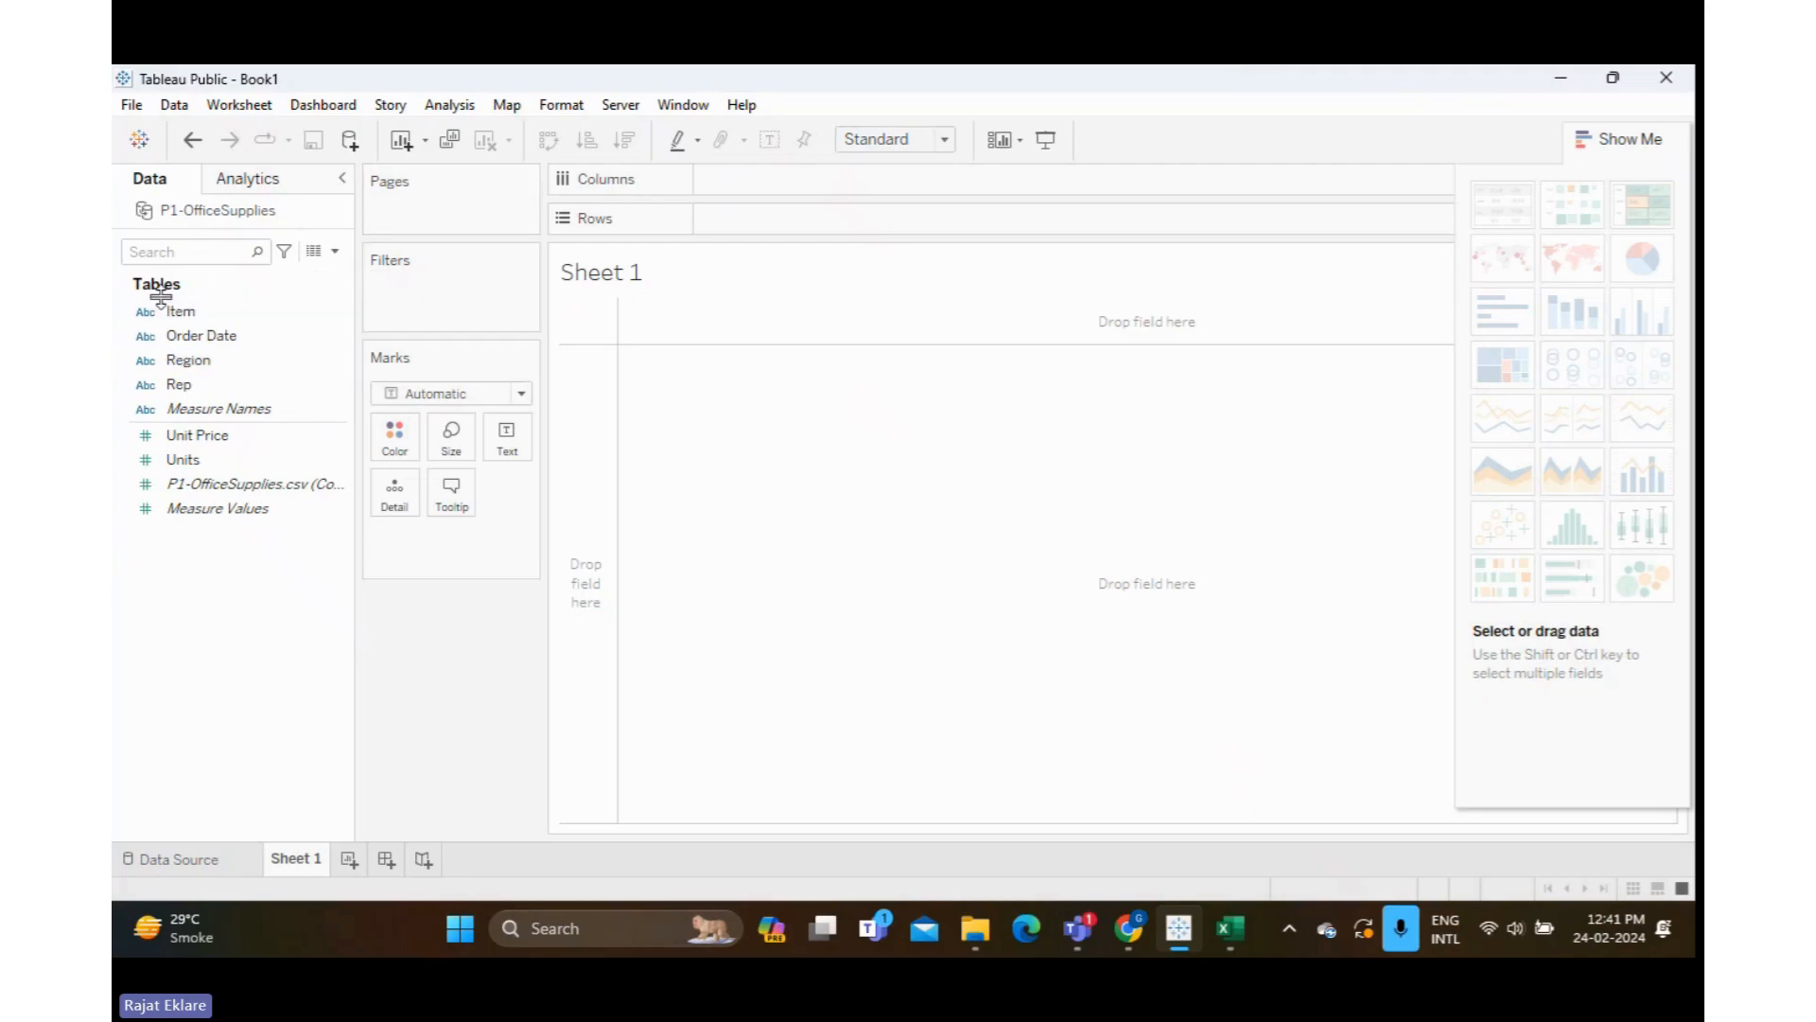
Build a horizontal bar chart of total units by region, with Region on Rows and Units on Columns
{"action": "left_click_drag", "start_coordinate": [172, 360], "coordinate": [707, 217]}
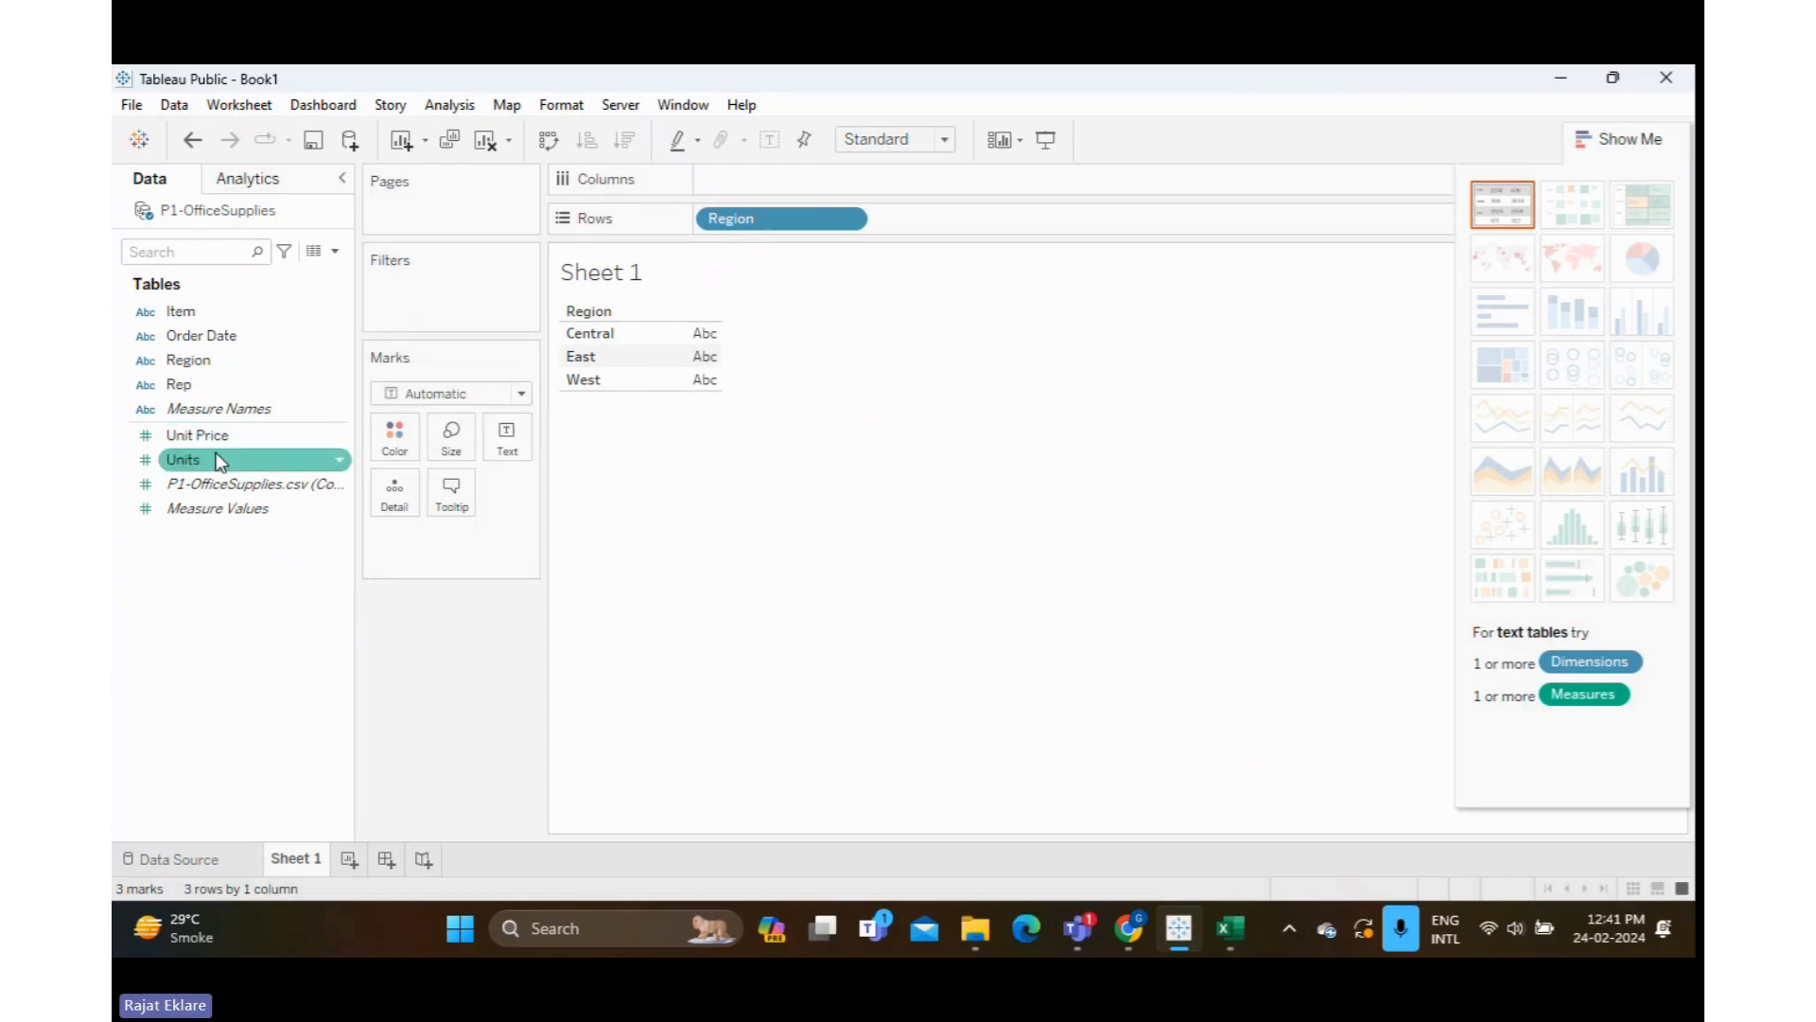
{"action": "left_click_drag", "start_coordinate": [191, 462], "coordinate": [747, 193]}
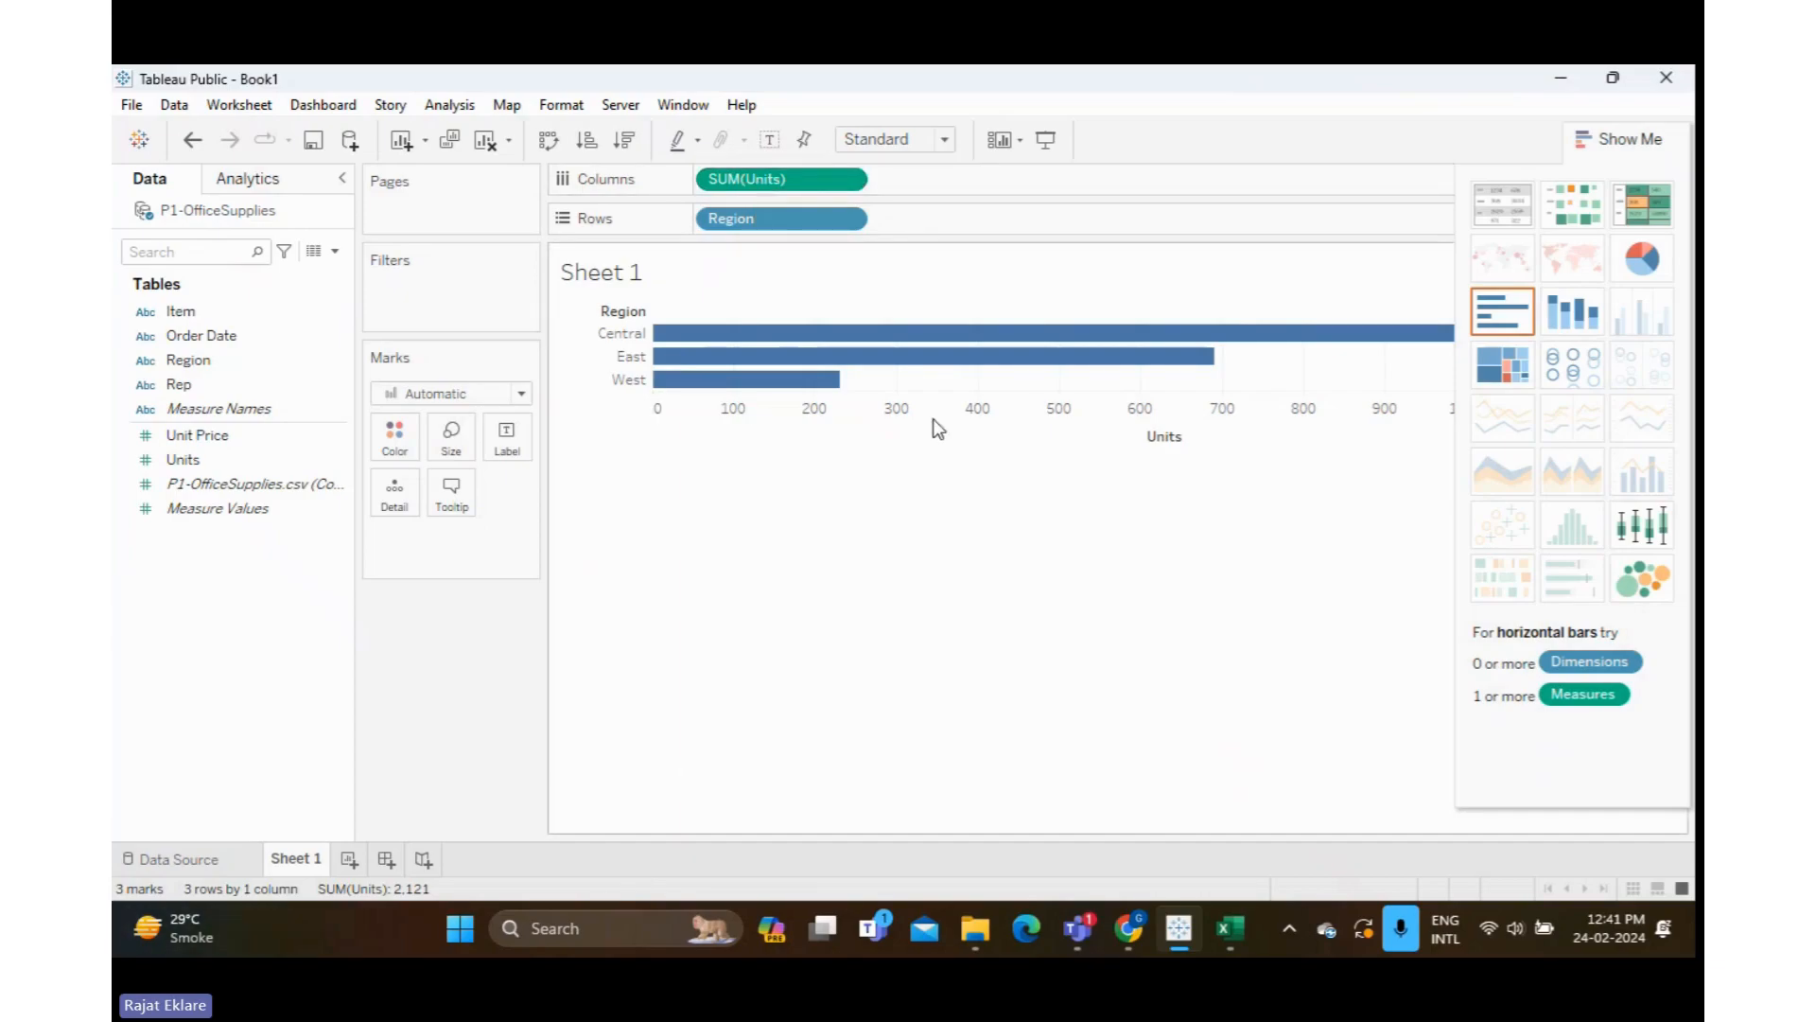
{"action": "mouse_move", "coordinate": [821, 389]}
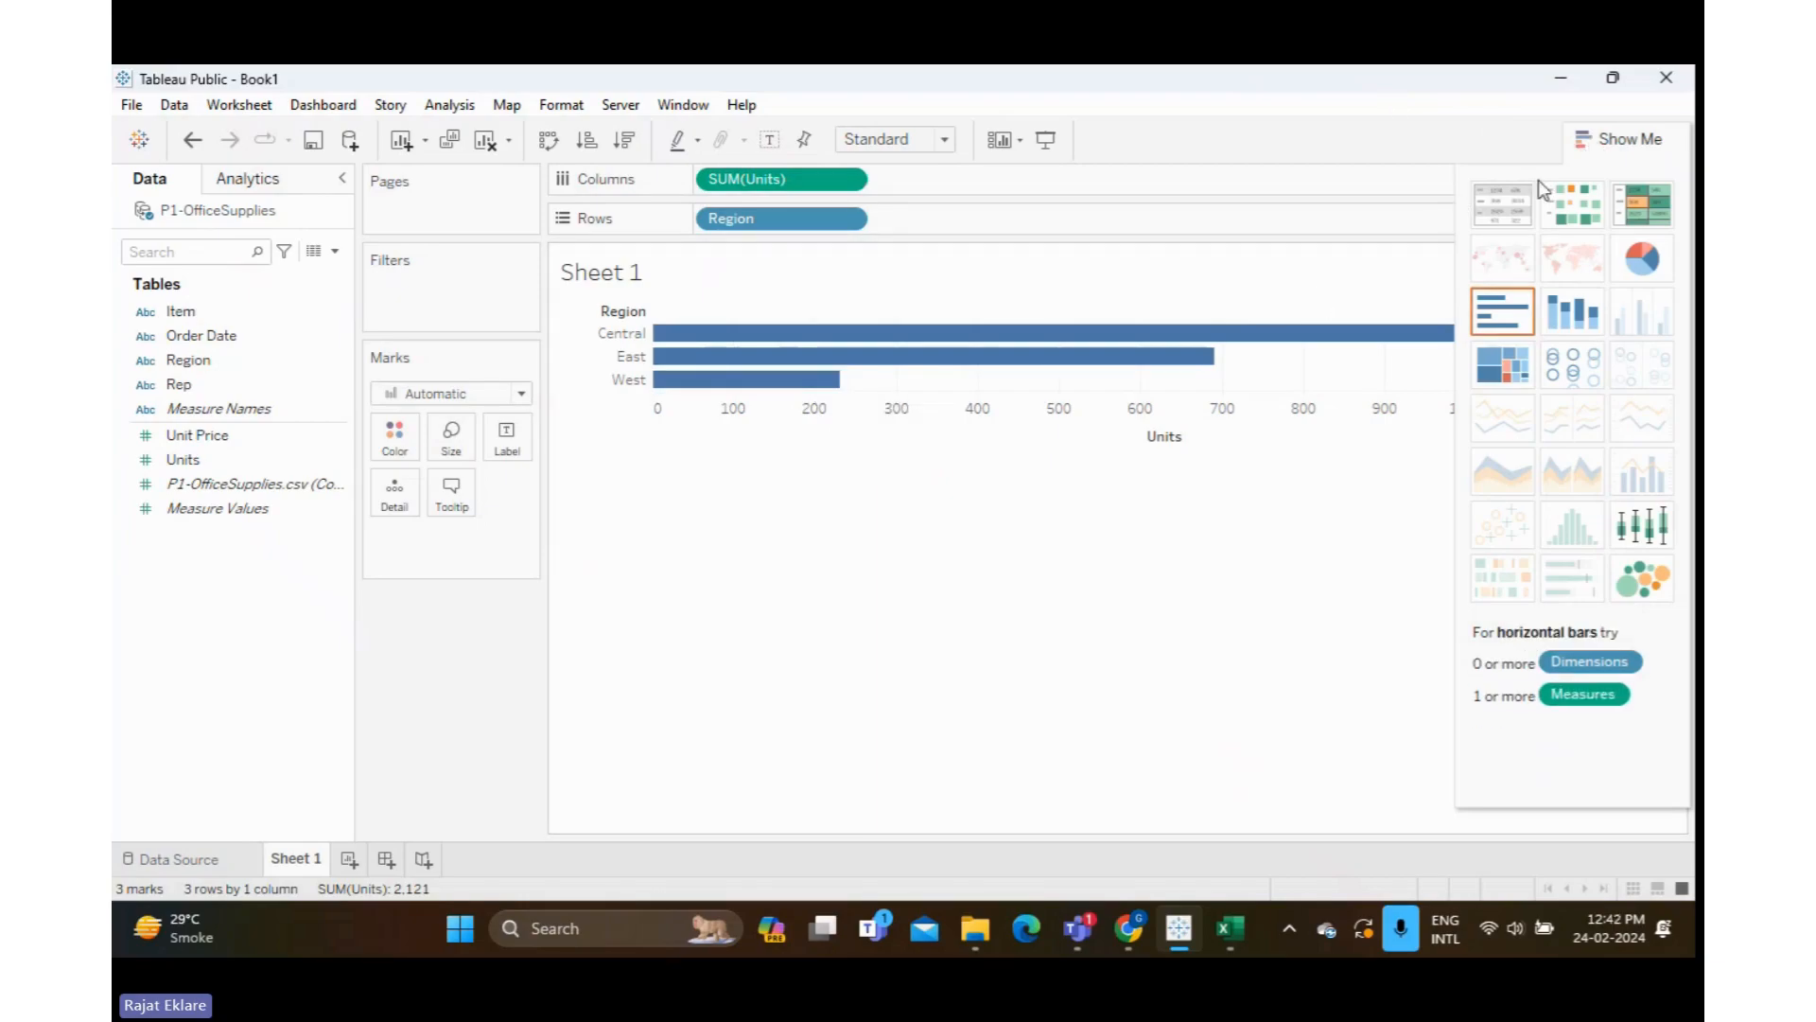
Try the units-by-region view as a text table, a heat map and a highlight table, checking the regional values in the text table
{"action": "left_click", "coordinate": [1518, 206]}
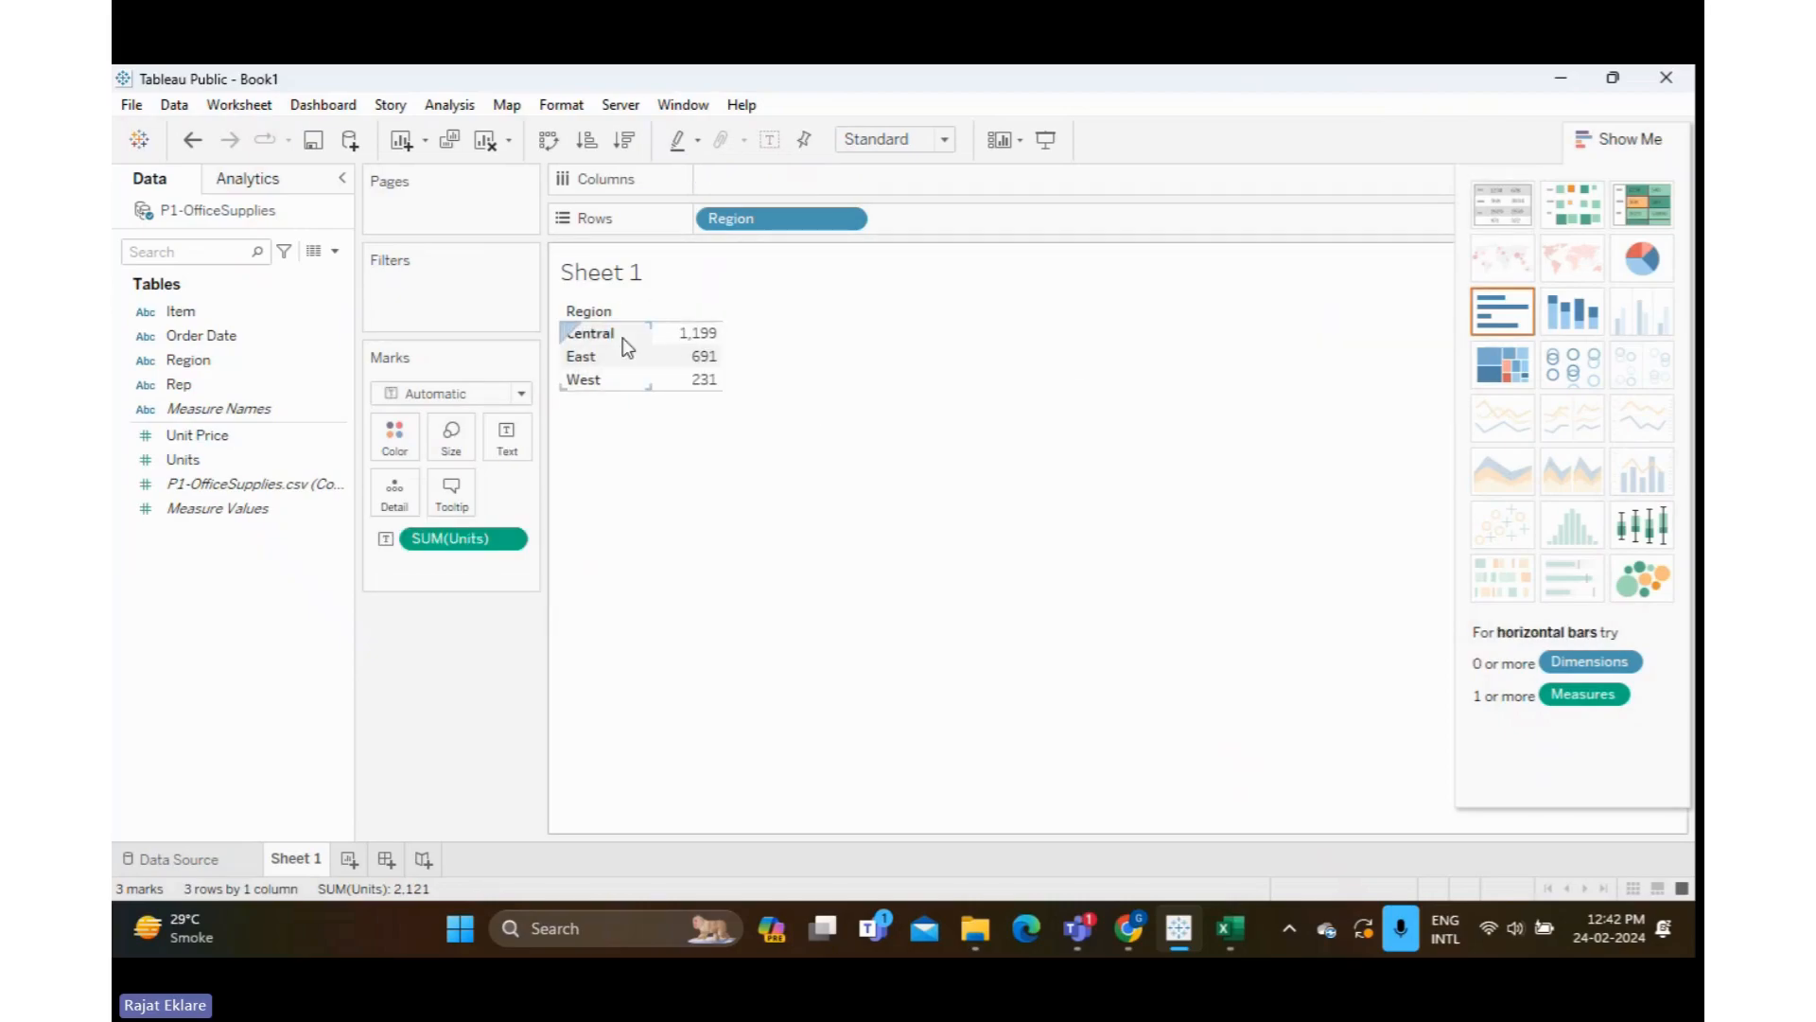
{"action": "mouse_move", "coordinate": [690, 339]}
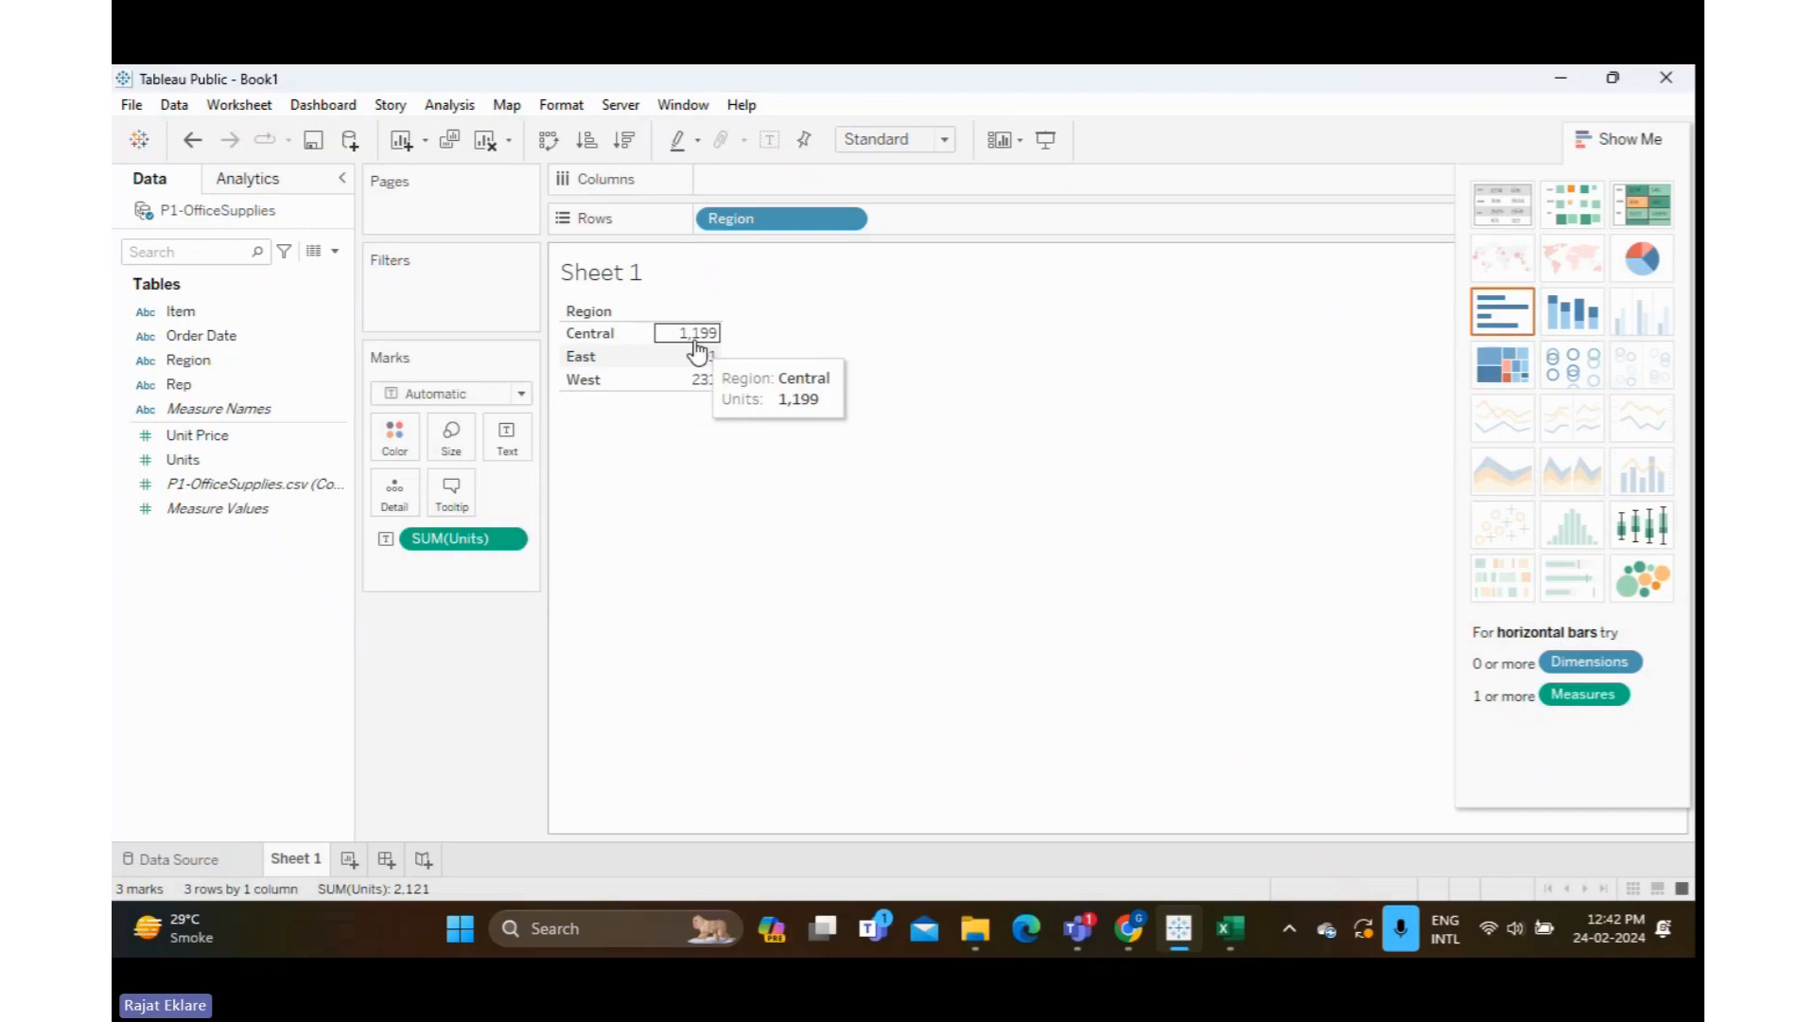
{"action": "mouse_move", "coordinate": [663, 392]}
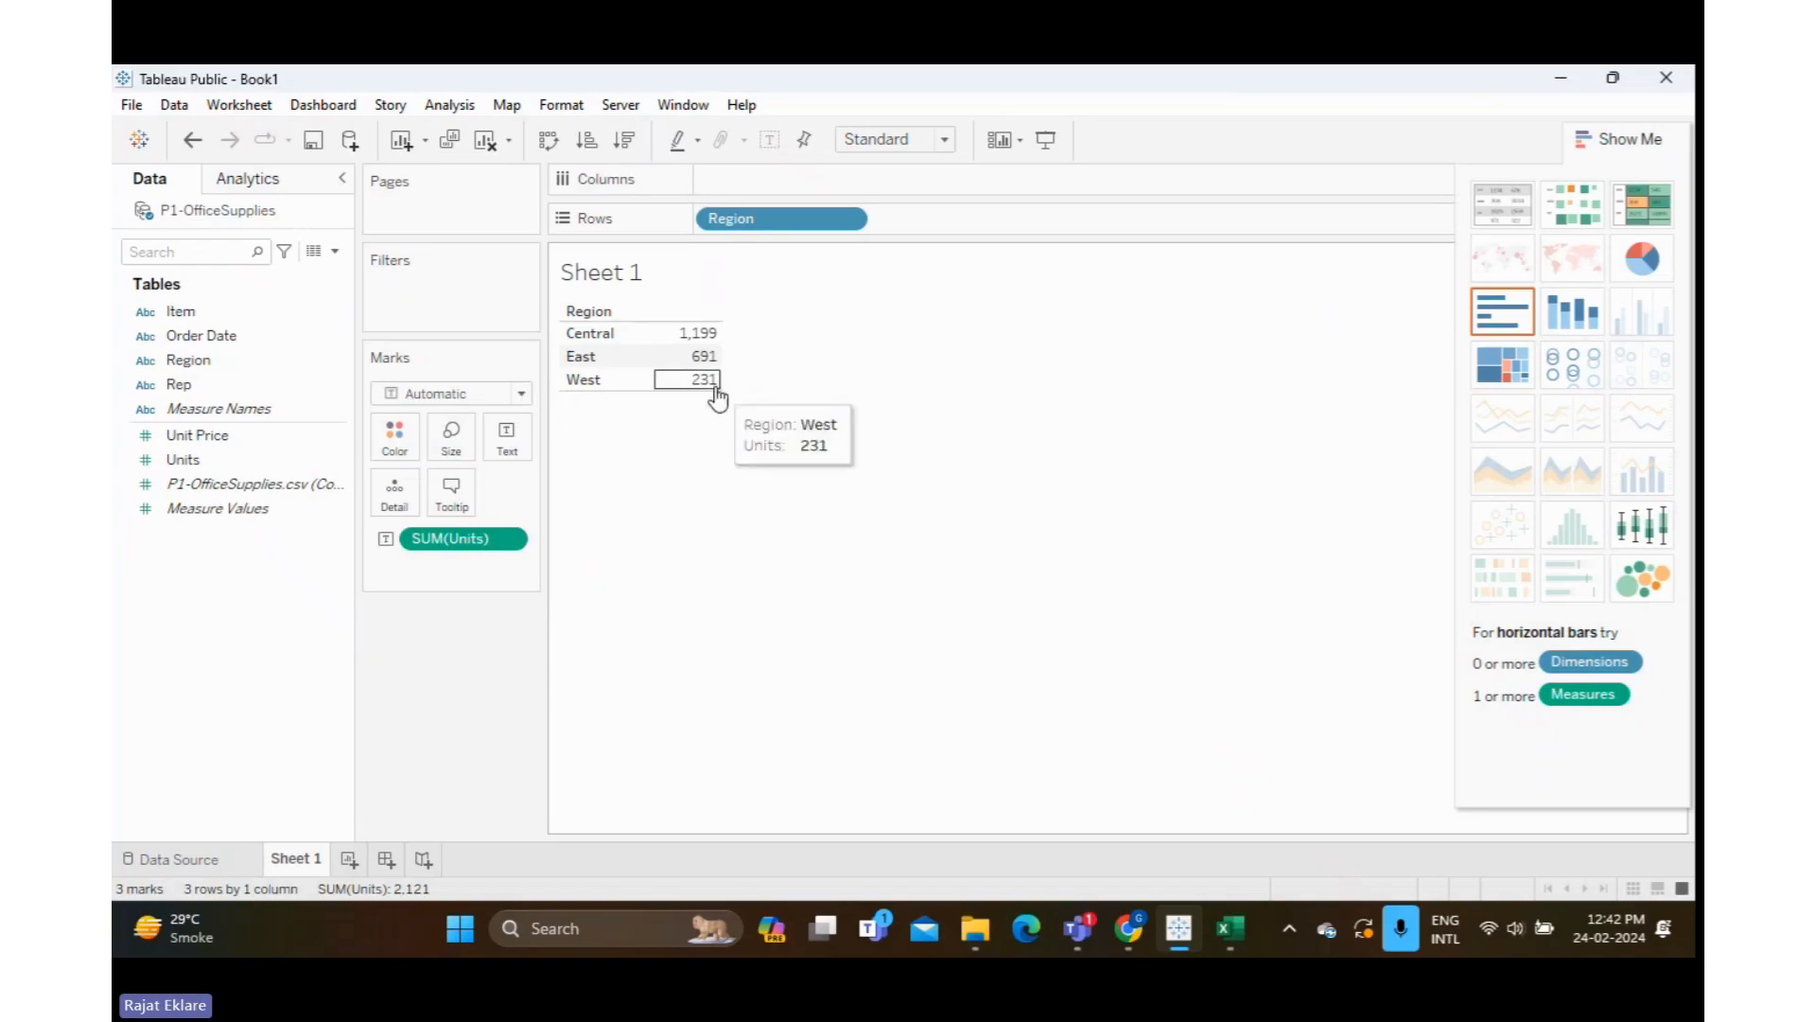
{"action": "left_click", "coordinate": [1589, 210]}
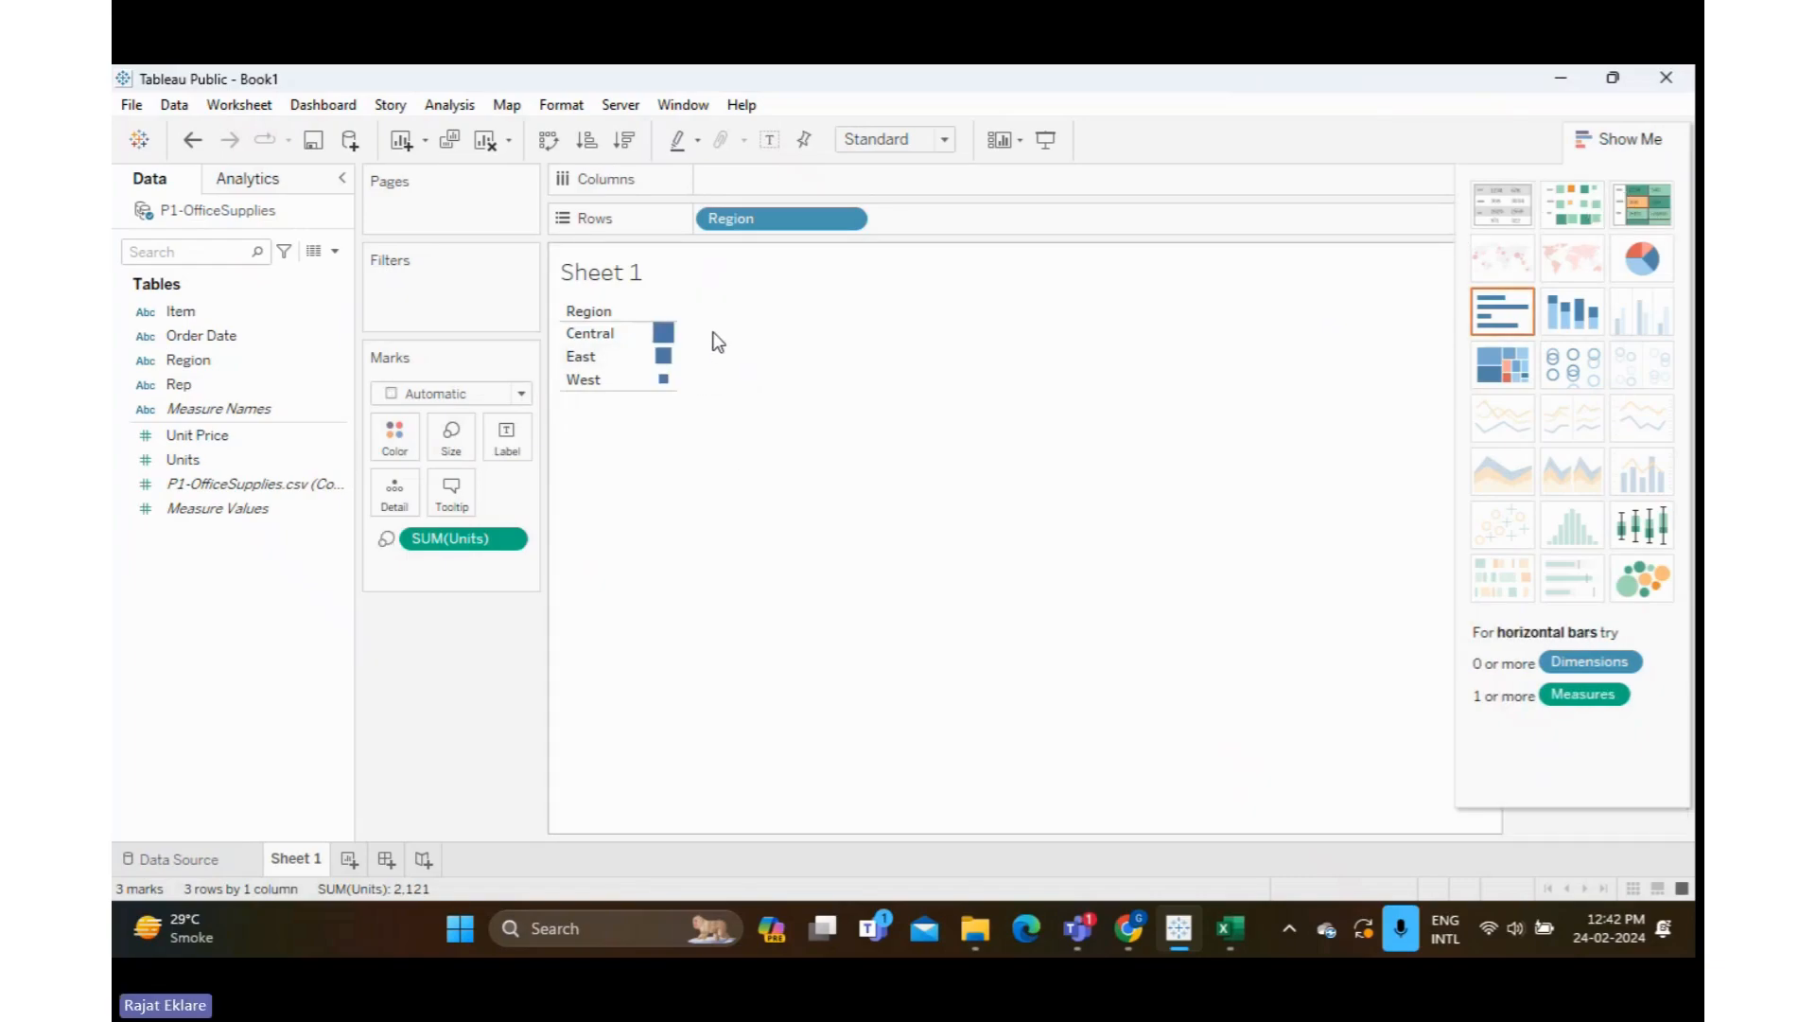
{"action": "left_click", "coordinate": [1641, 214]}
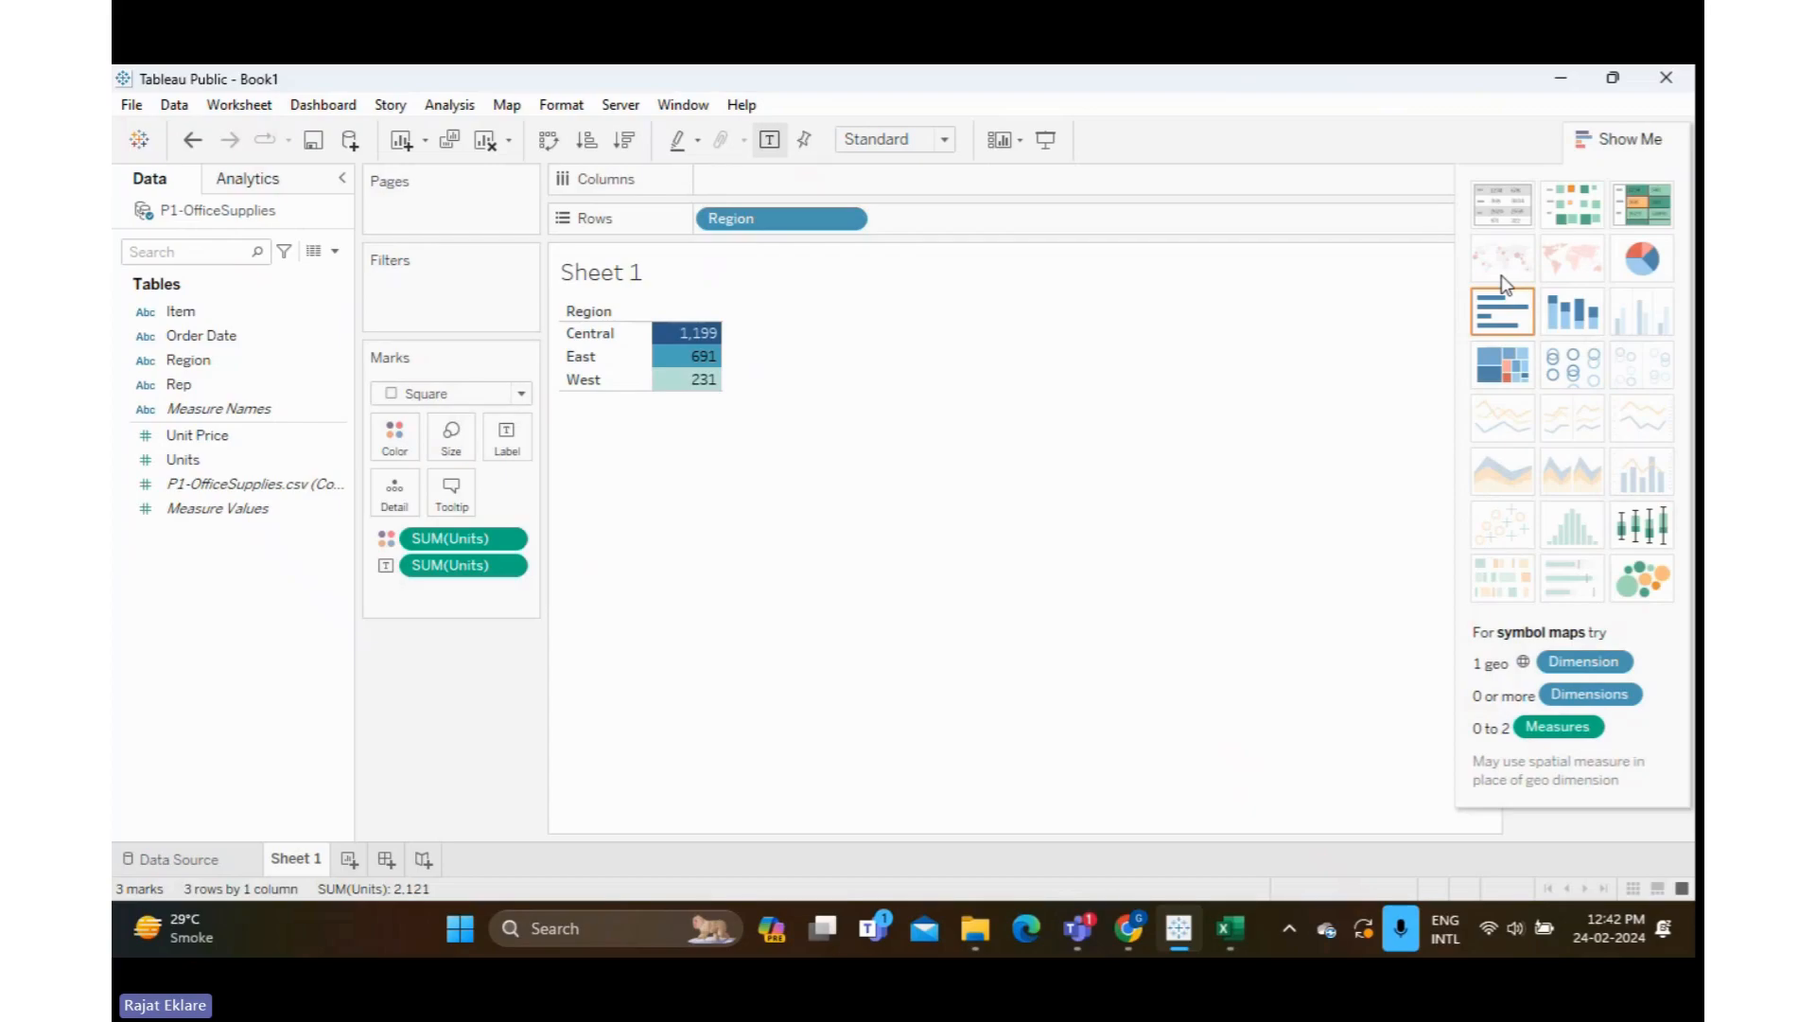
Try the units-by-region view as a pie chart, stacked bars, a treemap, circle views and packed bubbles
{"action": "left_click", "coordinate": [1643, 257]}
{"action": "mouse_move", "coordinate": [672, 413]}
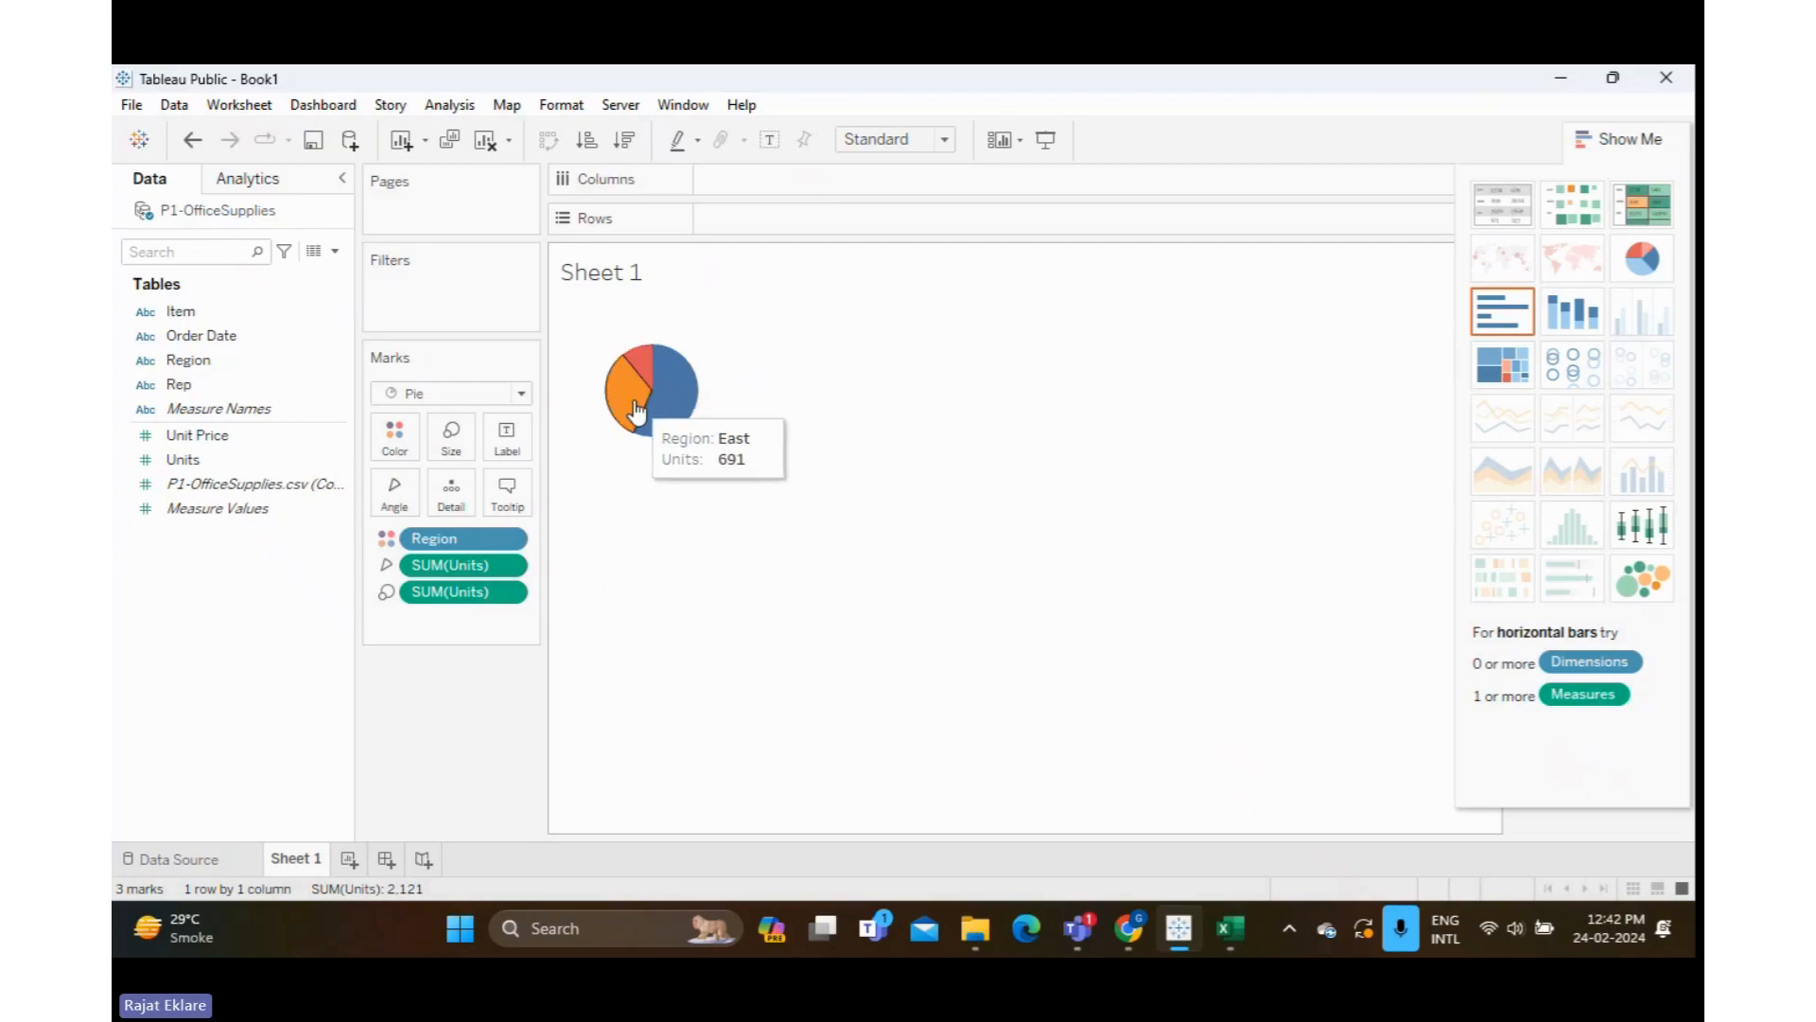
{"action": "left_click", "coordinate": [1568, 320]}
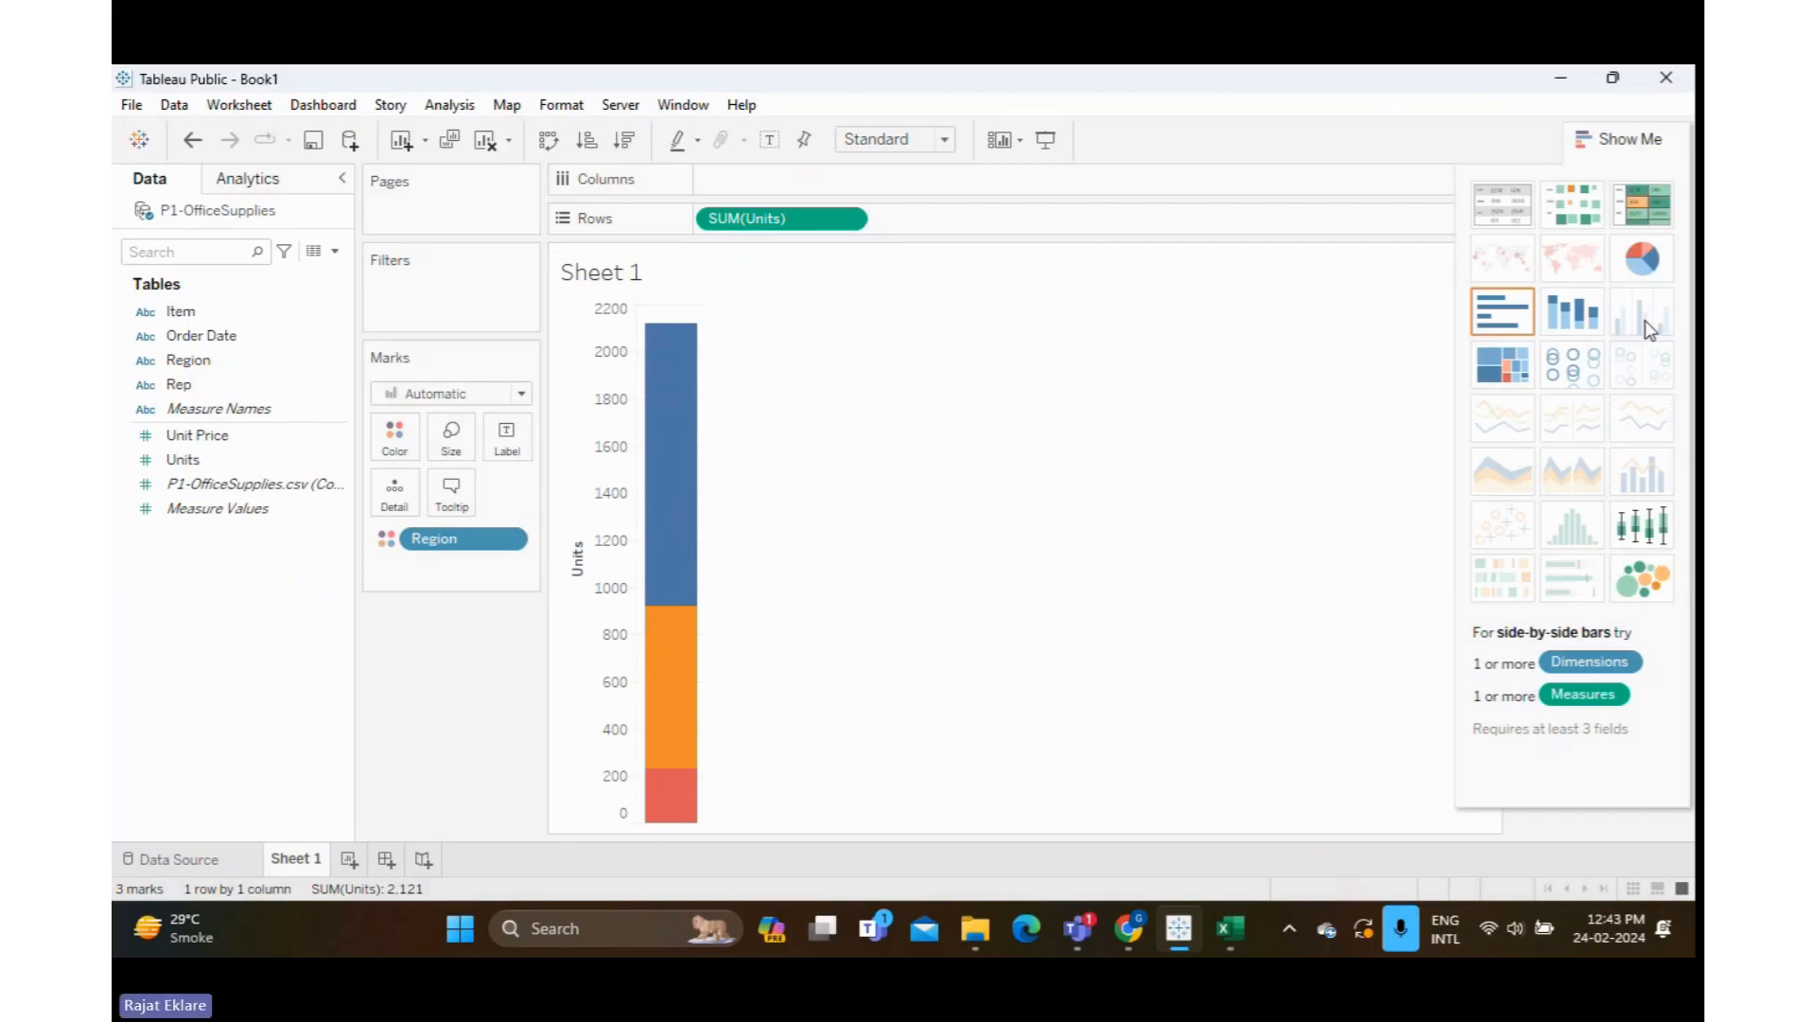
{"action": "left_click", "coordinate": [1481, 365]}
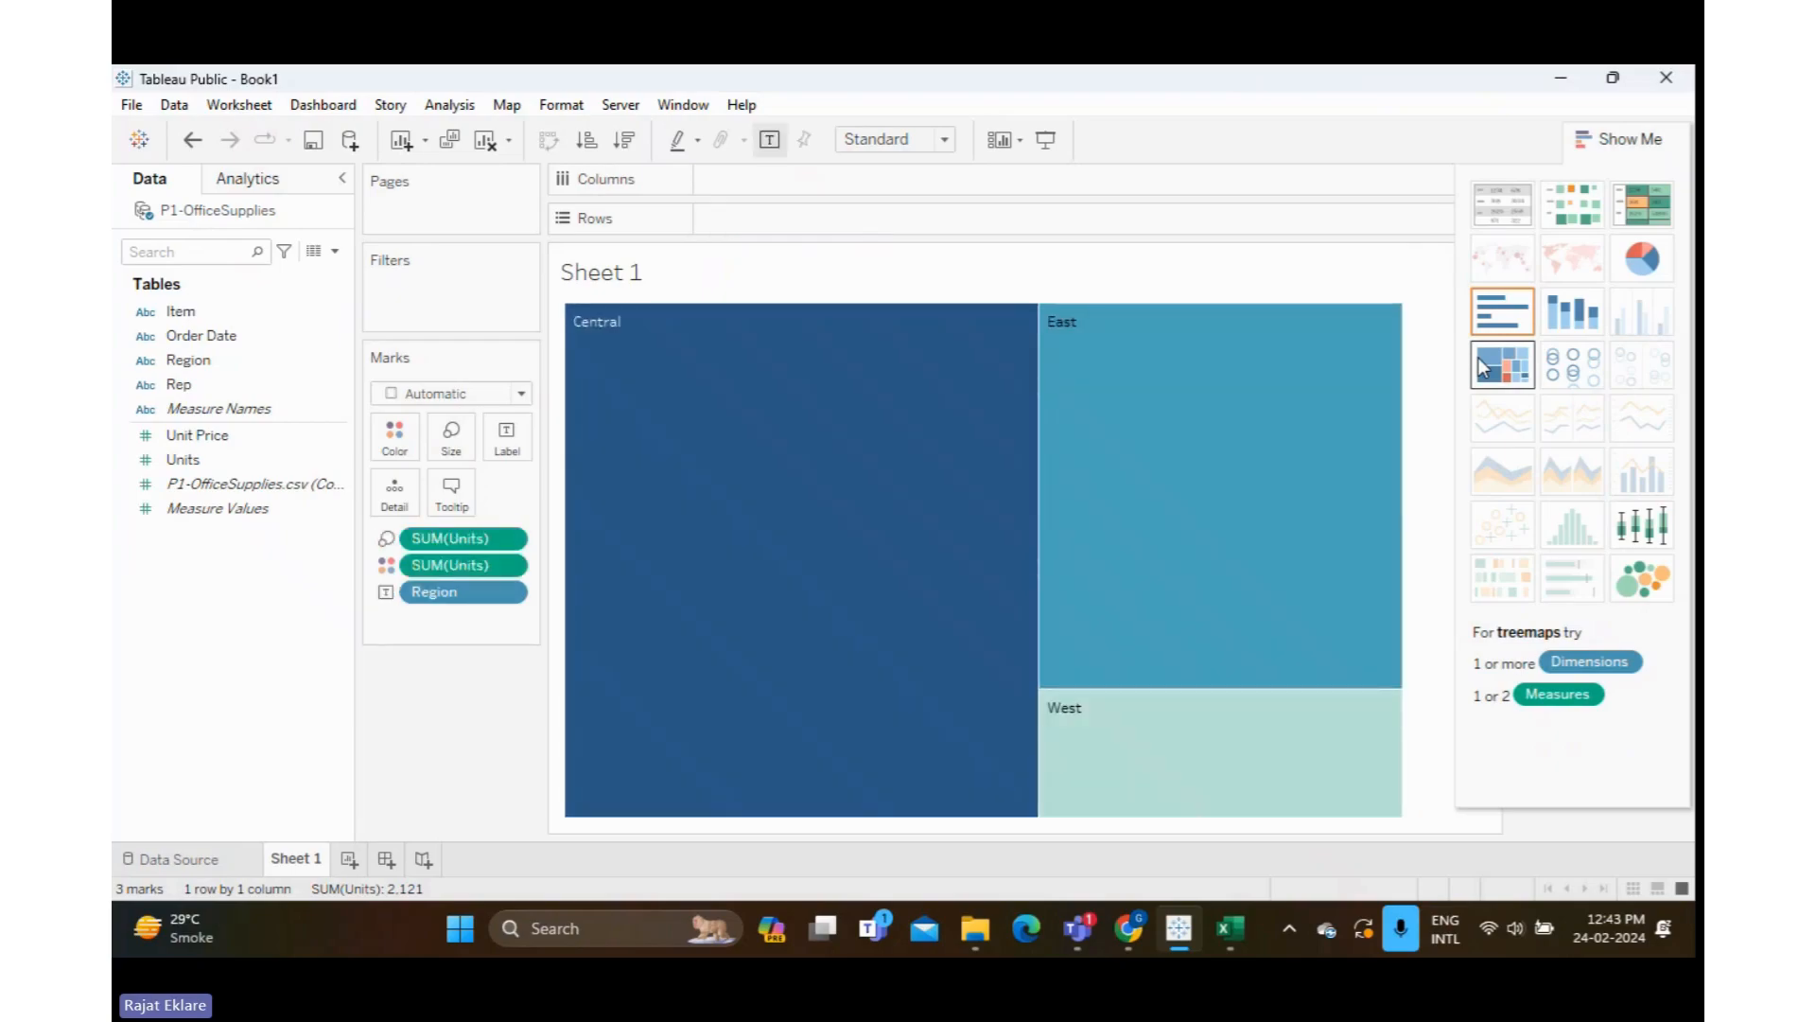
{"action": "left_click", "coordinate": [1562, 376]}
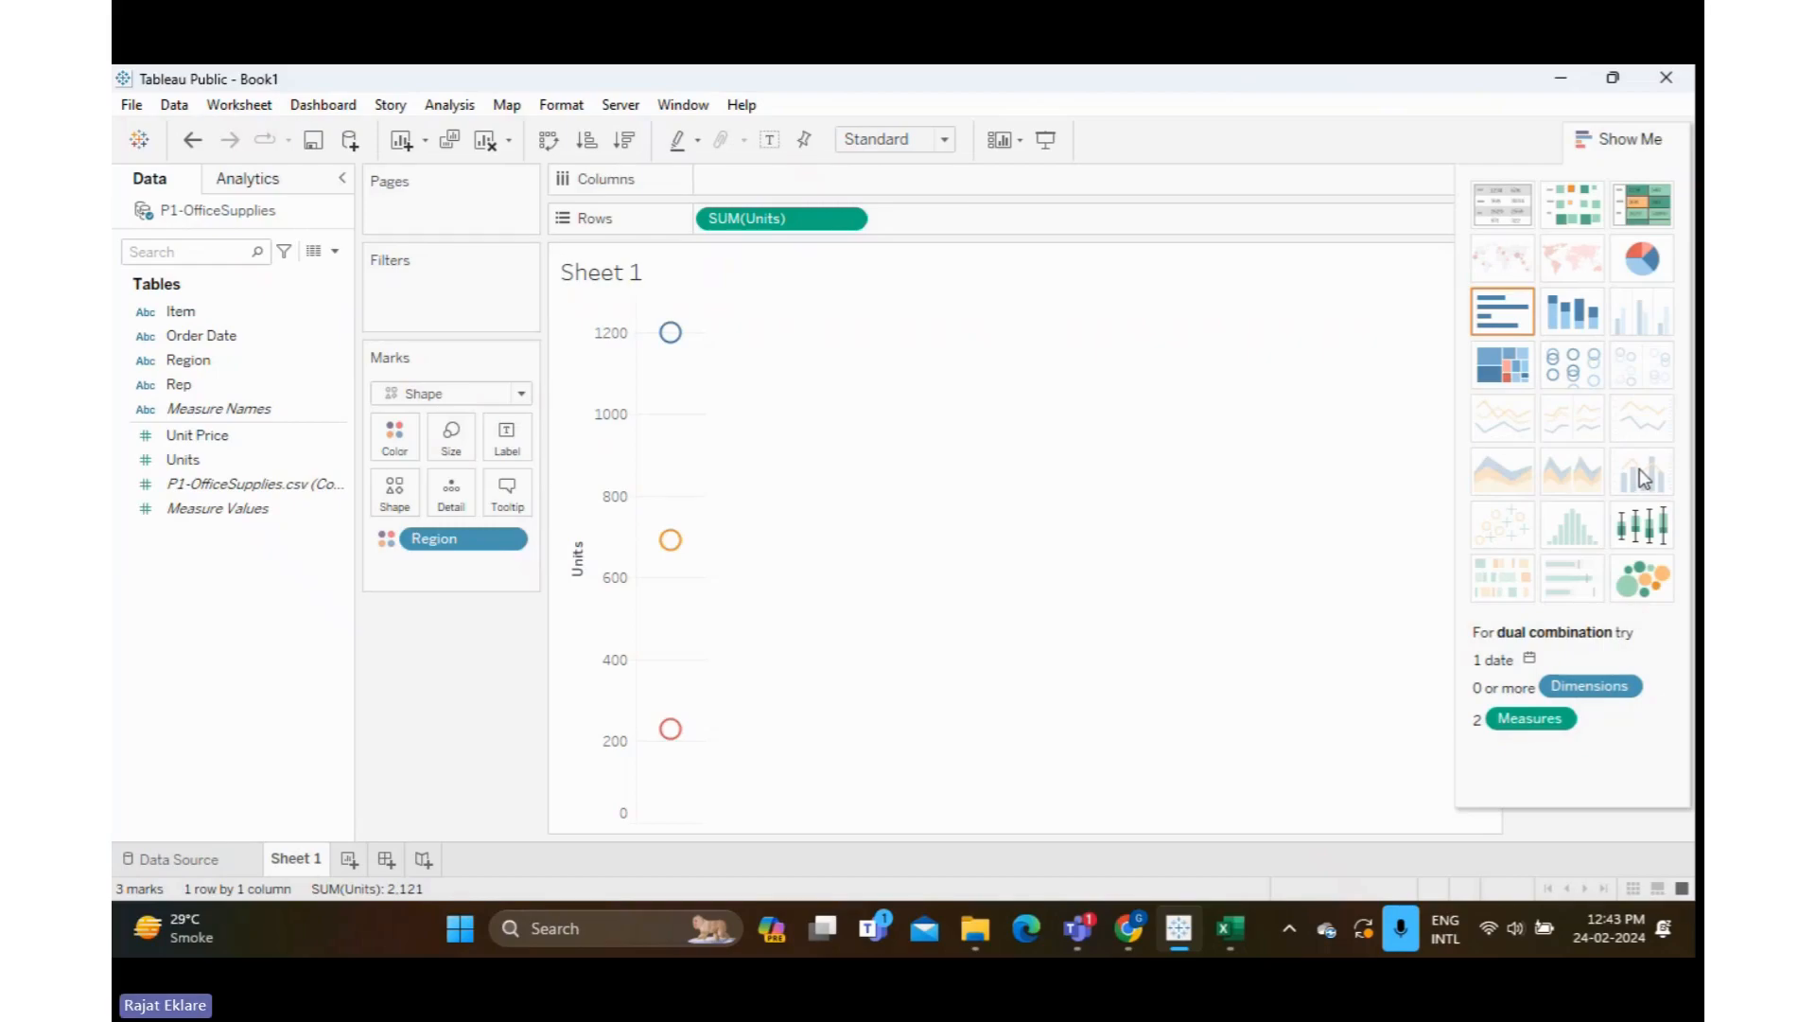
{"action": "left_click", "coordinate": [1671, 584]}
{"action": "mouse_move", "coordinate": [729, 454]}
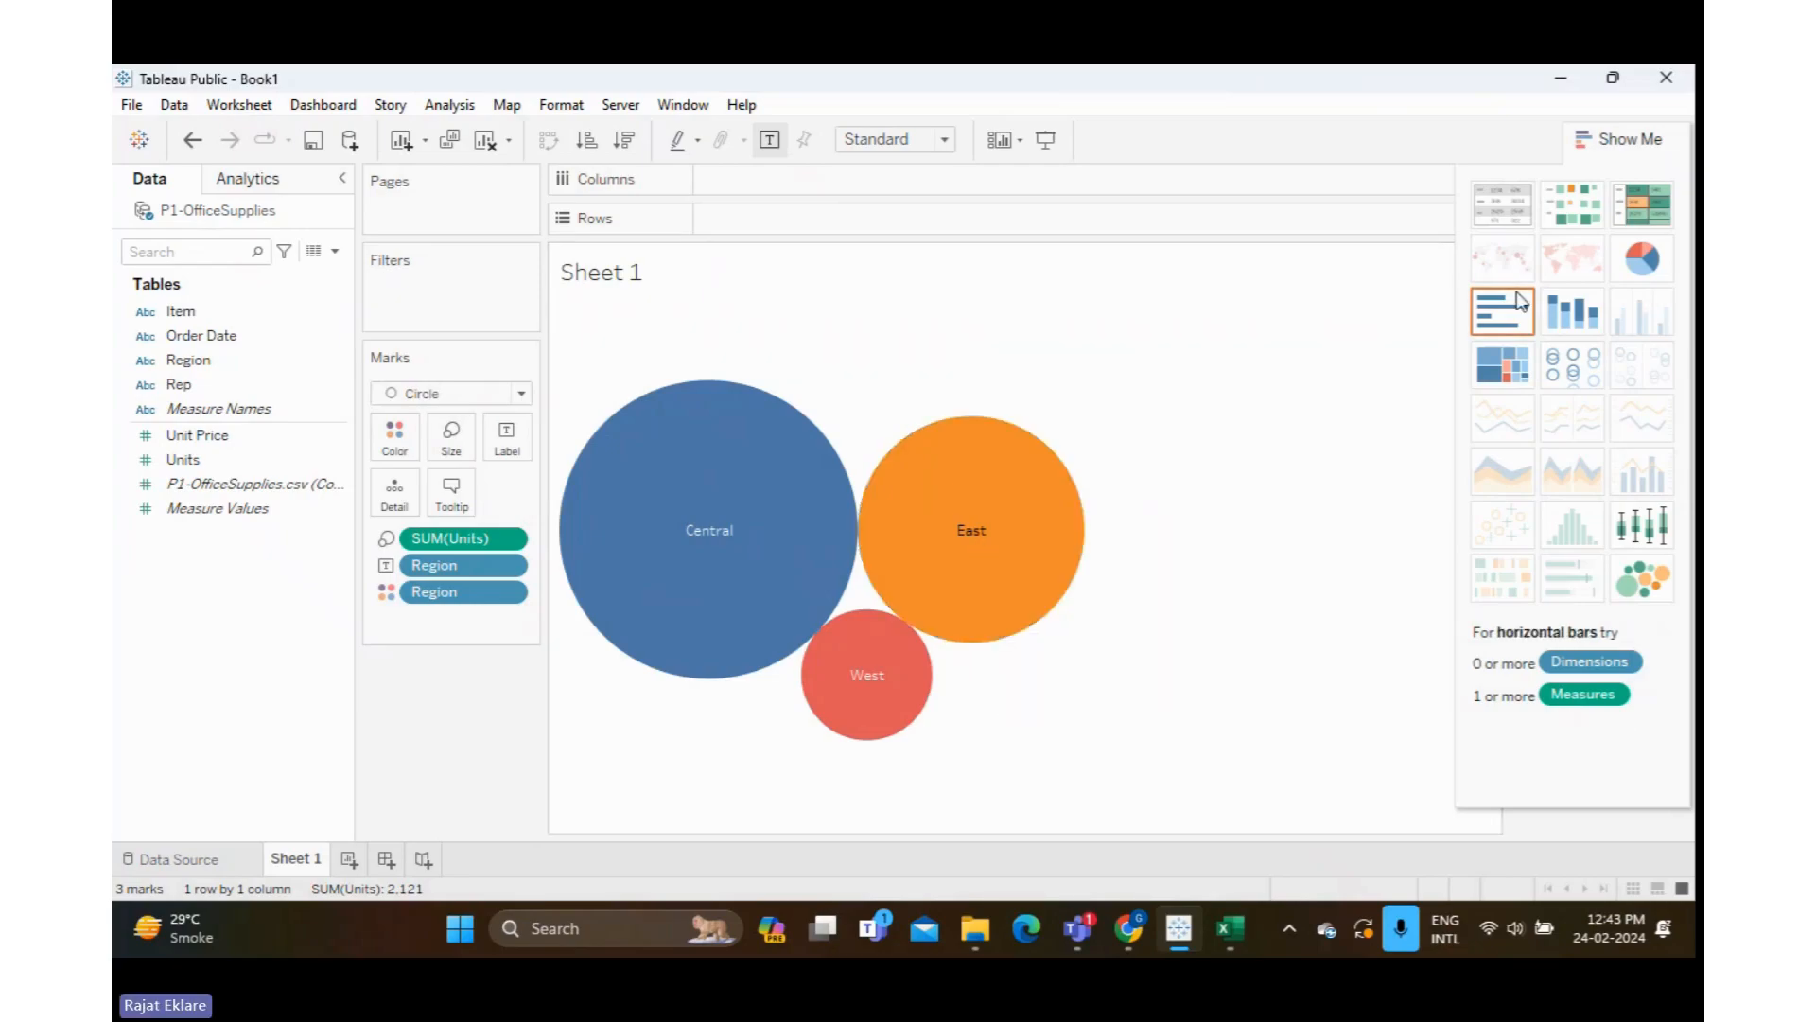
Switch the units-by-region view to horizontal bars and increase the row height so the bars are thicker
{"action": "left_click", "coordinate": [1514, 322]}
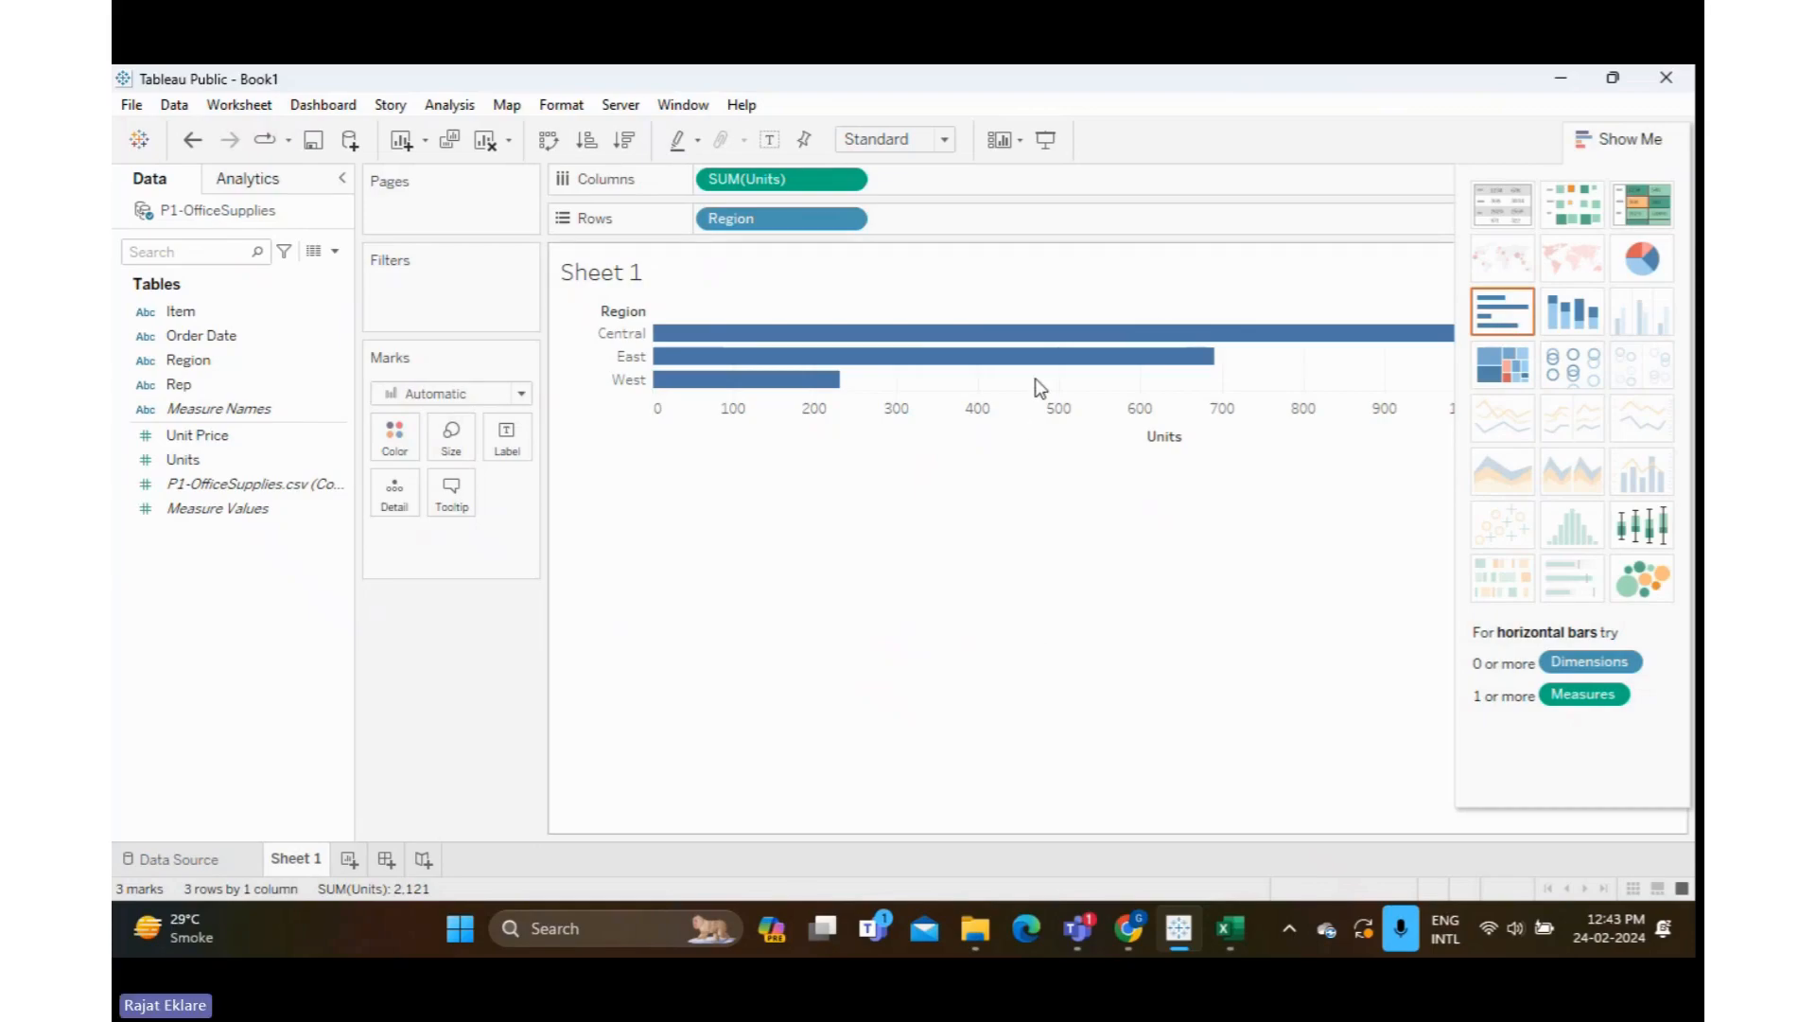
{"action": "left_click_drag", "start_coordinate": [1039, 390], "coordinate": [1014, 700]}
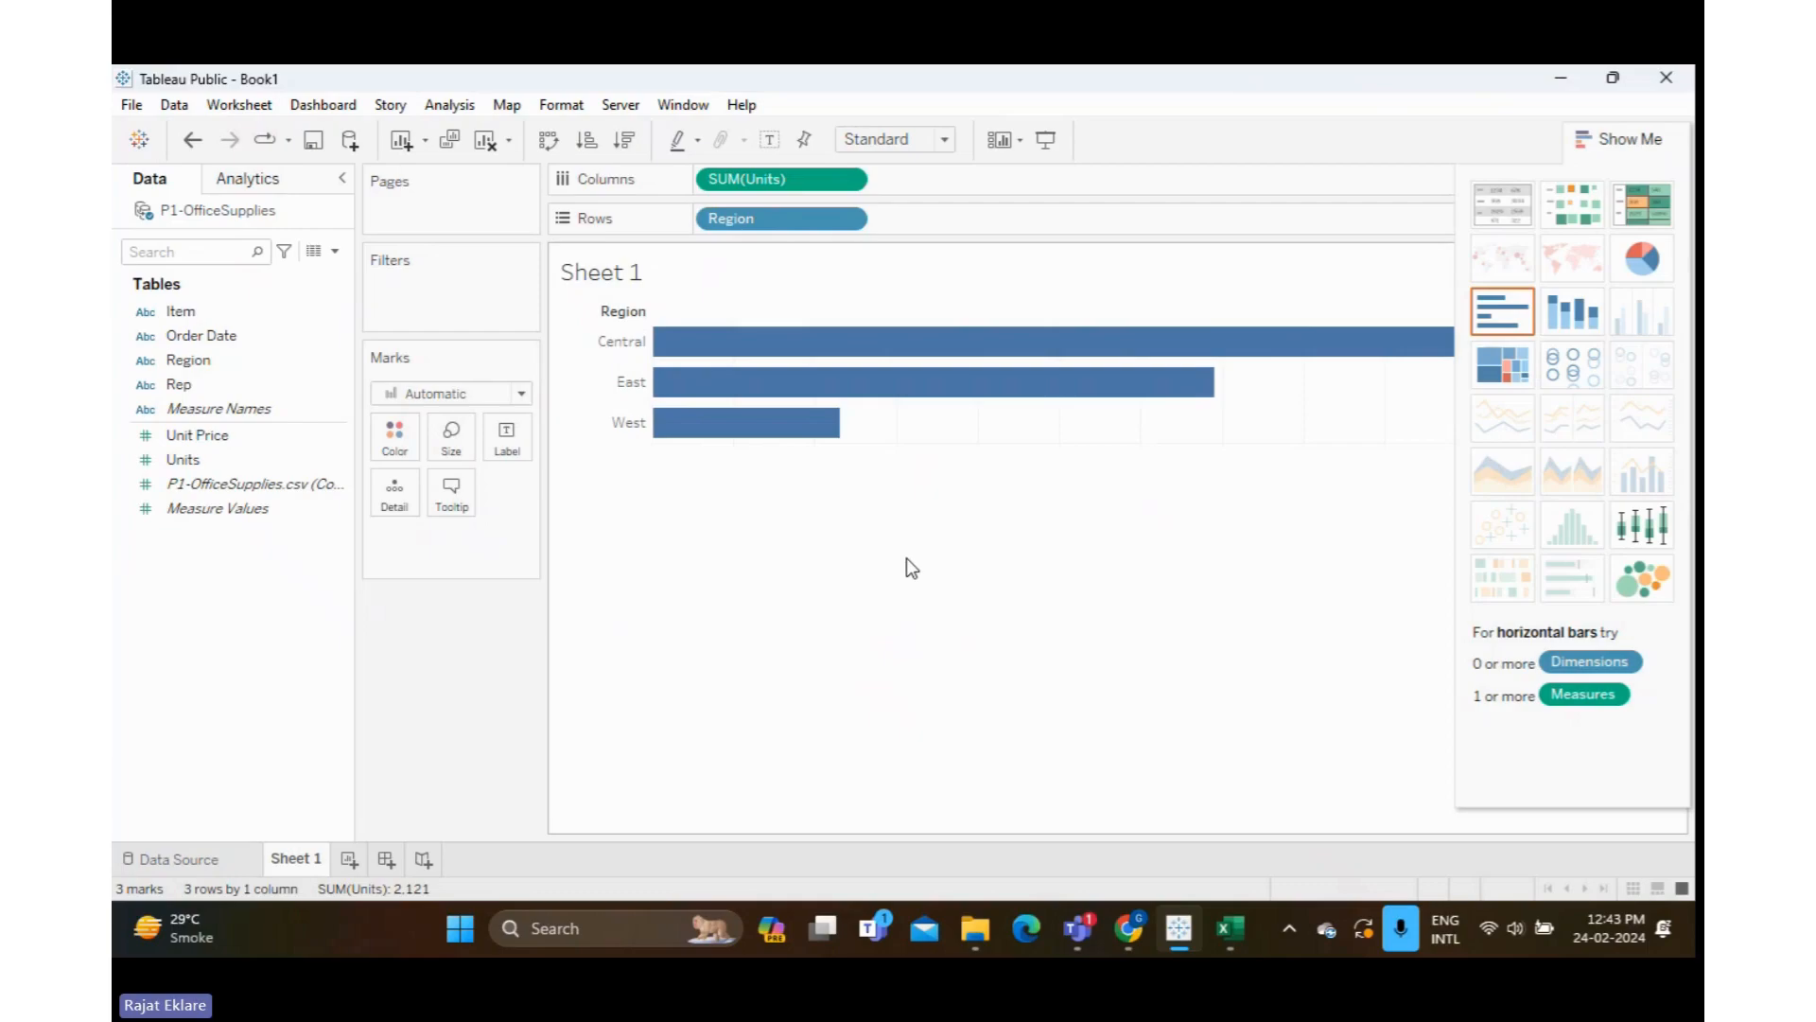